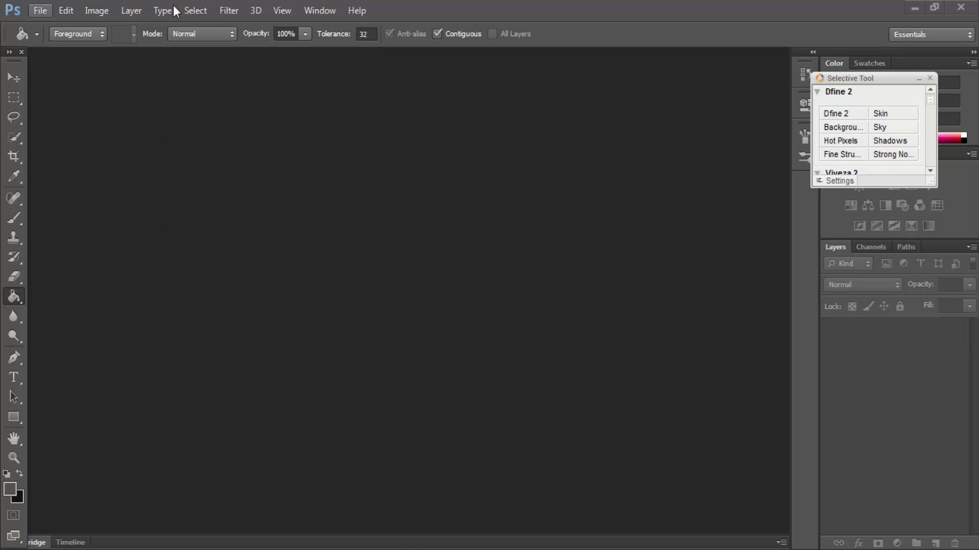
pyautogui.click(354, 16)
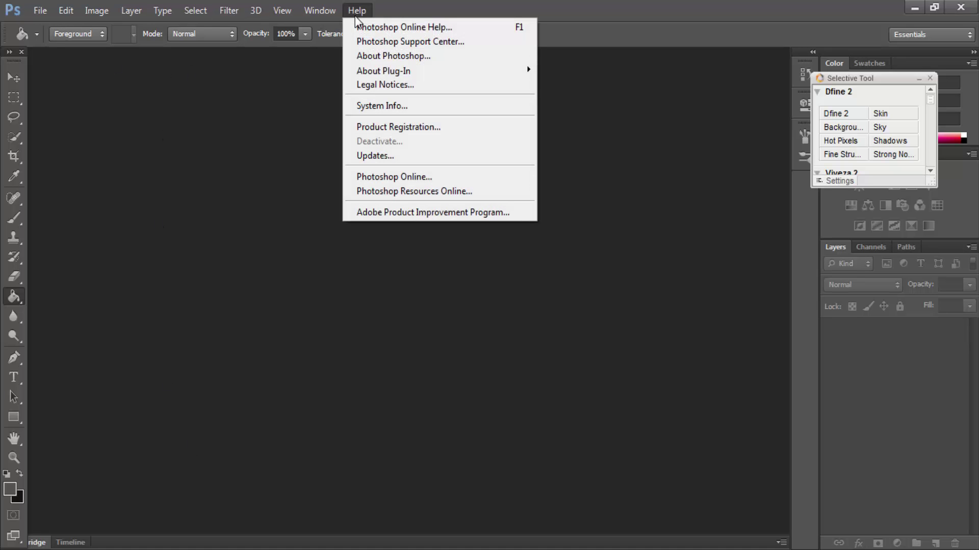
pyautogui.click(598, 2)
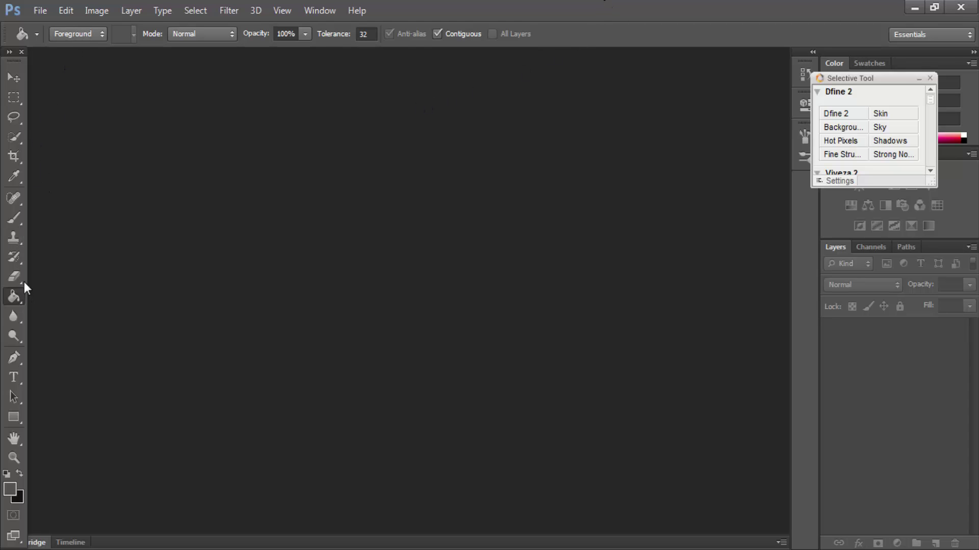
pyautogui.click(20, 139)
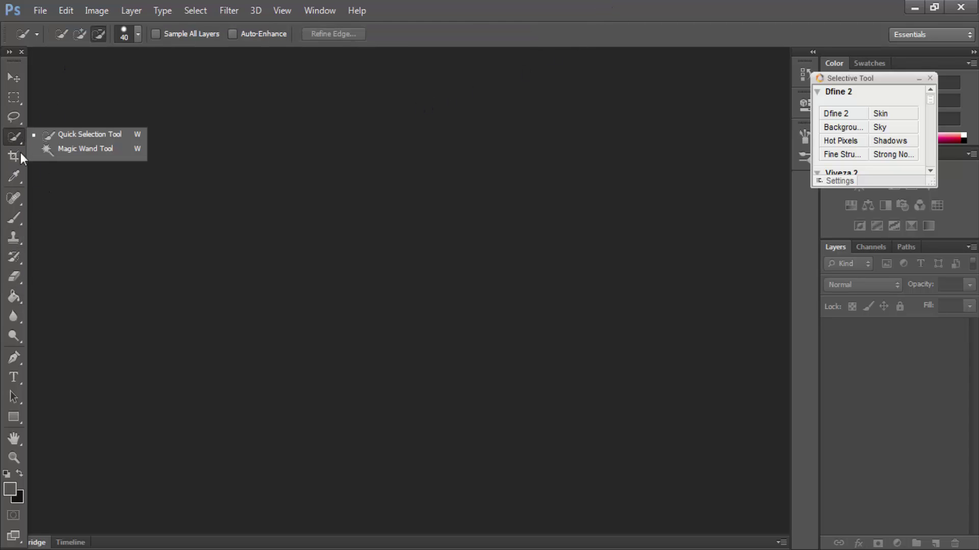
pyautogui.click(17, 214)
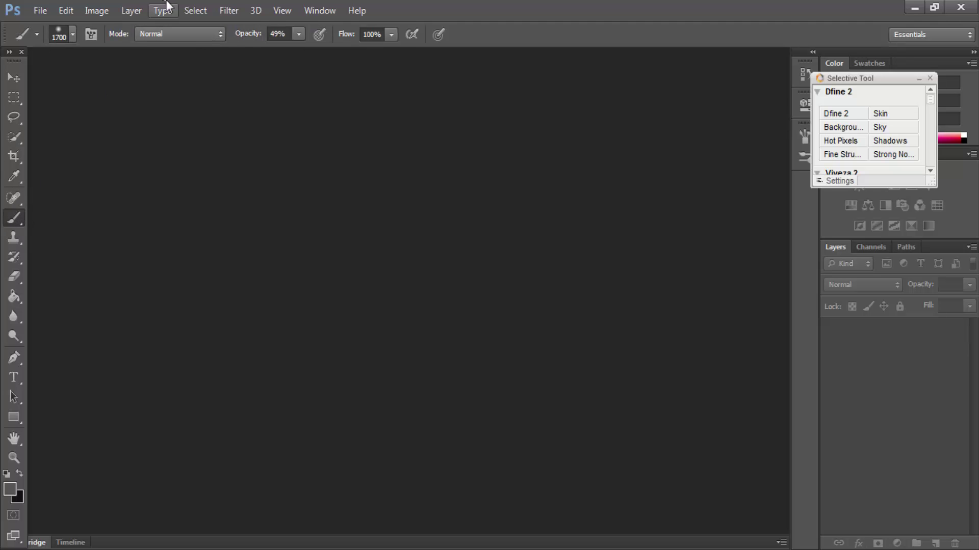
pyautogui.click(73, 34)
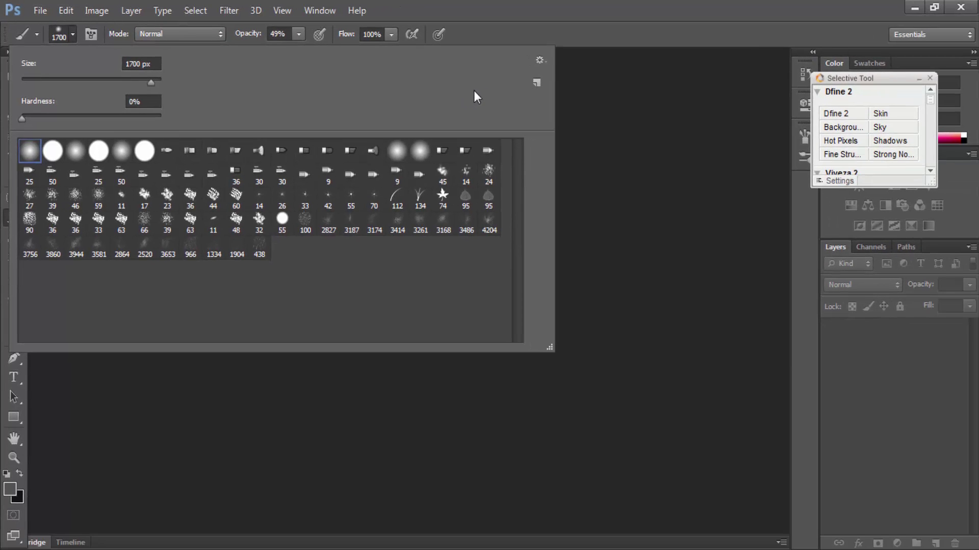
pyautogui.click(552, 4)
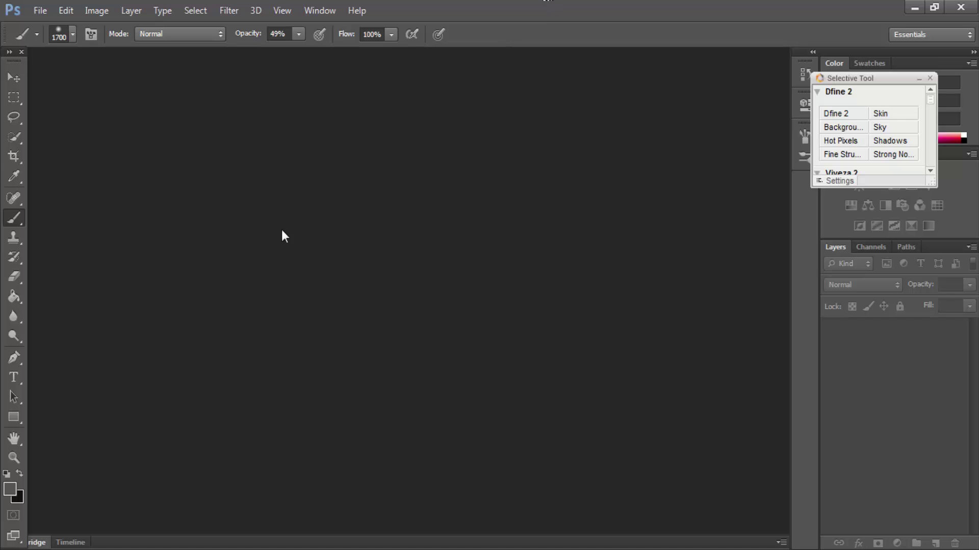
# - Open the image alvira___witch_portrait_stock_5_by_faestock-d9ejk9y from the Downloads folder
pyautogui.click(14, 79)
pyautogui.doubleClick(320, 219)
pyautogui.click(178, 167)
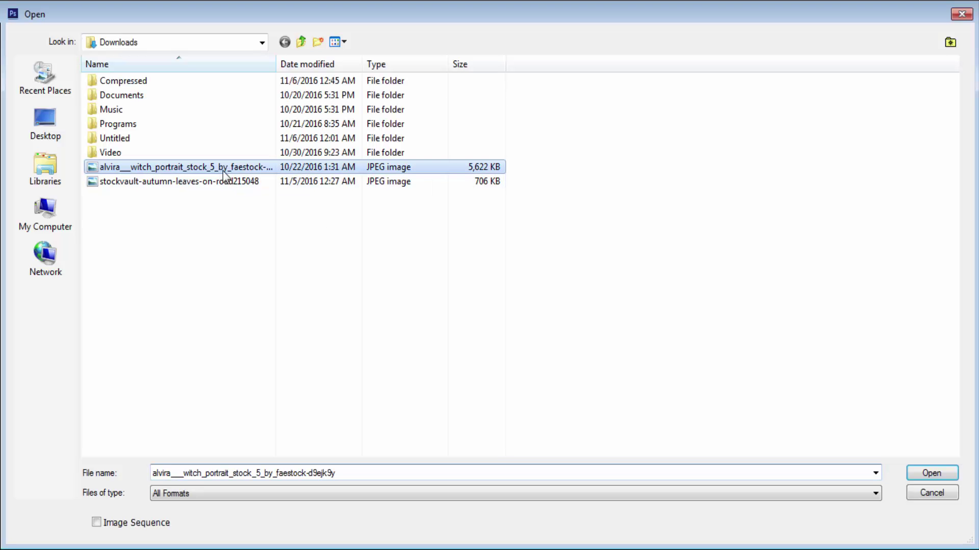
pyautogui.click(907, 477)
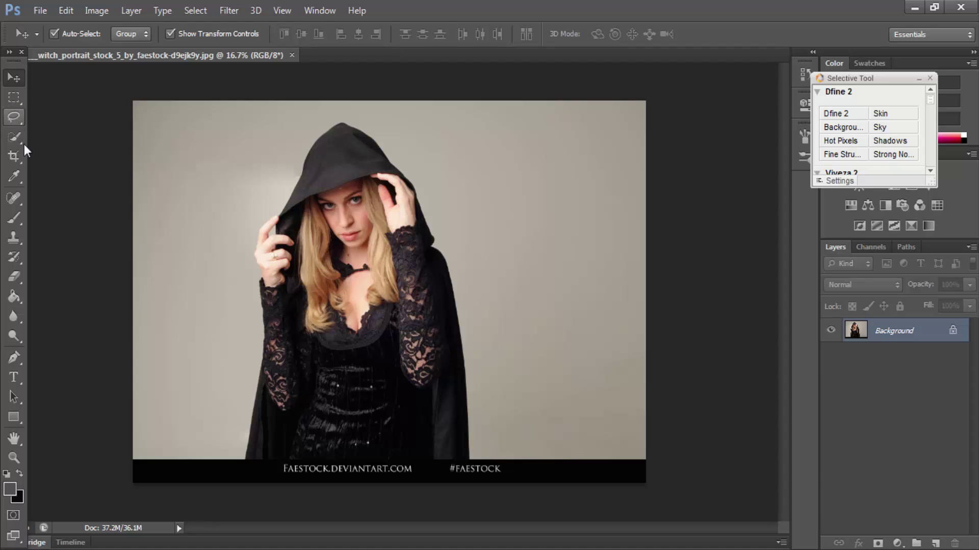
# - Crop the black credit strip off the lower edge of the portrait, keeping the full width
pyautogui.click(23, 149)
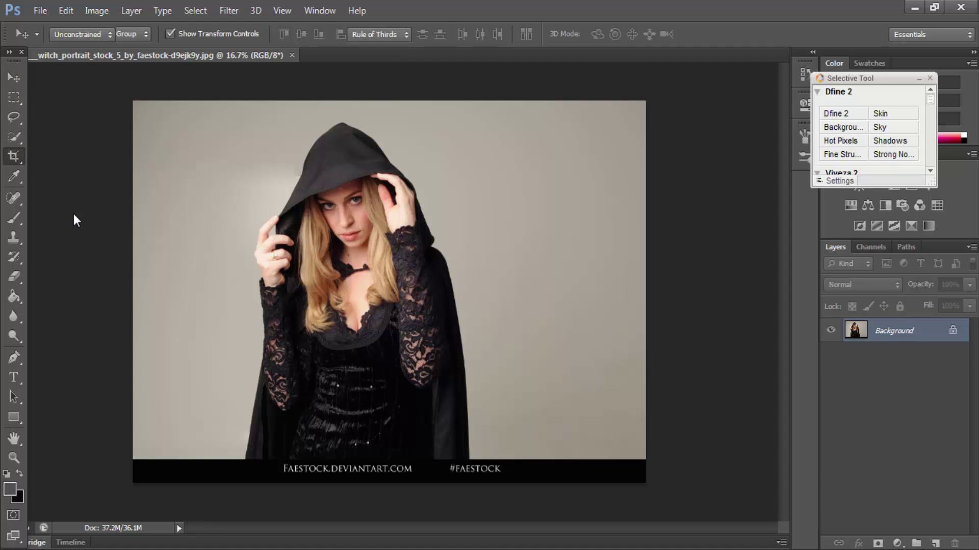
pyautogui.moveTo(390, 482); pyautogui.dragTo(387, 467)
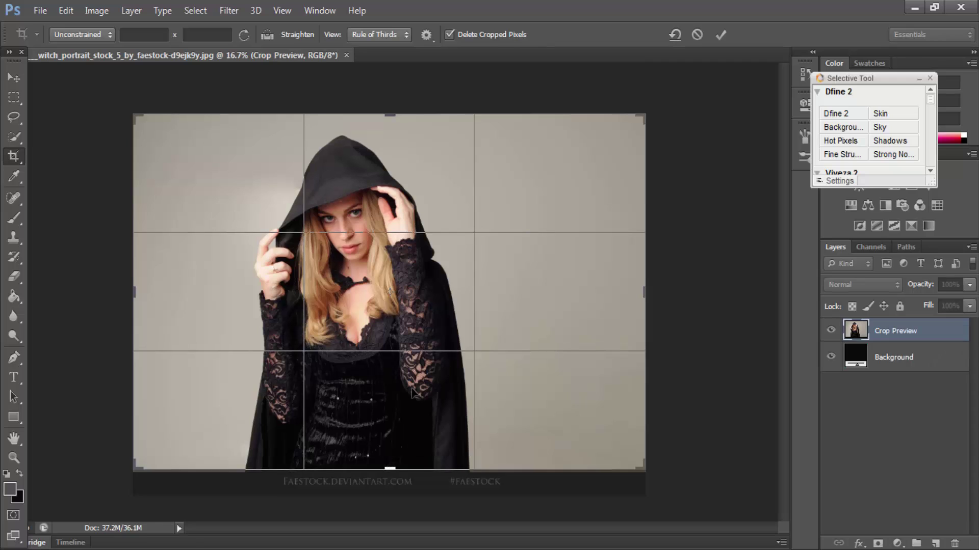
pyautogui.press('Return')
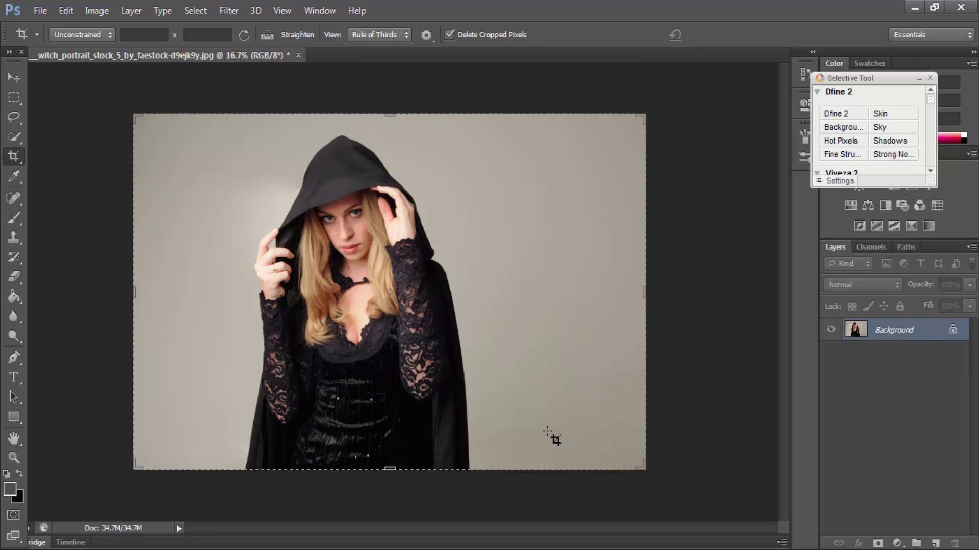
# - Convert the locked background into a regular layer and shift the photo slightly to the right within the canvas
pyautogui.doubleClick(950, 333)
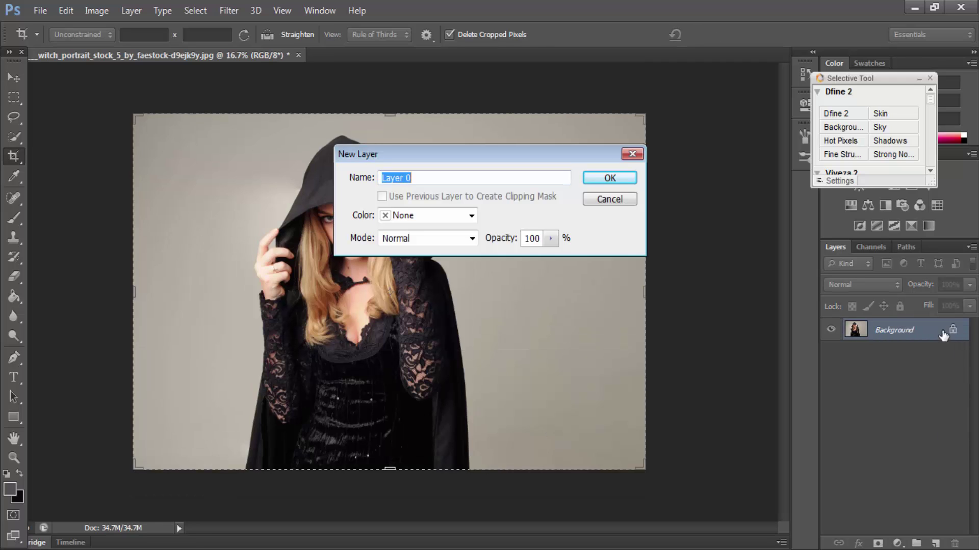
pyautogui.click(609, 179)
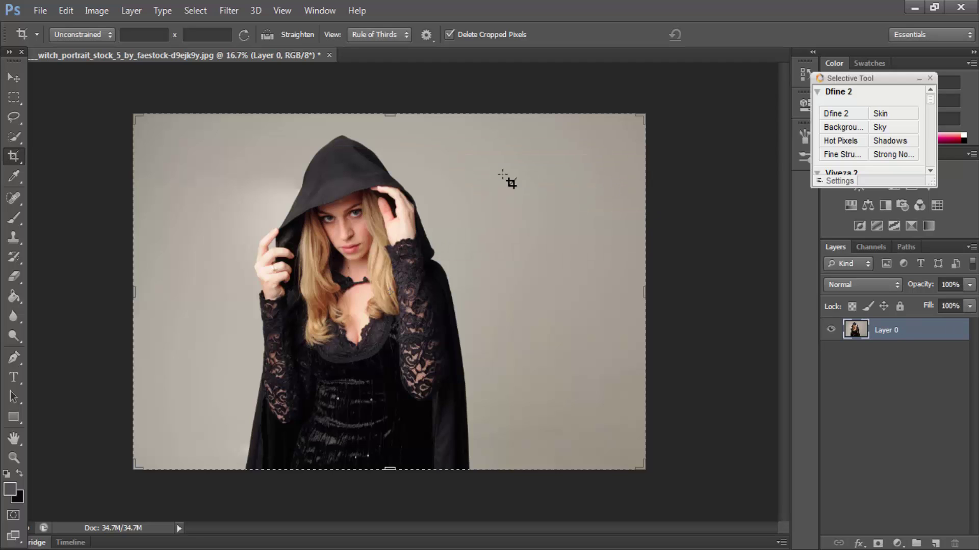
pyautogui.click(14, 80)
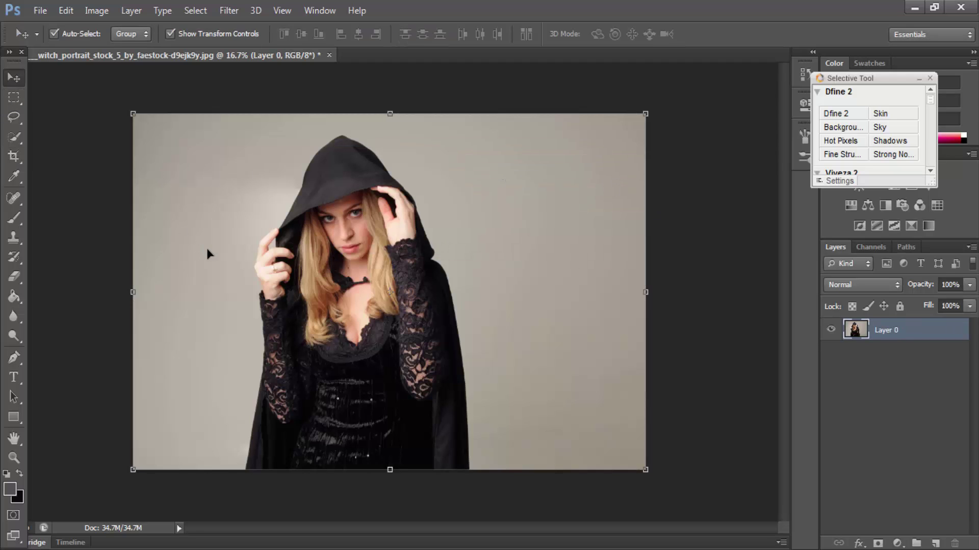
pyautogui.click(227, 354)
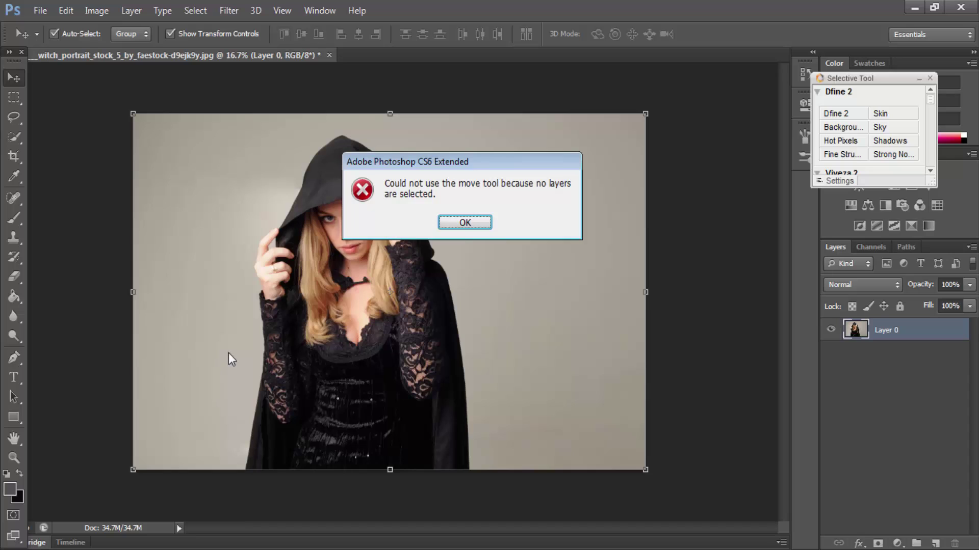
pyautogui.press('Return')
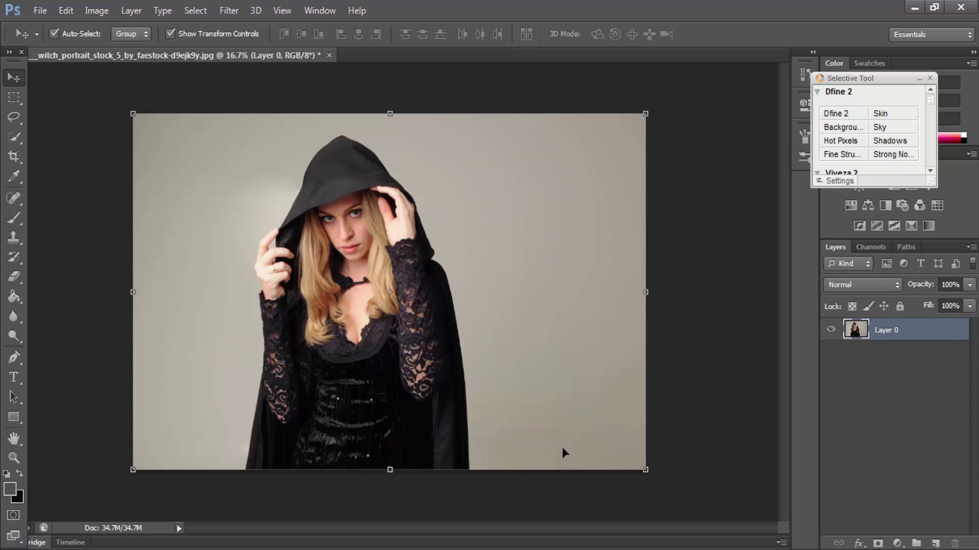
pyautogui.moveTo(233, 345); pyautogui.dragTo(247, 344)
pyautogui.click(63, 230)
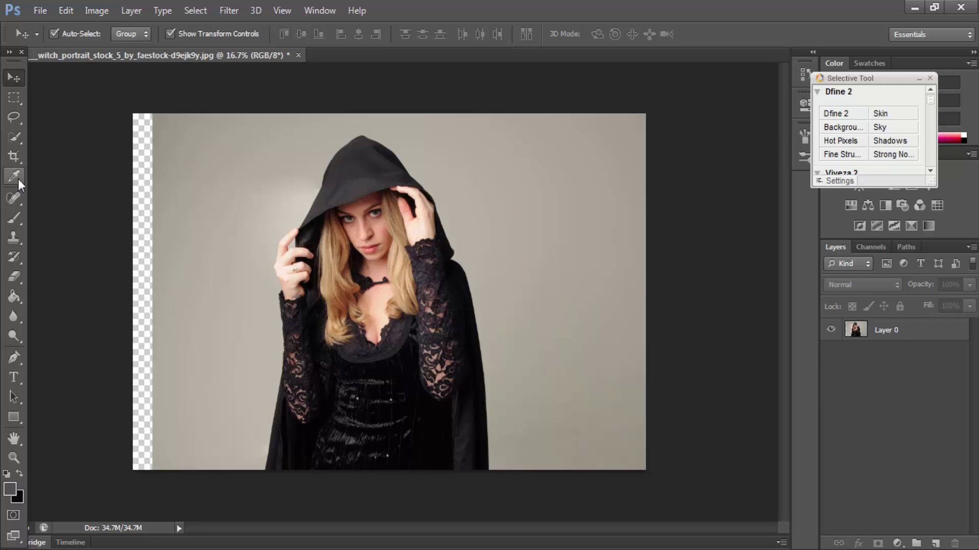
# - Select the hooded woman on the photo layer using the Quick Selection tool with a brush size of 70
pyautogui.click(11, 137)
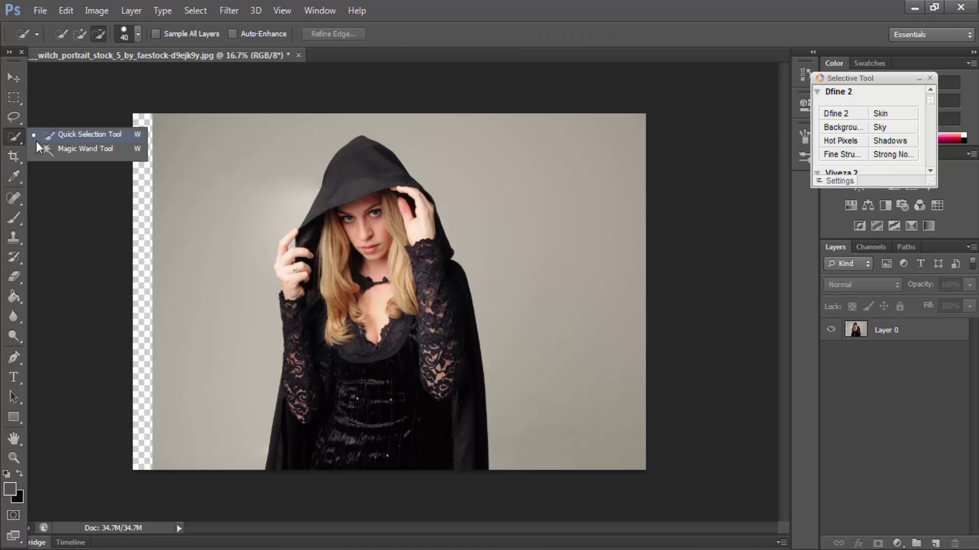
pyautogui.click(66, 135)
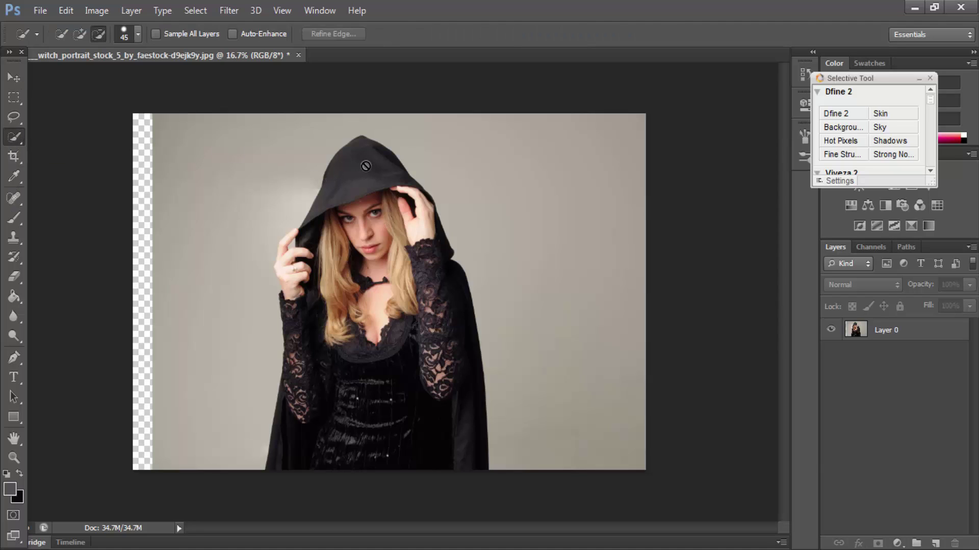
pyautogui.click(390, 161)
pyautogui.click(484, 224)
pyautogui.click(918, 330)
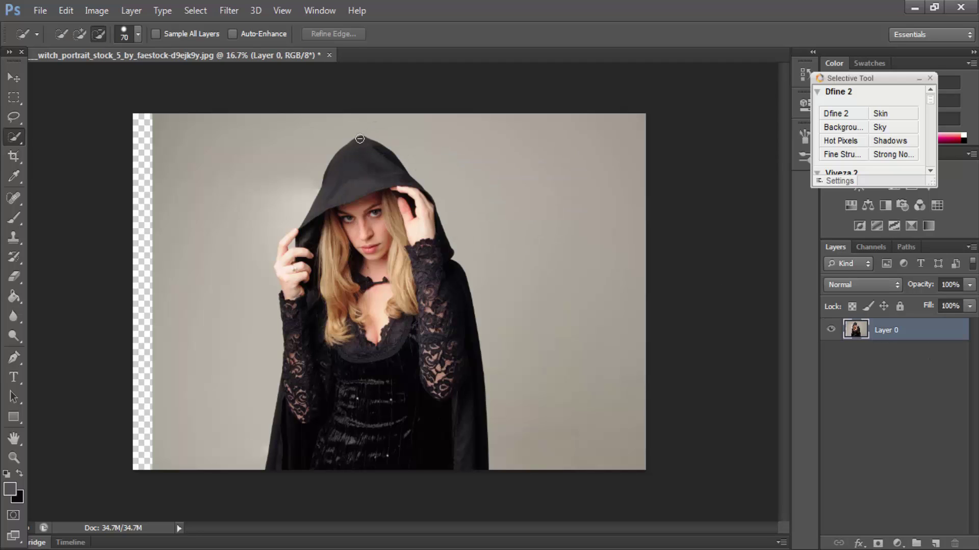
pyautogui.moveTo(361, 139); pyautogui.dragTo(403, 457)
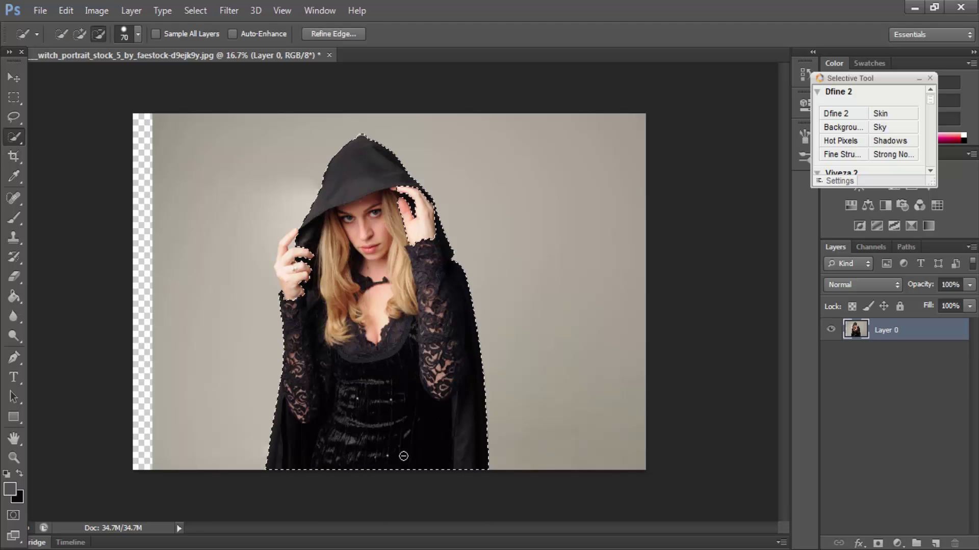
# - Add both of the woman's raised hands, including the fingers, to the selection
pyautogui.hotkey('ctrl', '+')
pyautogui.hotkey('ctrl', '+')
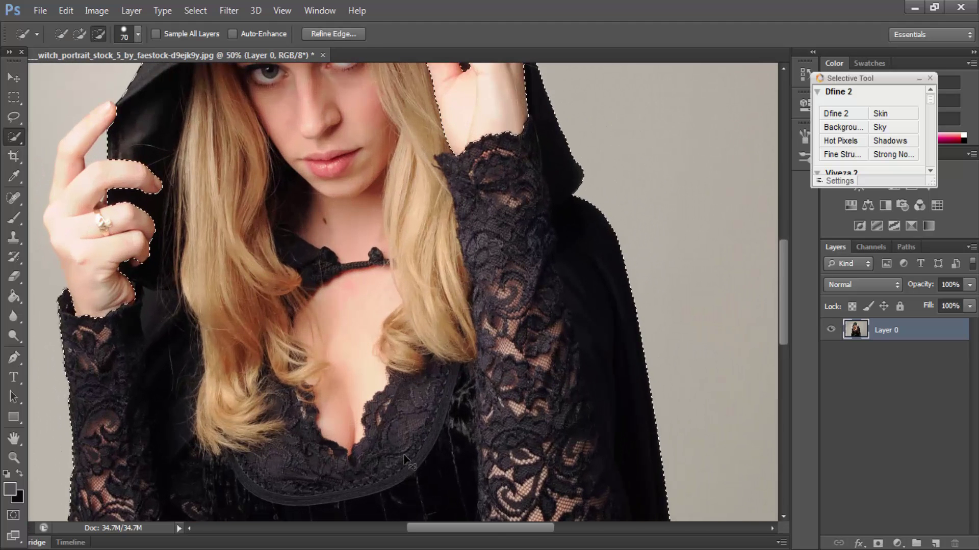
pyautogui.moveTo(360, 212); pyautogui.dragTo(408, 367)
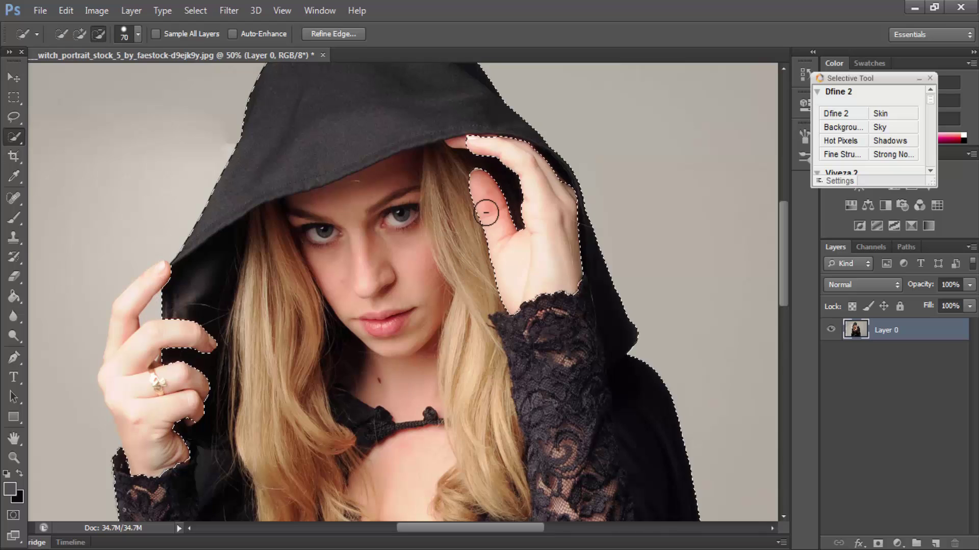
pyautogui.click(78, 36)
pyautogui.moveTo(531, 164)
pyautogui.mouseDown()
pyautogui.moveTo(490, 151)
pyautogui.moveTo(548, 311)
pyautogui.moveTo(483, 300)
pyautogui.mouseUp()
pyautogui.moveTo(136, 464)
pyautogui.mouseDown()
pyautogui.moveTo(143, 306)
pyautogui.moveTo(167, 297)
pyautogui.moveTo(160, 268)
pyautogui.moveTo(131, 365)
pyautogui.moveTo(173, 336)
pyautogui.mouseUp()
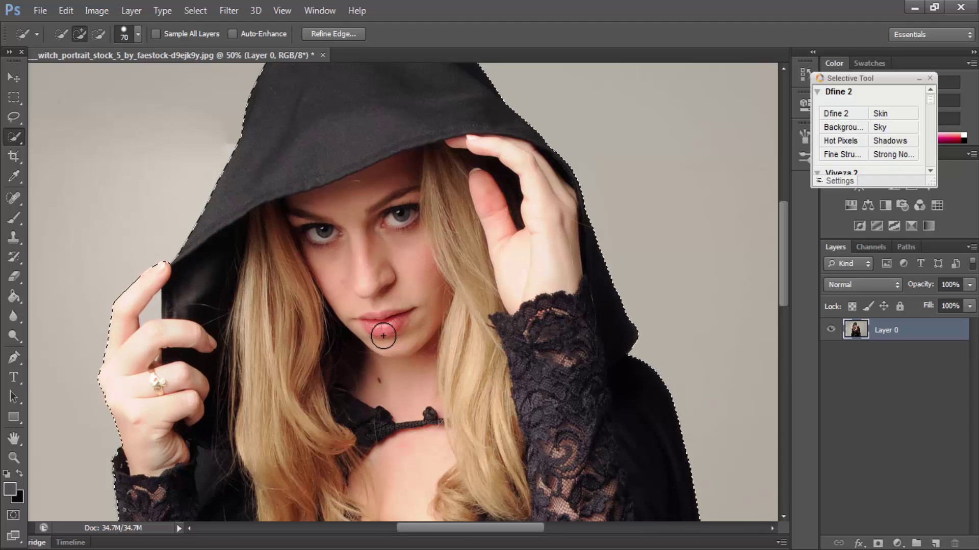
# - Trim the excess background from the selection at the tip of the hood
pyautogui.scroll(5, 388, 332)
pyautogui.scroll(6, 398, 253)
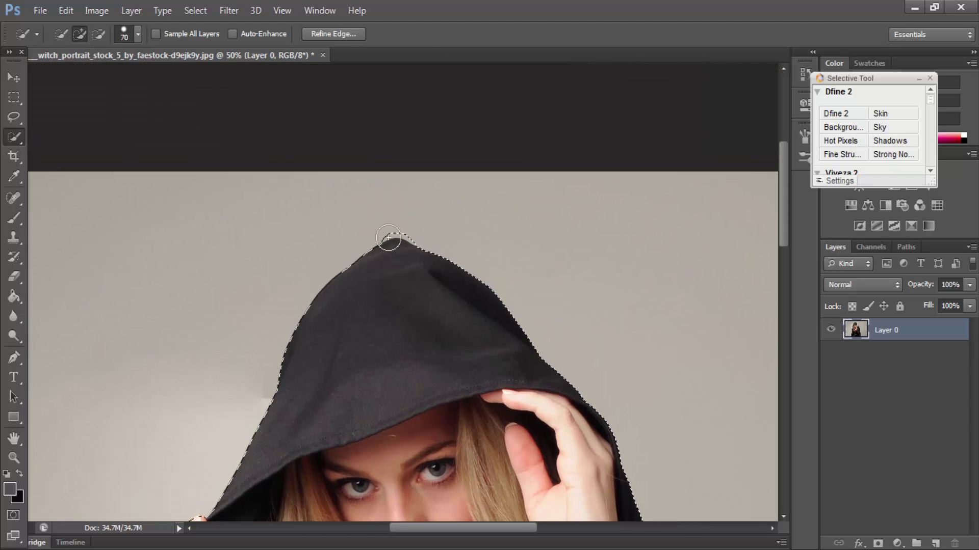
pyautogui.click(97, 35)
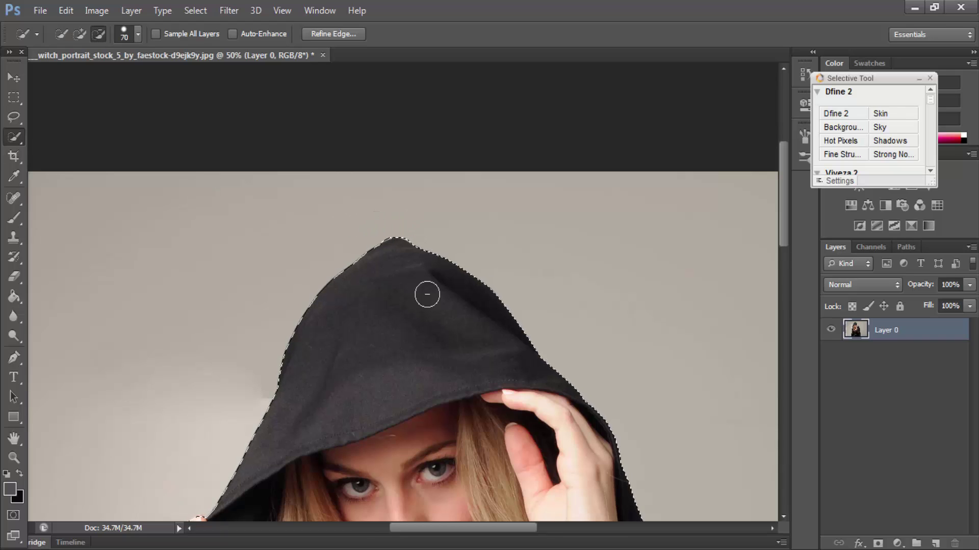
# - Examine the selection up close around the face, the ringed hand, the hair and the lace sleeve for missed background areas
pyautogui.scroll(-10, 427, 294)
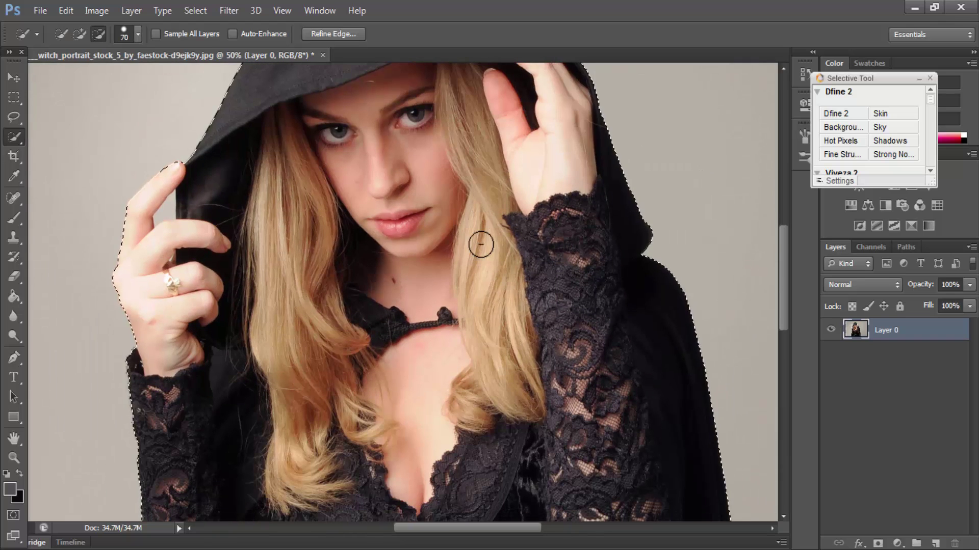
pyautogui.scroll(5, 481, 245)
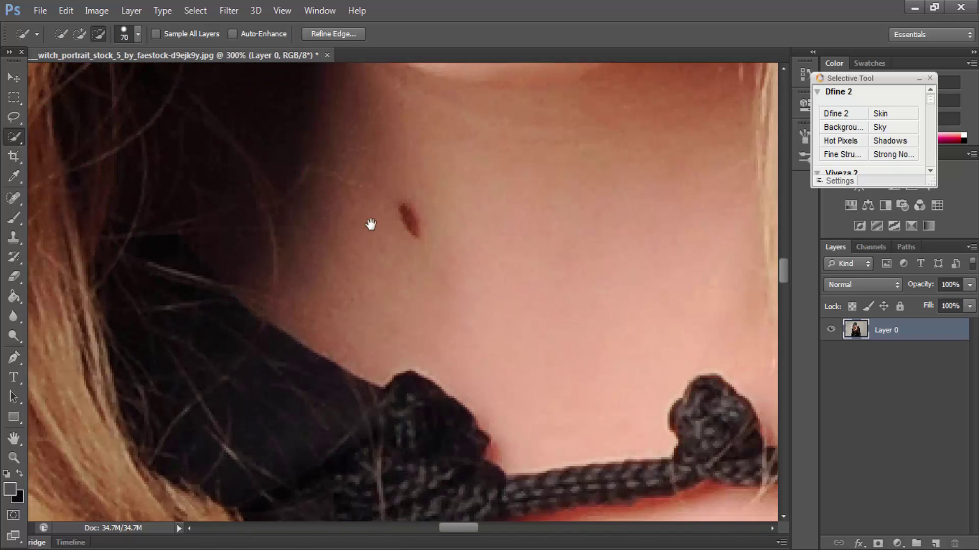
pyautogui.hscroll(-15, 371, 225)
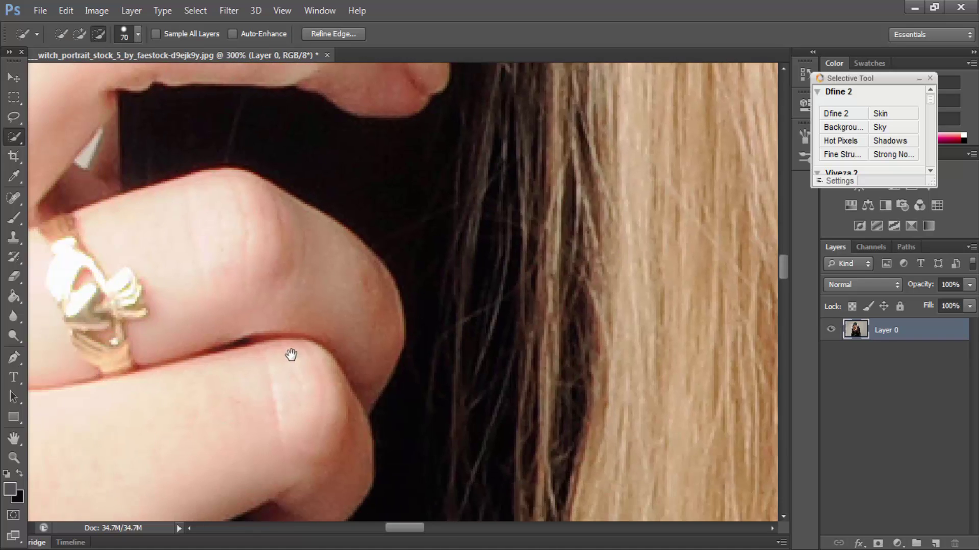
pyautogui.hscroll(-10, 291, 356)
pyautogui.scroll(-8, 520, 321)
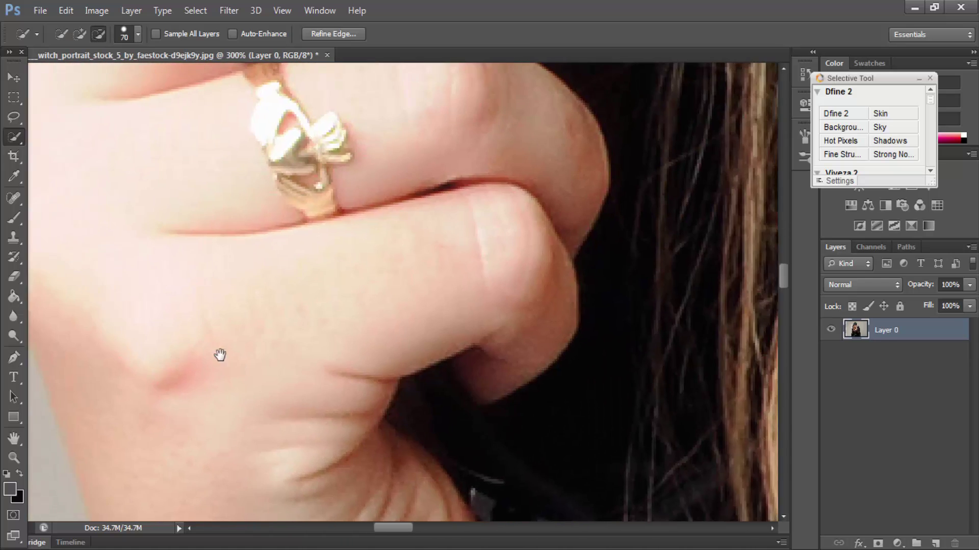
pyautogui.hscroll(8, 220, 355)
pyautogui.scroll(6, 297, 378)
pyautogui.scroll(-5, 375, 201)
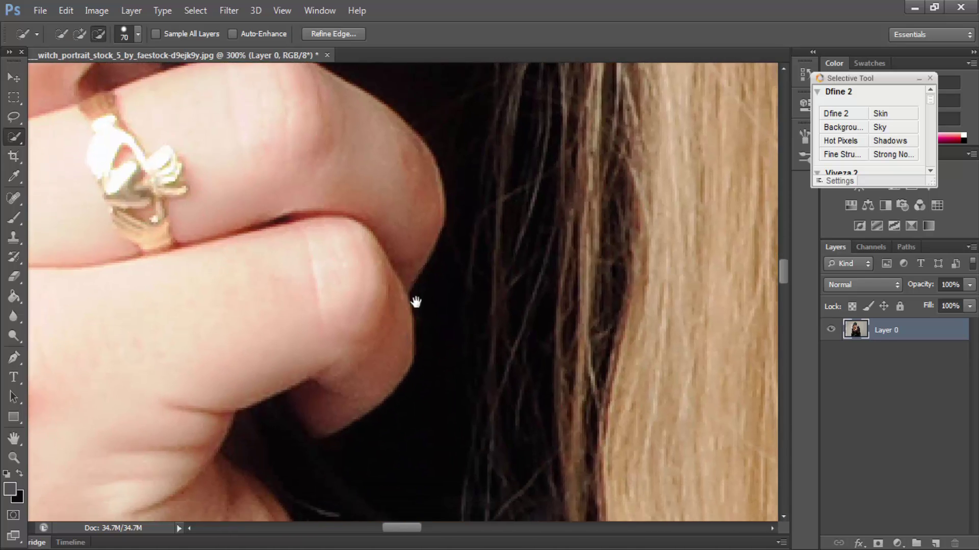
pyautogui.scroll(-10, 416, 302)
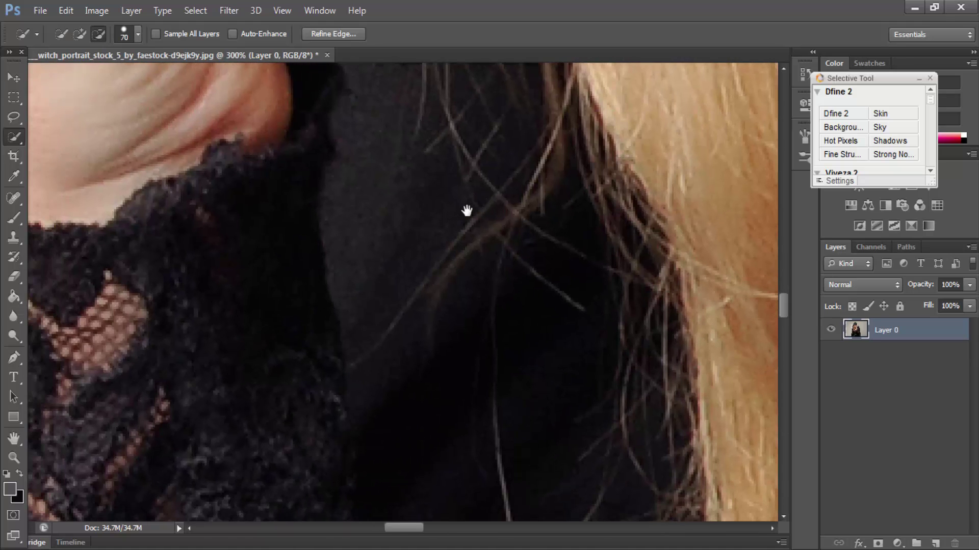
pyautogui.scroll(-2, 466, 211)
pyautogui.scroll(1, 453, 331)
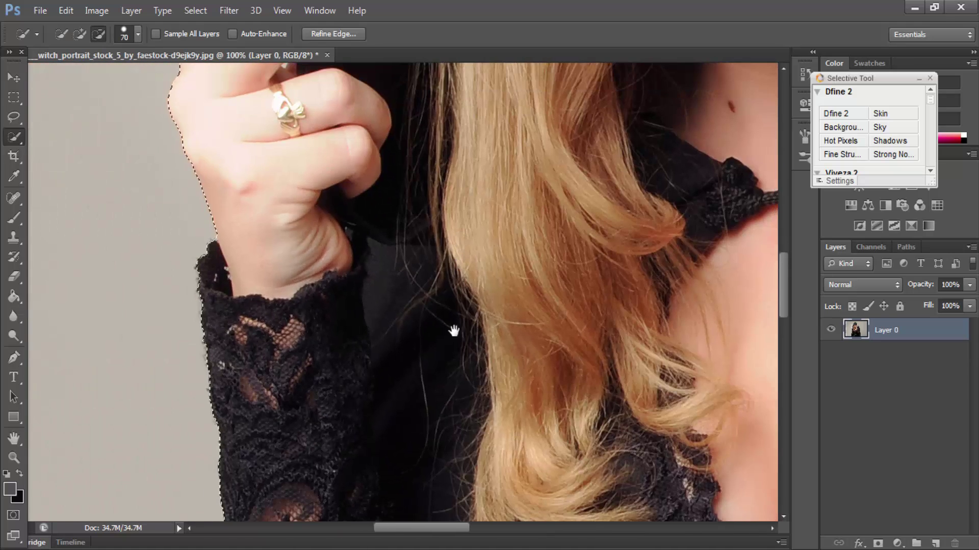
# - Exclude the background gap between the raised index finger and the hood from the selection, keeping the finger and hood edges selected, with brush size 35
pyautogui.scroll(5, 454, 331)
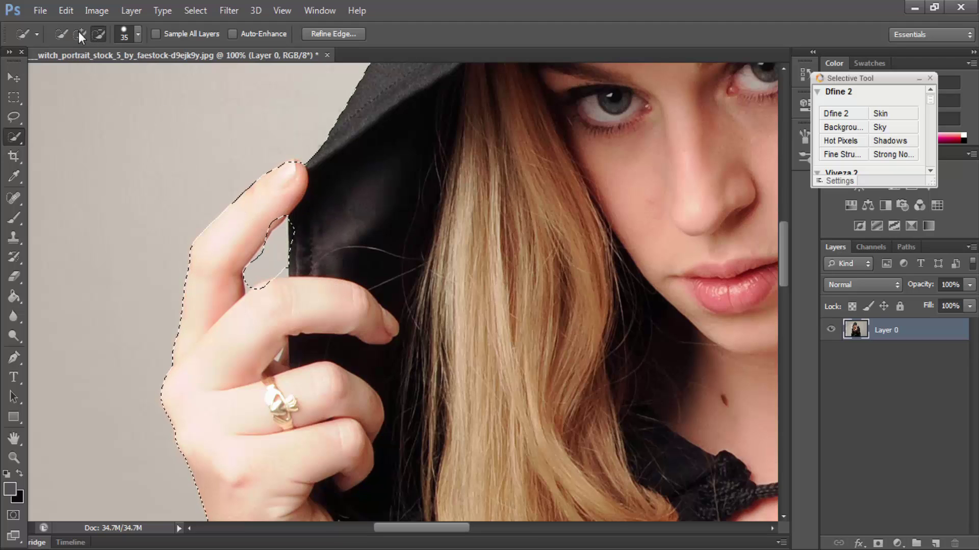
pyautogui.scroll(3, 270, 221)
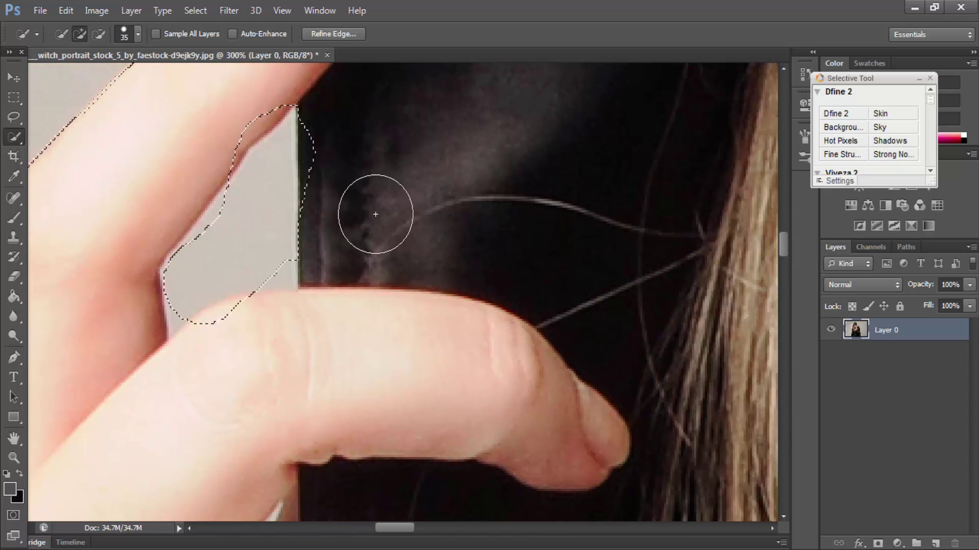
pyautogui.moveTo(375, 215); pyautogui.dragTo(389, 266)
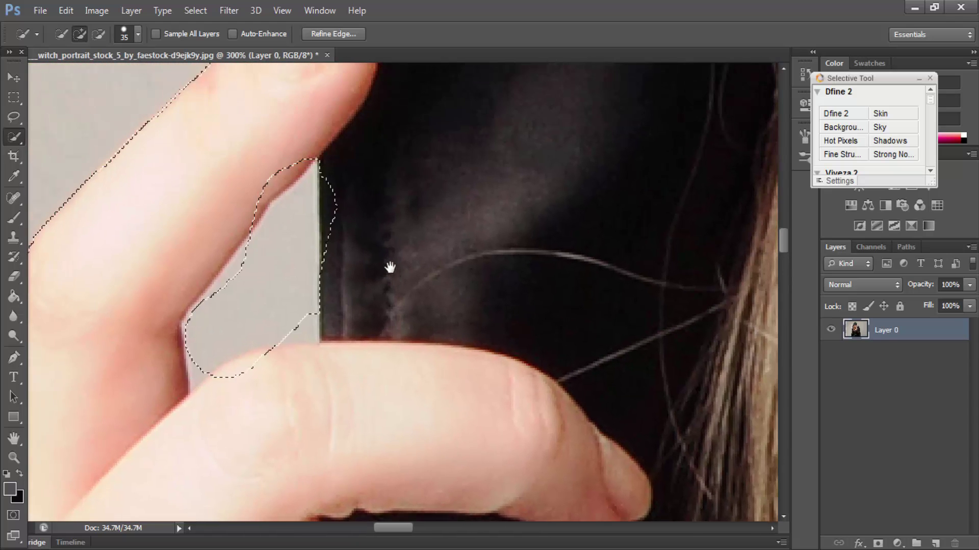
pyautogui.moveTo(240, 207)
pyautogui.mouseDown()
pyautogui.moveTo(228, 201)
pyautogui.moveTo(252, 186)
pyautogui.moveTo(267, 158)
pyautogui.moveTo(309, 151)
pyautogui.mouseUp()
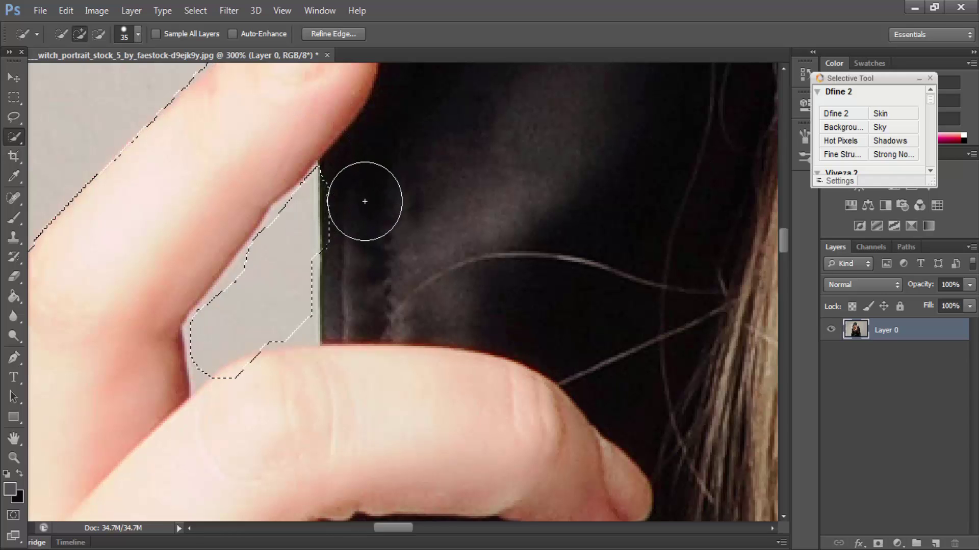
pyautogui.moveTo(361, 191)
pyautogui.mouseDown()
pyautogui.moveTo(357, 255)
pyautogui.moveTo(301, 389)
pyautogui.moveTo(234, 404)
pyautogui.moveTo(233, 413)
pyautogui.mouseUp()
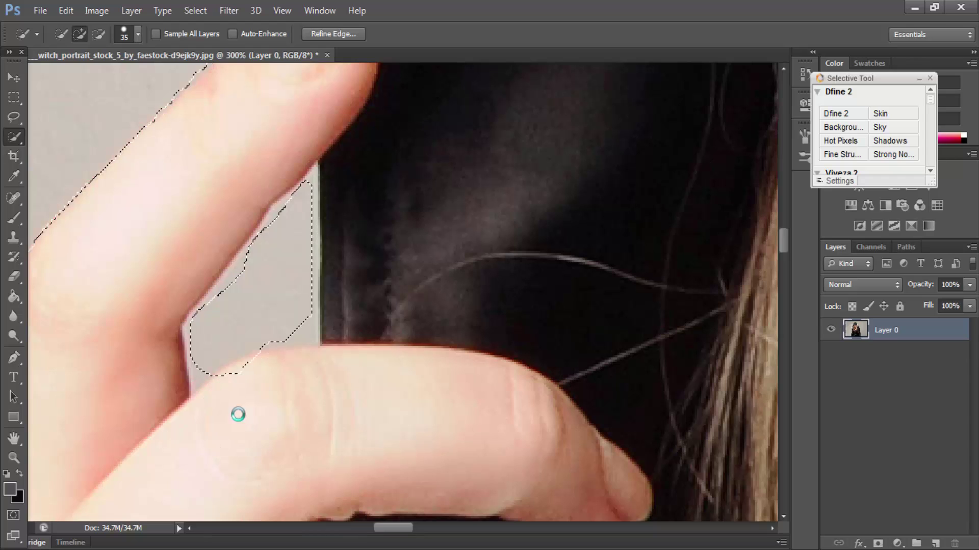
pyautogui.click(273, 396)
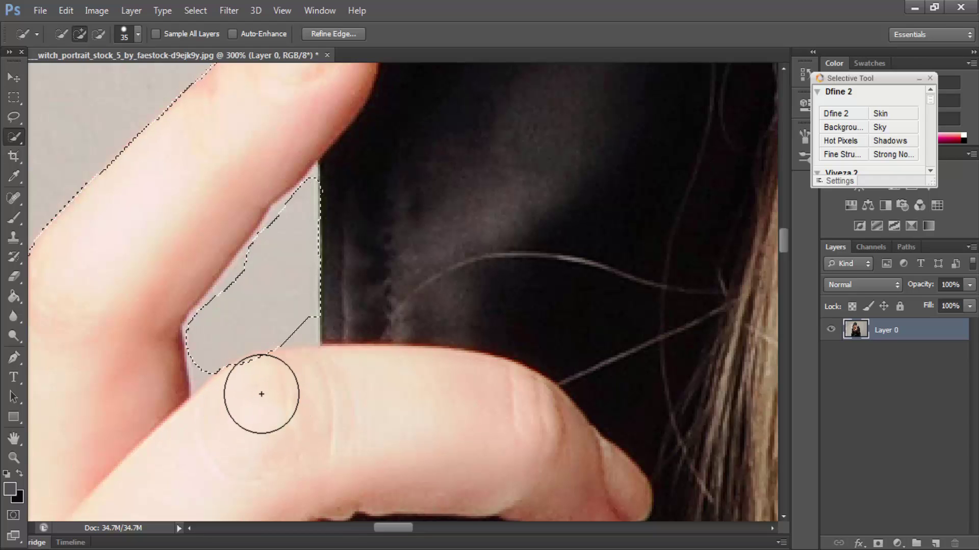
pyautogui.click(252, 397)
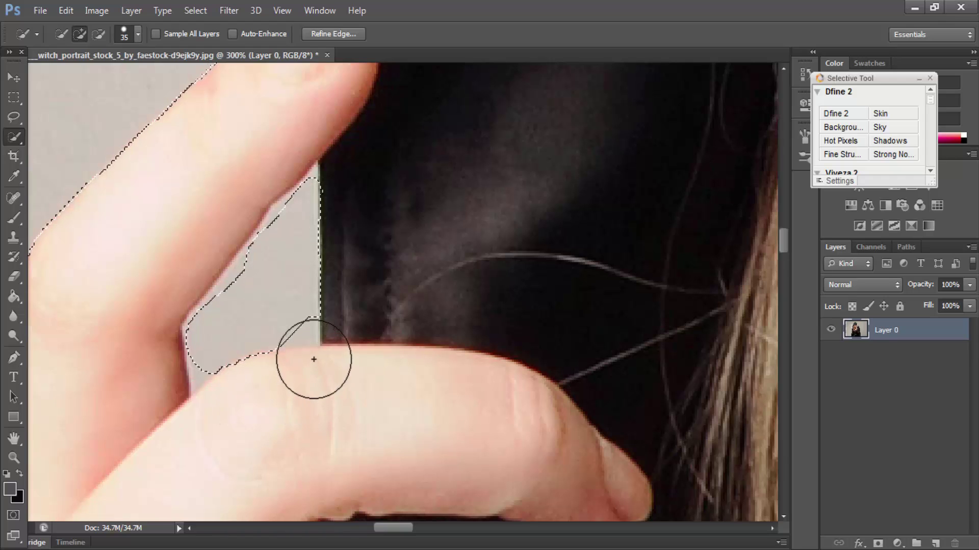
# - Subtract the remaining background corner of the finger gap from the selection with a brush size of 10
pyautogui.click(99, 33)
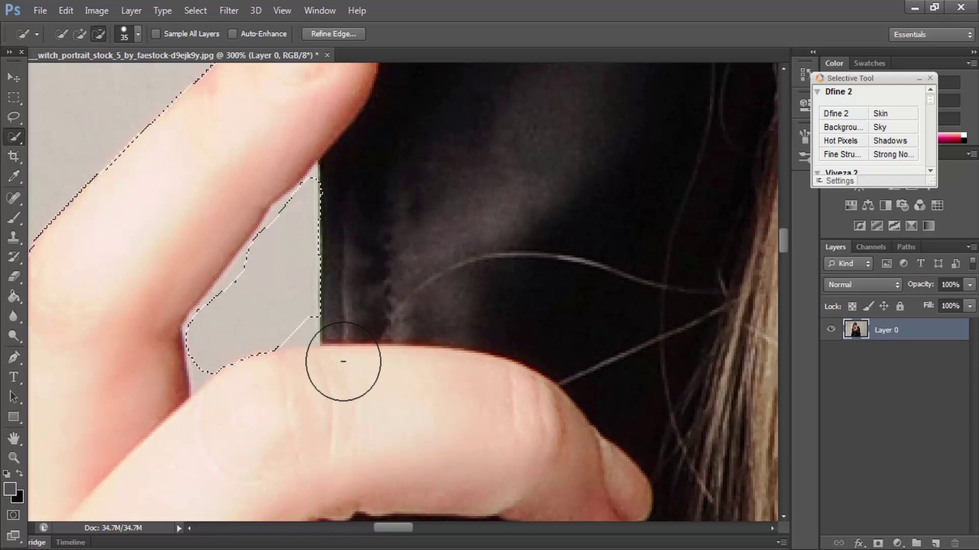
pyautogui.press('[')
pyautogui.press('[')
pyautogui.press('[')
pyautogui.moveTo(297, 326); pyautogui.dragTo(301, 327)
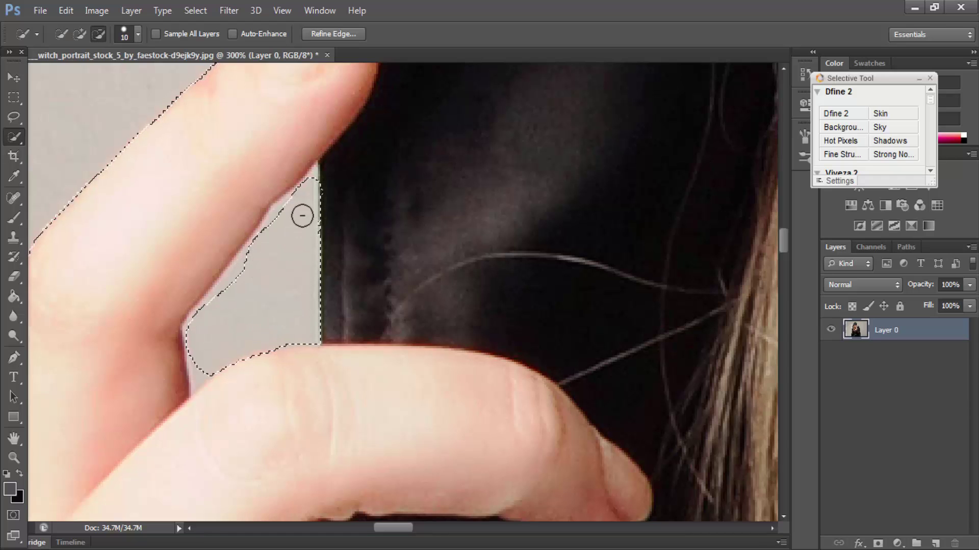
# - Hide the photo's background by adding a layer mask from the selection of the hooded woman
pyautogui.scroll(-7, 338, 216)
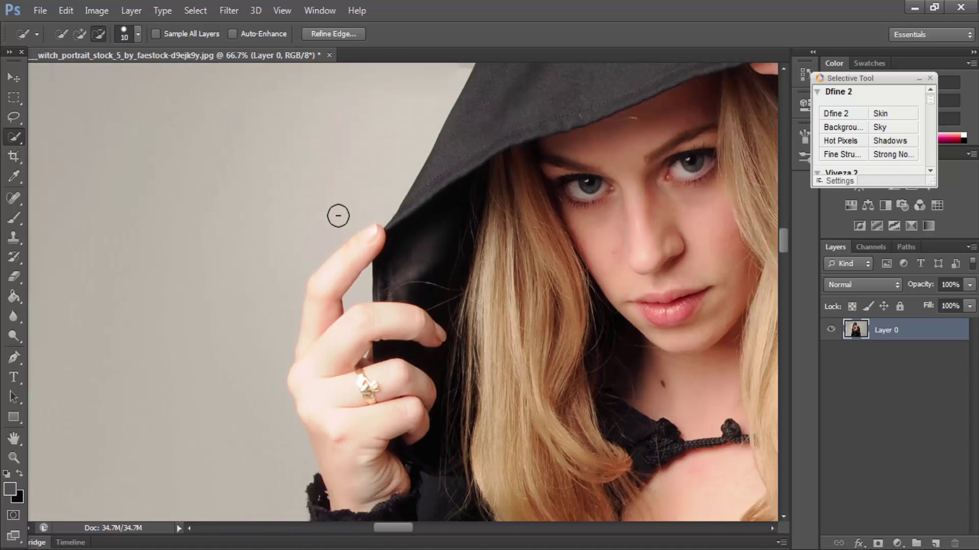
pyautogui.scroll(-2, 338, 216)
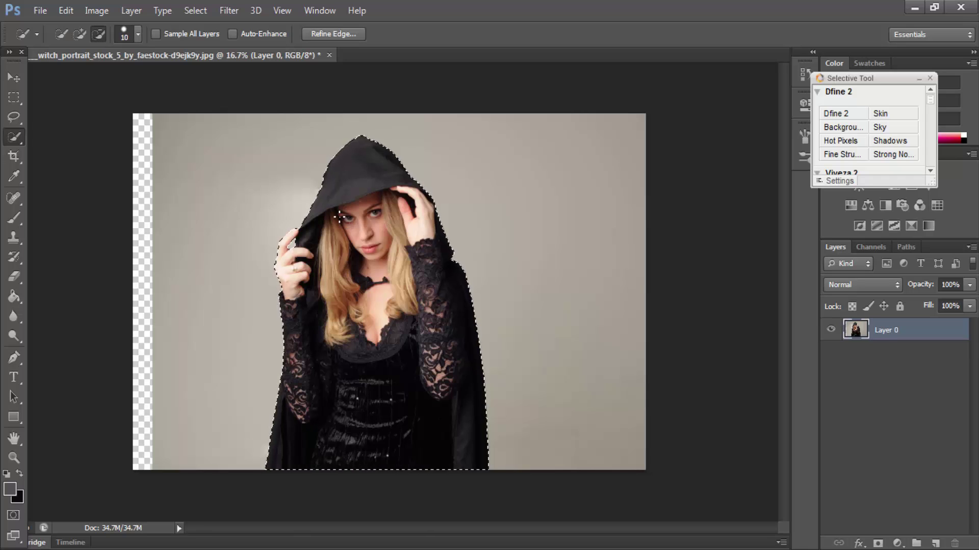
pyautogui.click(877, 543)
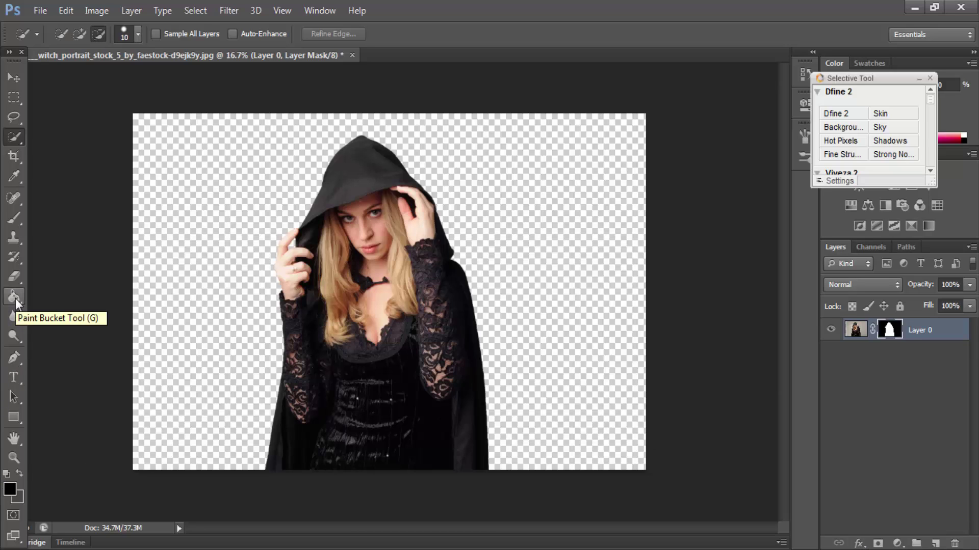
# - Add a new layer beneath the masked woman and fill it with the dark gray foreground color using the Paint Bucket
pyautogui.click(935, 544)
pyautogui.moveTo(893, 331); pyautogui.dragTo(872, 363)
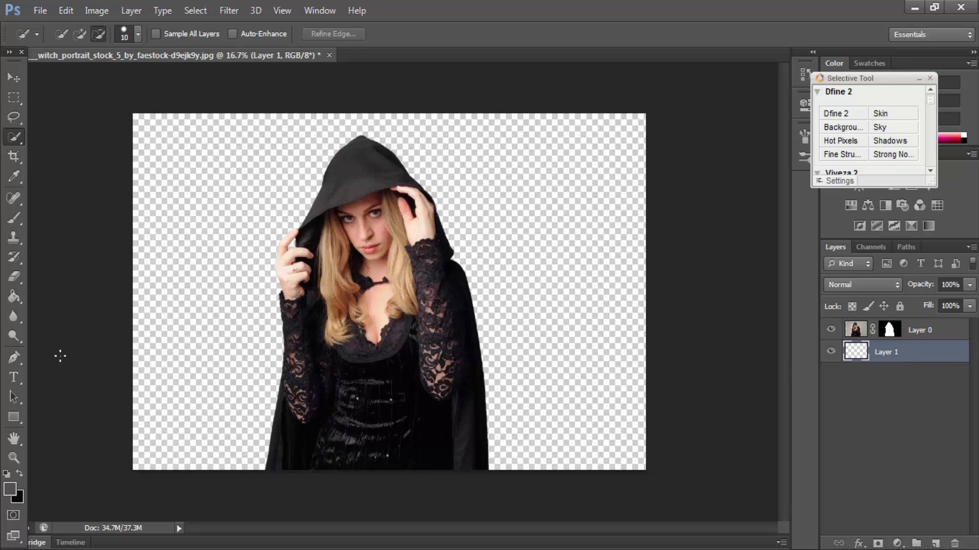
pyautogui.click(14, 297)
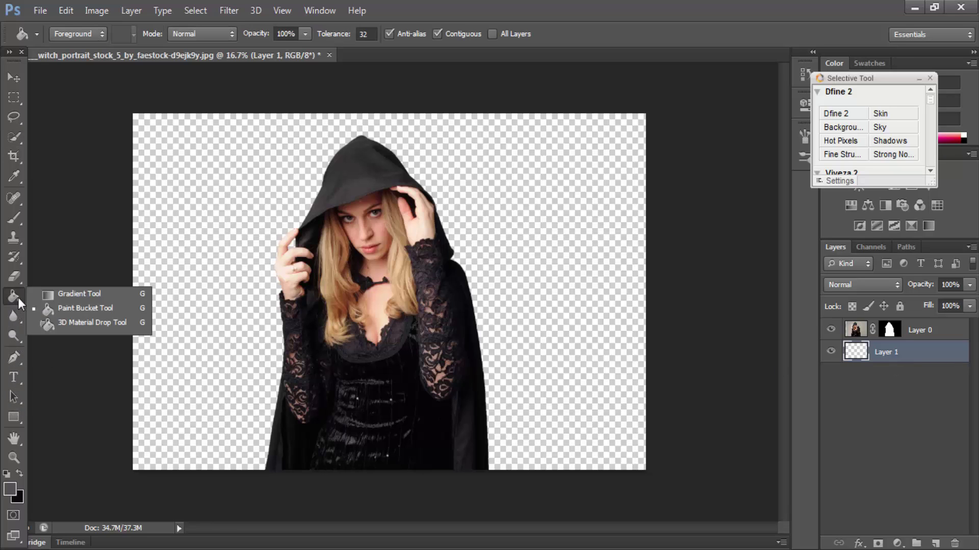
pyautogui.click(45, 306)
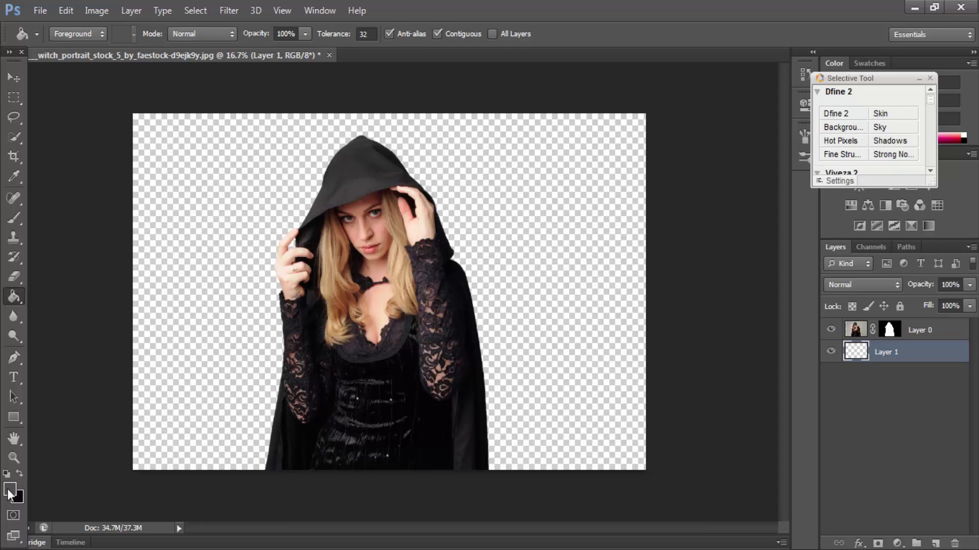
pyautogui.click(230, 340)
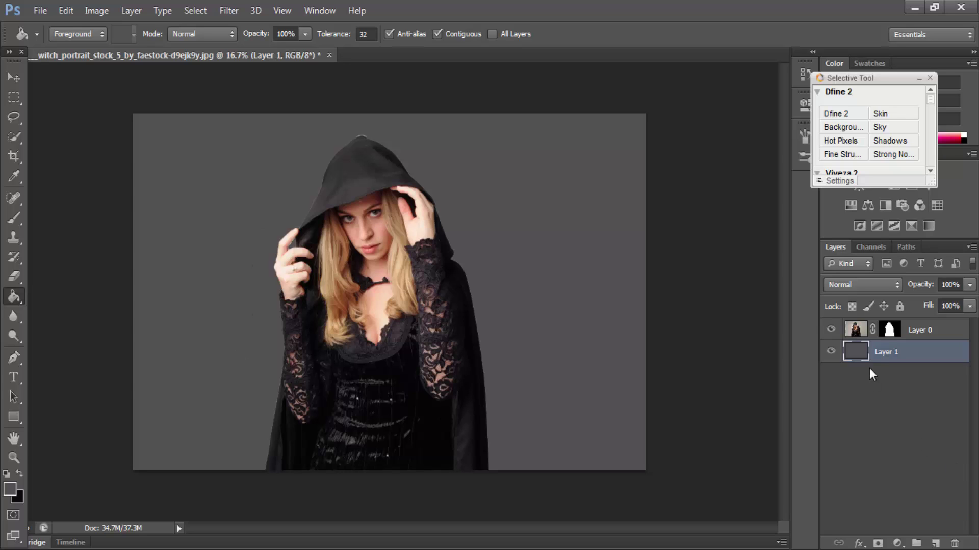
# - Add a Gradient Overlay to the gray background layer with the Black, White gradient in Radial style, reversed
pyautogui.rightClick(896, 361)
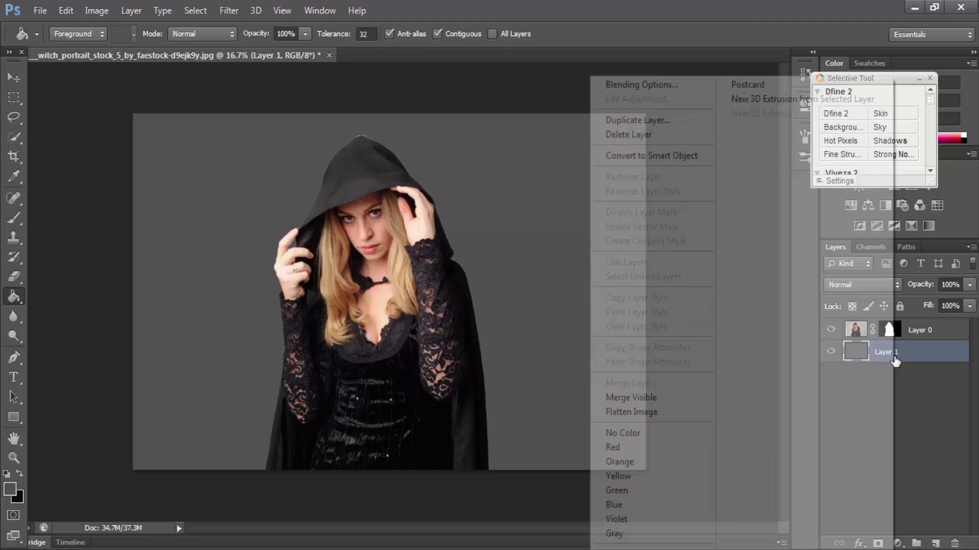
pyautogui.click(654, 85)
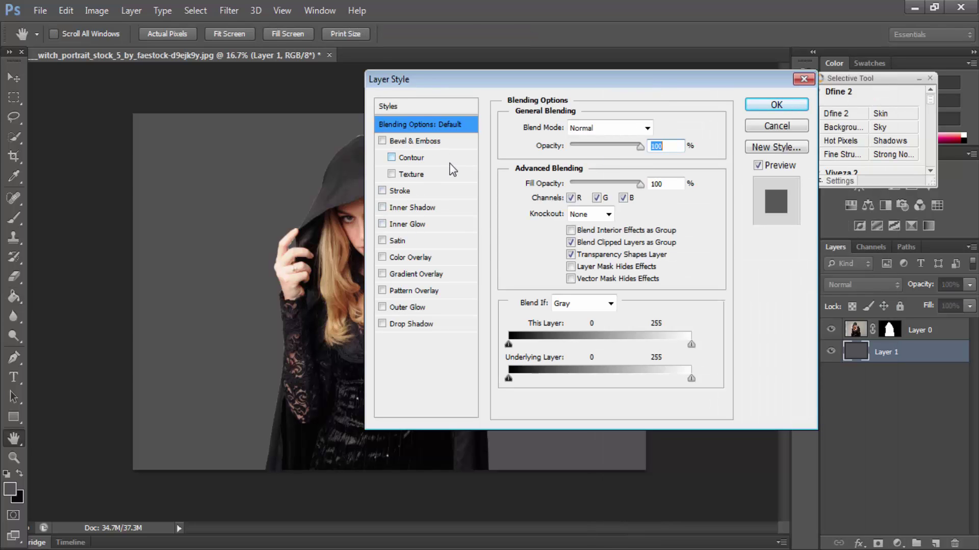
pyautogui.click(398, 278)
pyautogui.click(607, 164)
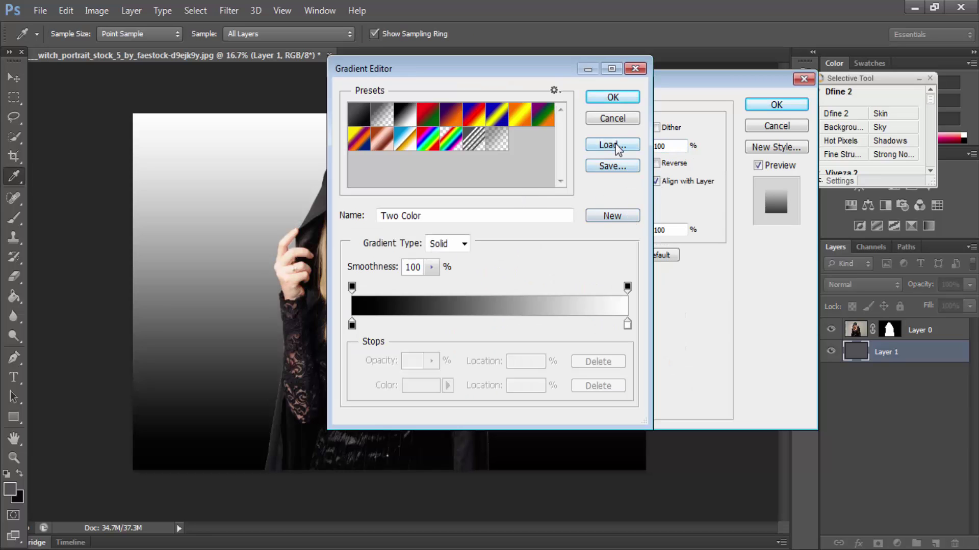
pyautogui.click(621, 119)
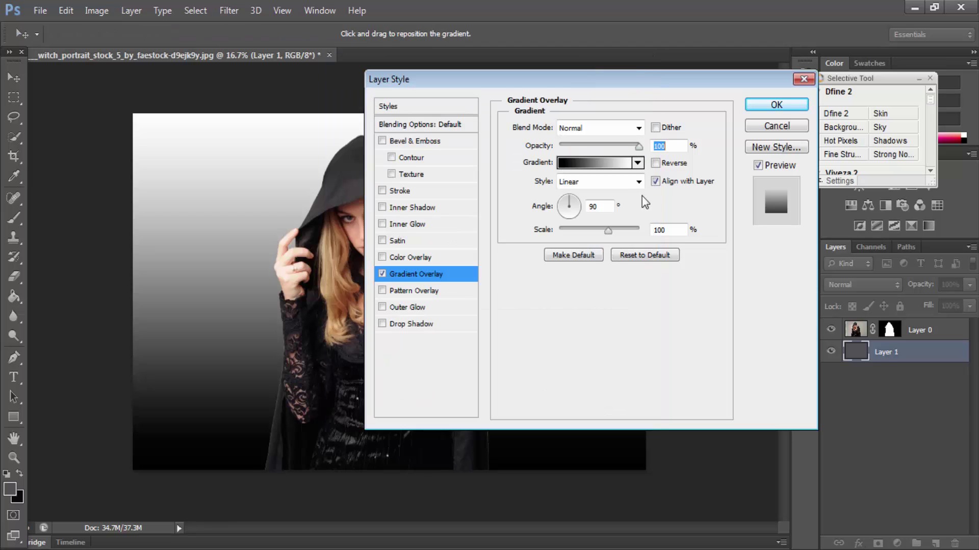
pyautogui.click(638, 162)
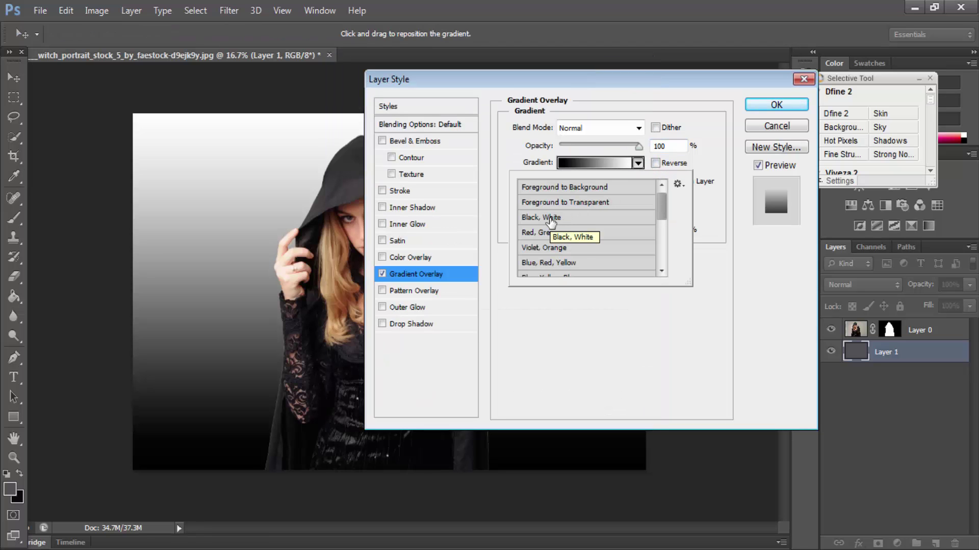
pyautogui.click(551, 219)
pyautogui.click(632, 183)
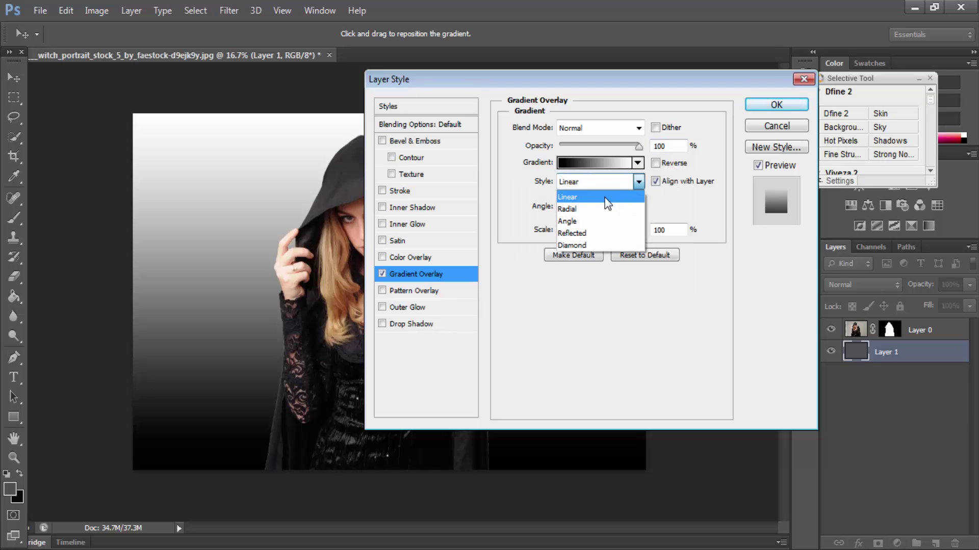
pyautogui.click(606, 209)
pyautogui.click(655, 163)
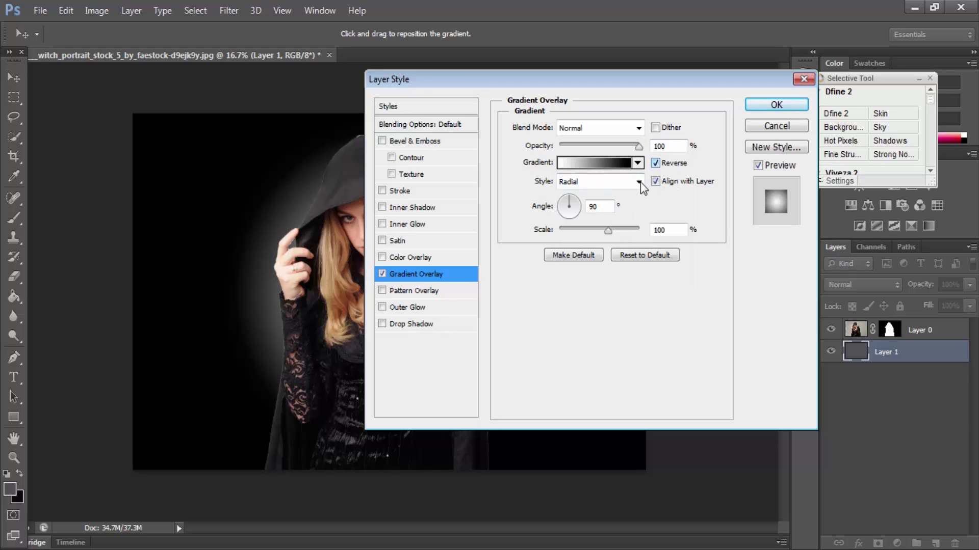
# - Set the gradient overlay's angle to 114° and increase its scale to spread the glow, and apply the layer style
pyautogui.moveTo(569, 201); pyautogui.dragTo(564, 208)
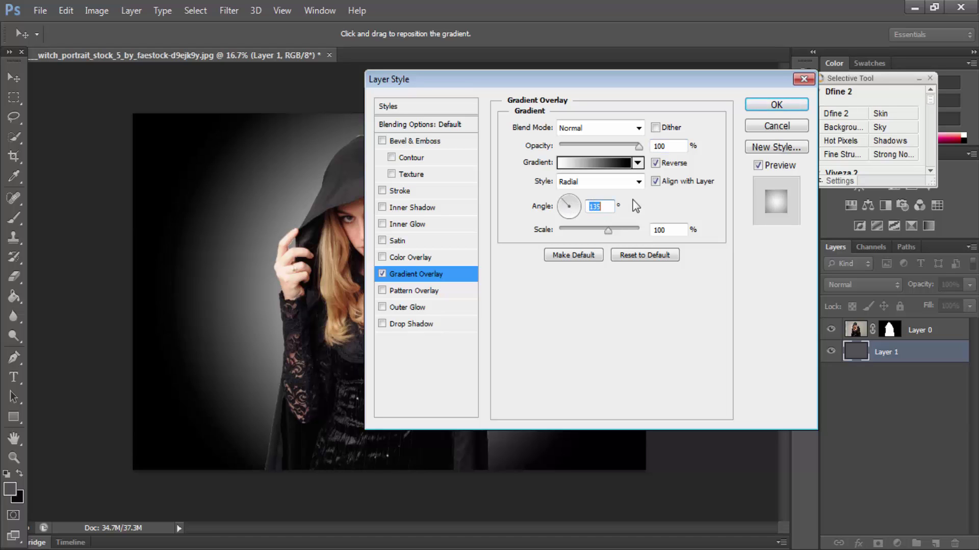
pyautogui.write('114')
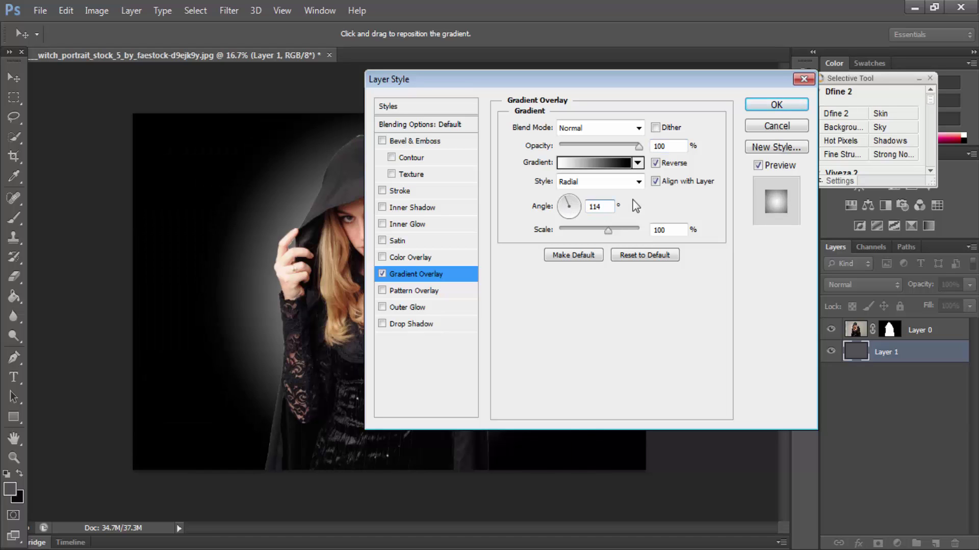
pyautogui.moveTo(609, 230); pyautogui.dragTo(659, 236)
pyautogui.click(796, 108)
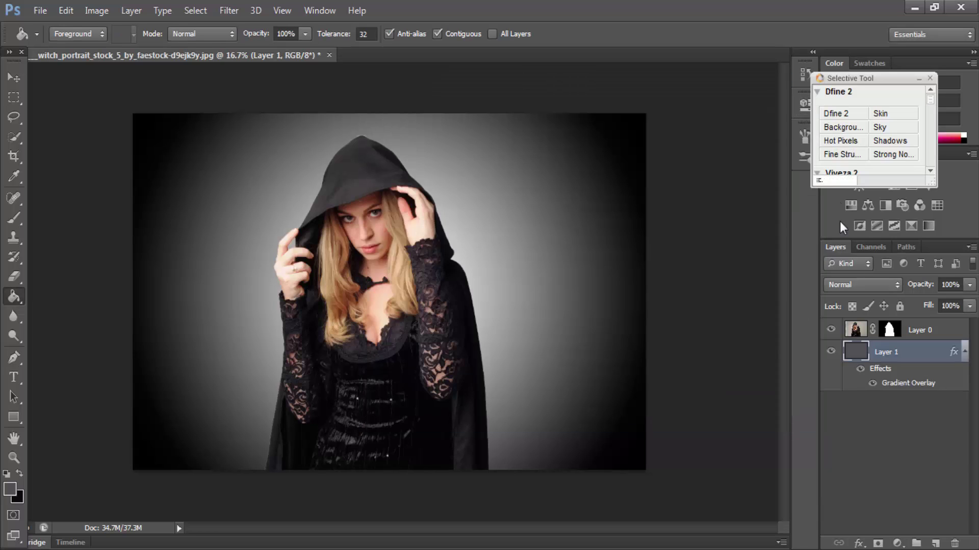
# - Duplicate the masked layer of the hooded woman
pyautogui.click(913, 336)
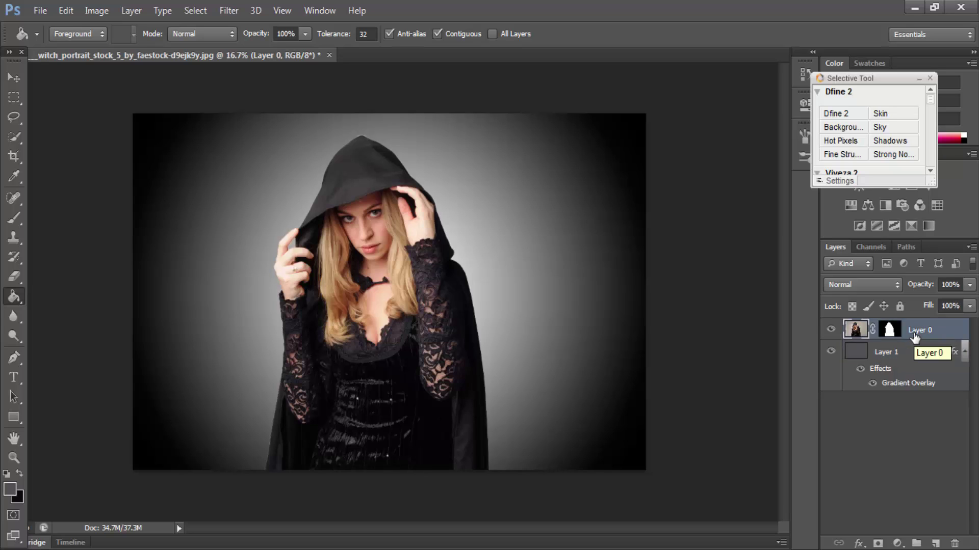
pyautogui.hotkey('ctrl', 'j')
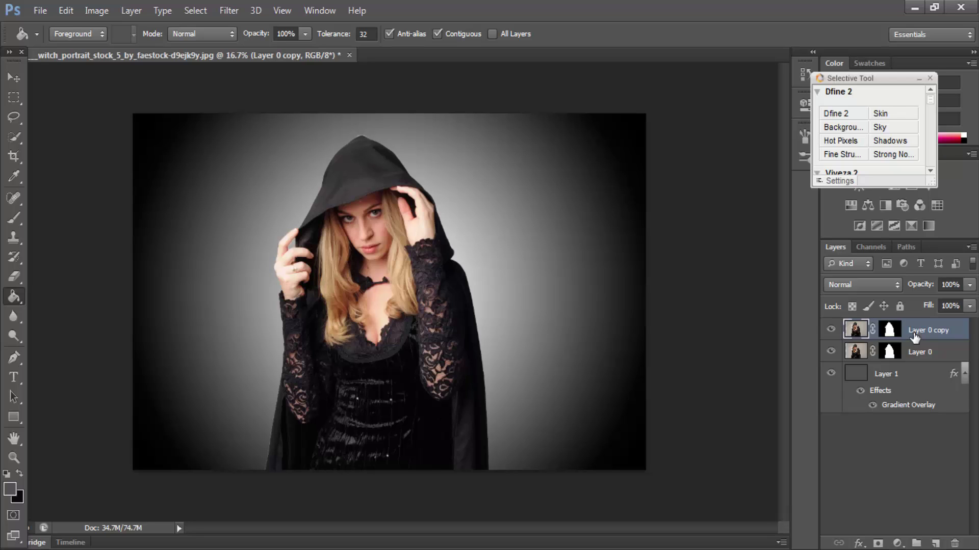
# - Rename the duplicated woman layer as Backup and move it beneath the gray gradient background layer
pyautogui.doubleClick(916, 331)
pyautogui.write('Backup')
pyautogui.press('Return')
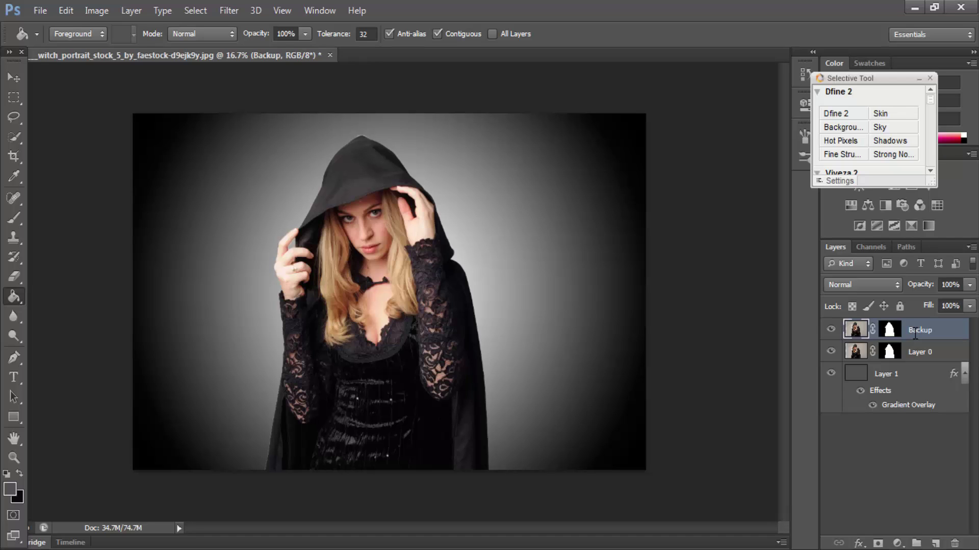
pyautogui.moveTo(915, 332); pyautogui.dragTo(912, 414)
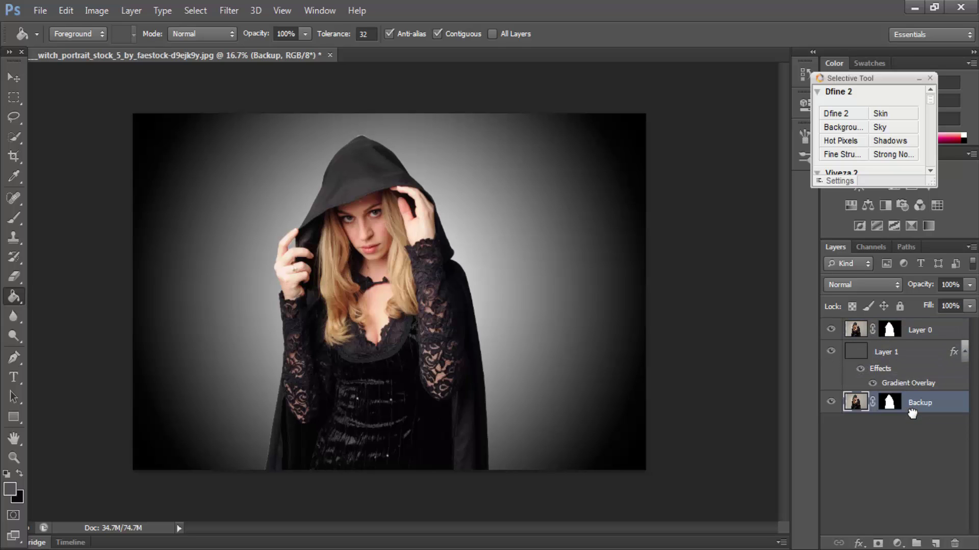
# - Apply the layer mask of Layer 0 permanently to the hooded woman
pyautogui.click(891, 331)
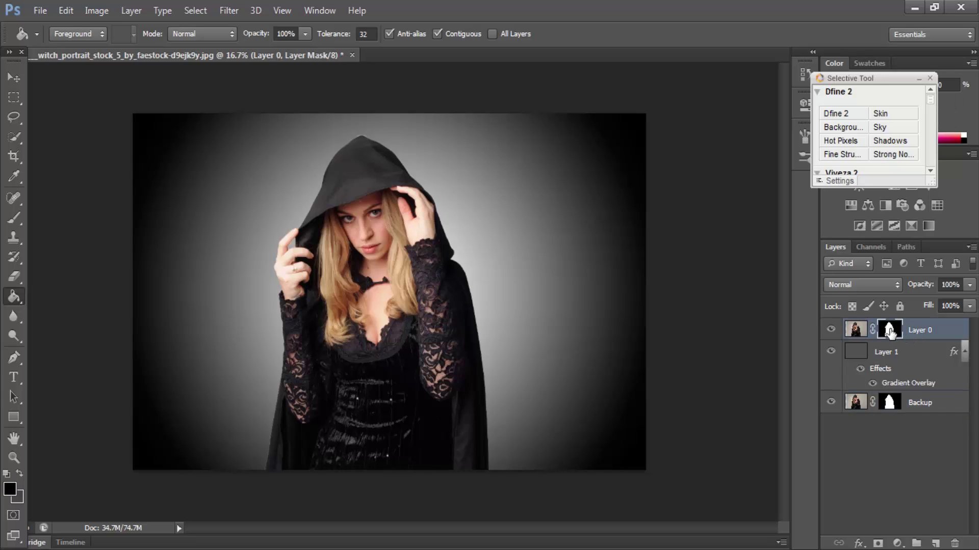
pyautogui.rightClick(889, 332)
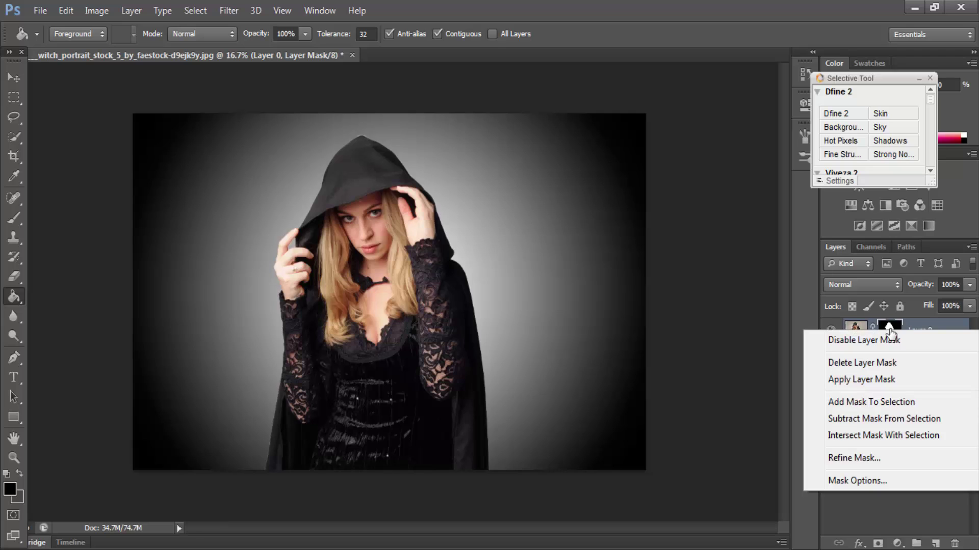
pyautogui.click(890, 379)
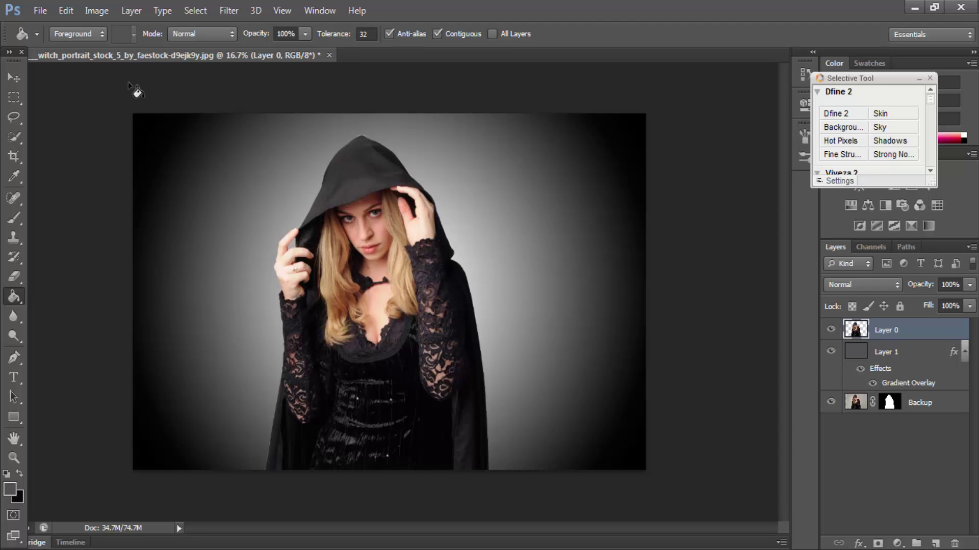
# - Start a Shadows/Highlights adjustment on the woman with shadows amount 0%, tonal width 57% and radius 0 px
pyautogui.click(95, 11)
pyautogui.moveTo(140, 53)
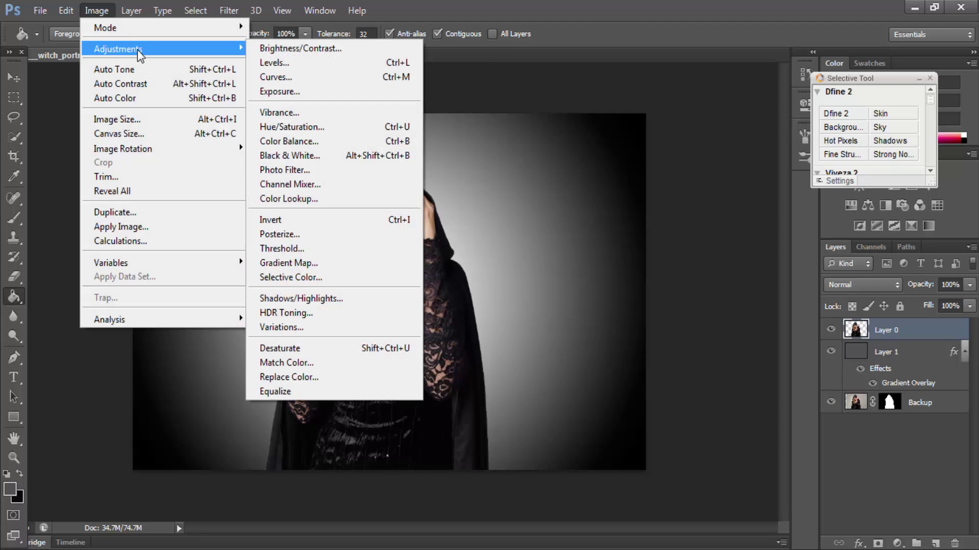
pyautogui.click(334, 303)
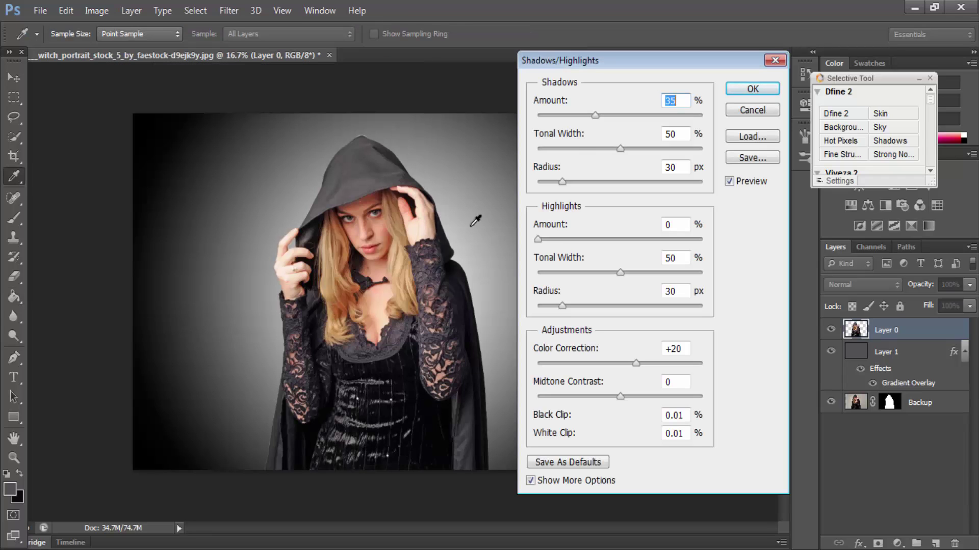
pyautogui.moveTo(595, 115); pyautogui.dragTo(509, 122)
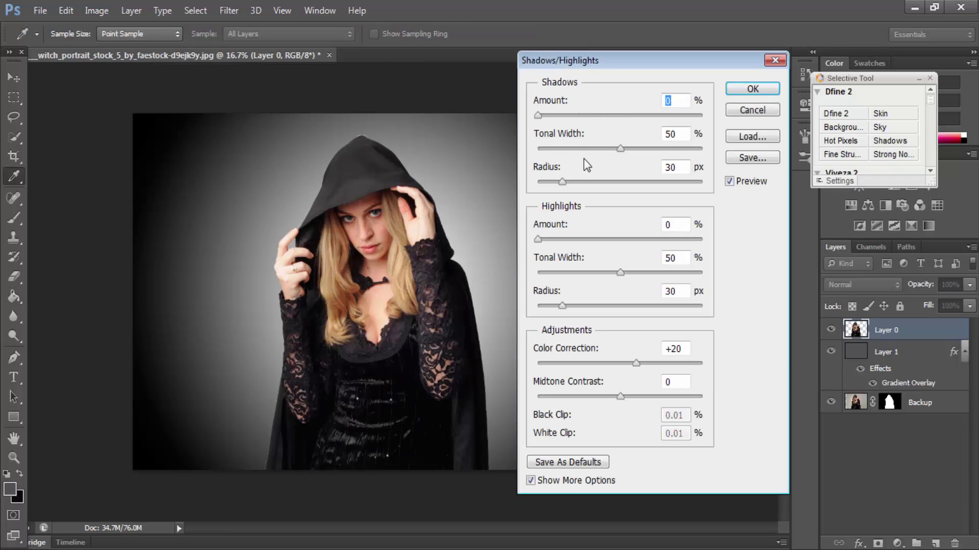
pyautogui.doubleClick(684, 134)
pyautogui.write('57')
pyautogui.moveTo(575, 182); pyautogui.dragTo(536, 183)
# - Set the highlights to amount 48%, tonal width 54% and radius 96 px, and apply the adjustment
pyautogui.moveTo(564, 239); pyautogui.dragTo(585, 239)
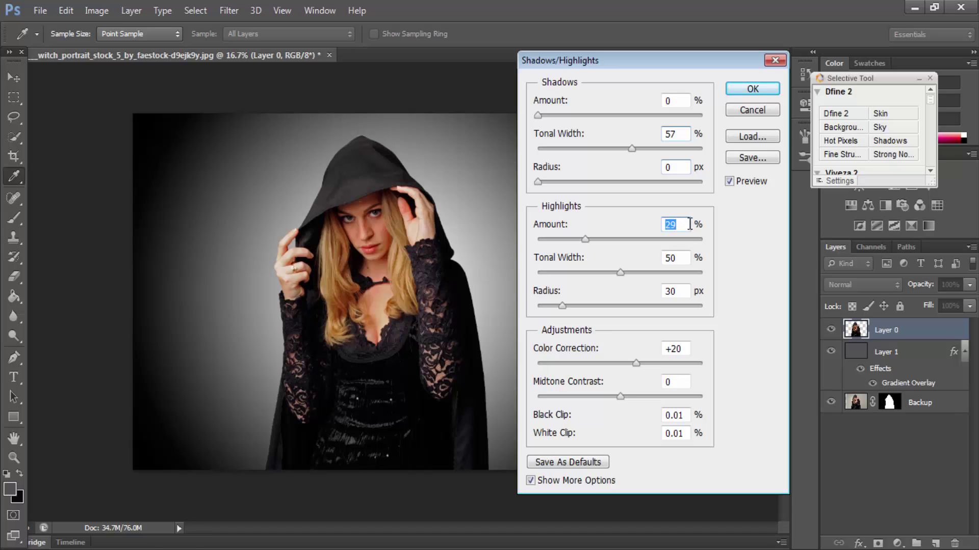
pyautogui.write('48')
pyautogui.press('Tab')
pyautogui.write('56')
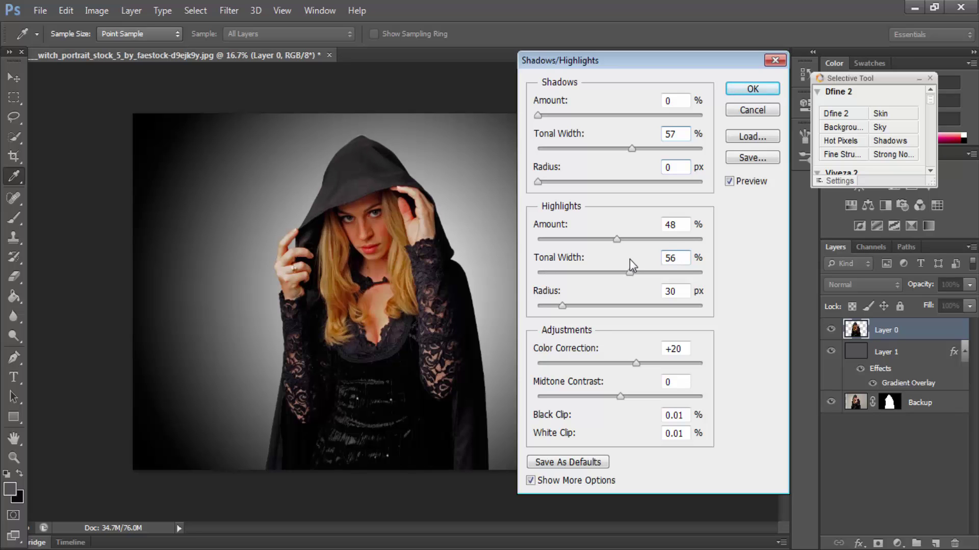
pyautogui.press('BackSpace')
pyautogui.write('4')
pyautogui.press('Tab')
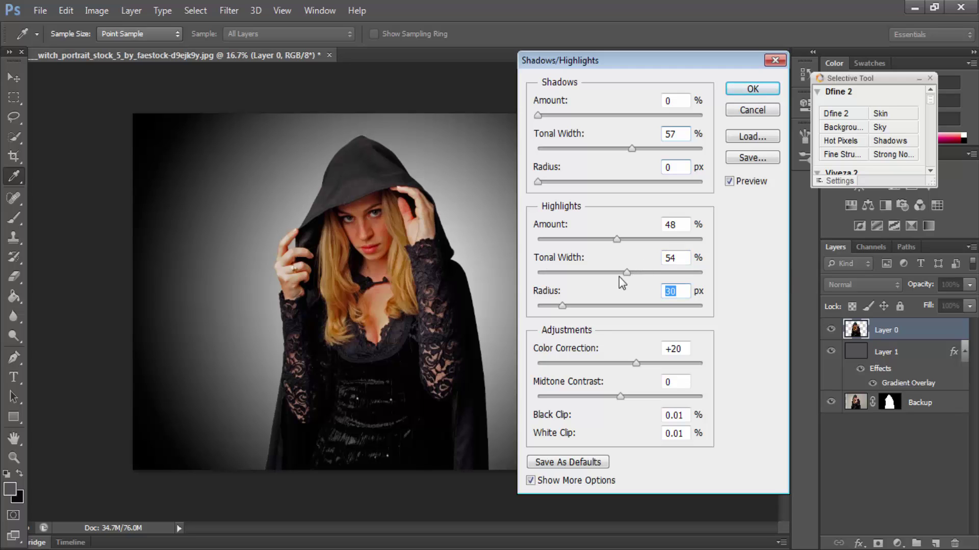
pyautogui.write('95')
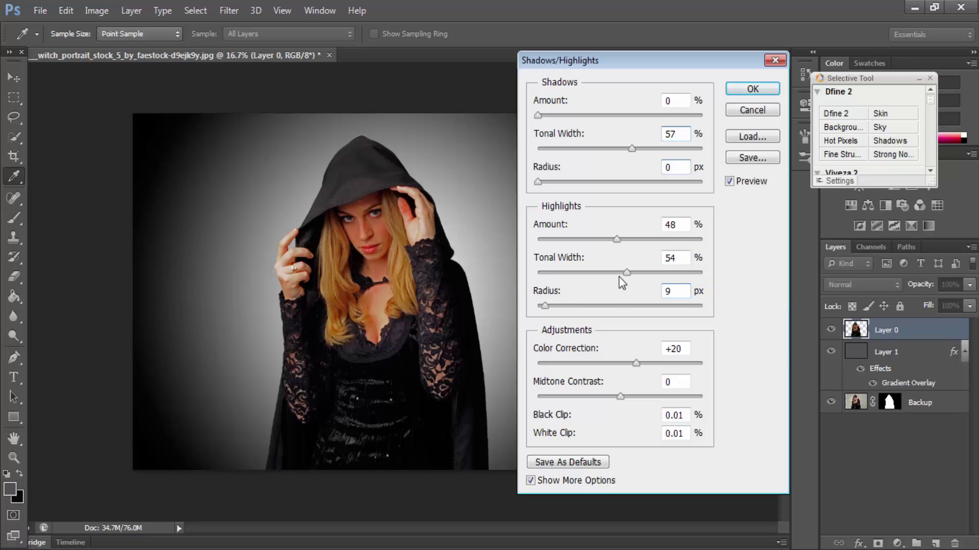
pyautogui.press('BackSpace')
pyautogui.write('6')
pyautogui.click(749, 89)
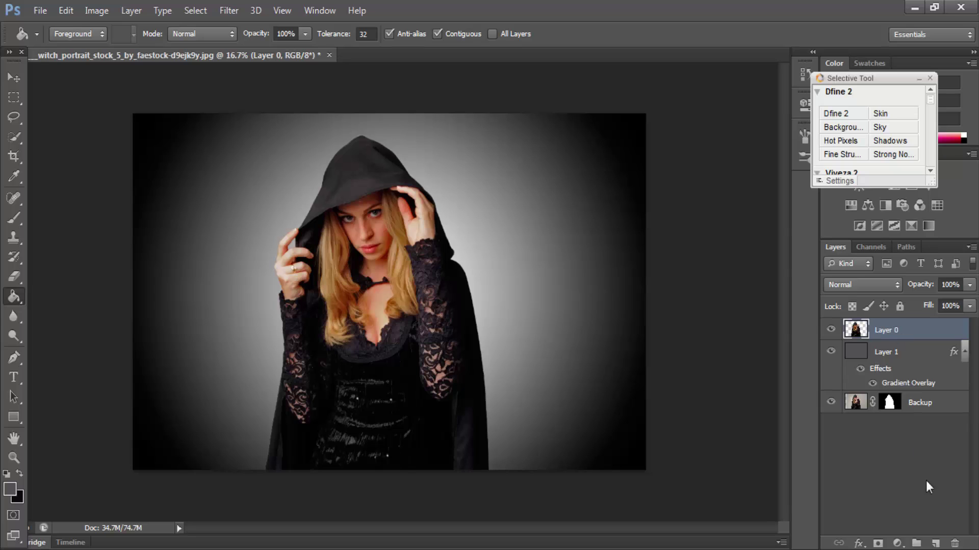
# - Add a new layer above the woman and set the Brush tool to the 4204 splatter tip at 376 px
pyautogui.click(933, 545)
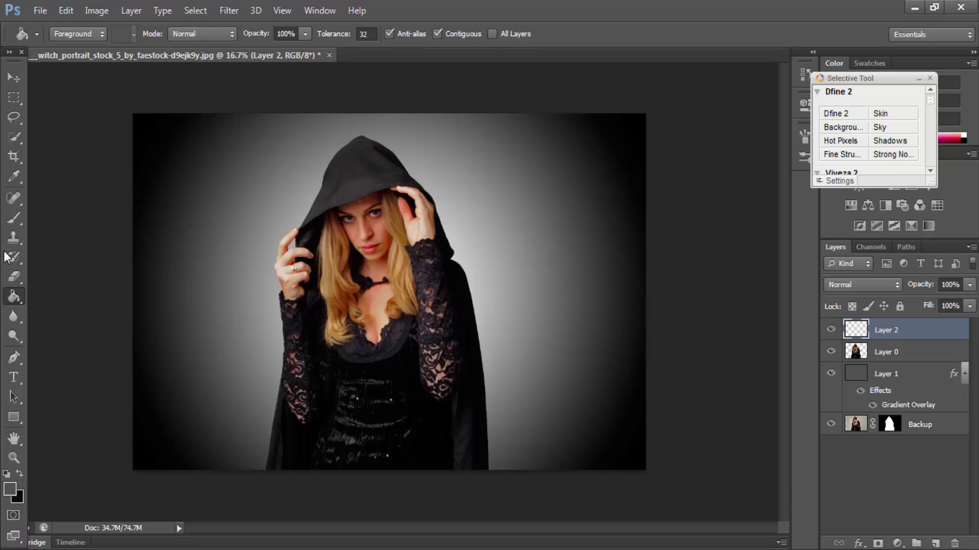
pyautogui.rightClick(16, 213)
pyautogui.click(39, 213)
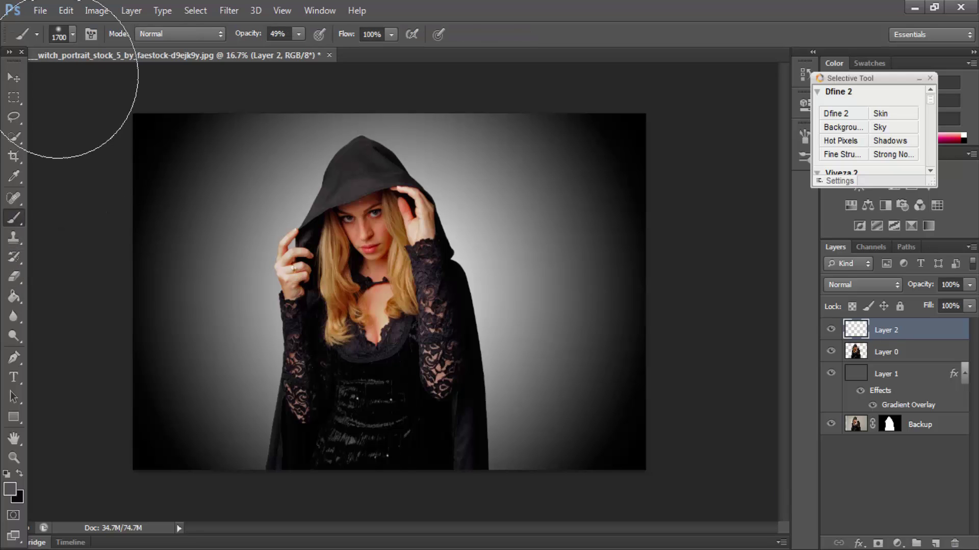
pyautogui.click(73, 34)
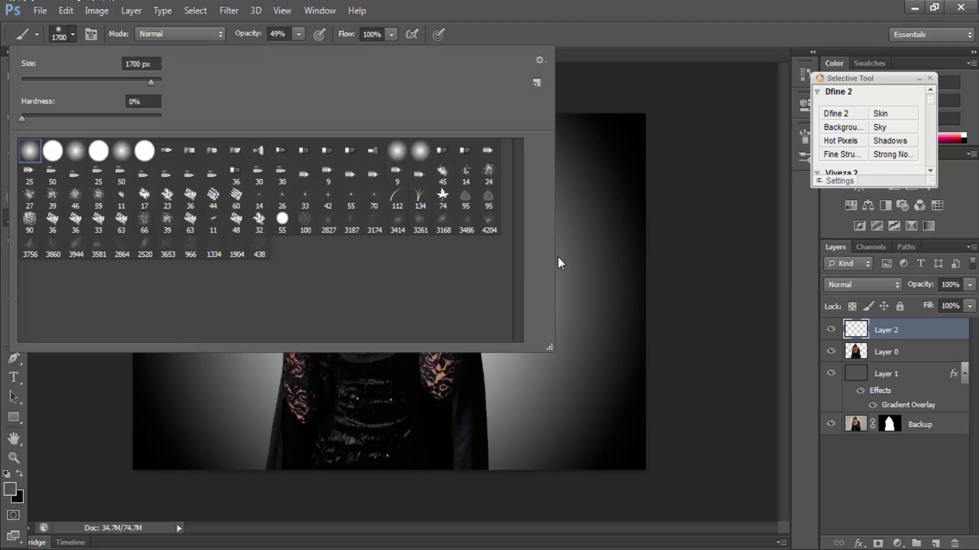
pyautogui.click(487, 230)
pyautogui.click(488, 234)
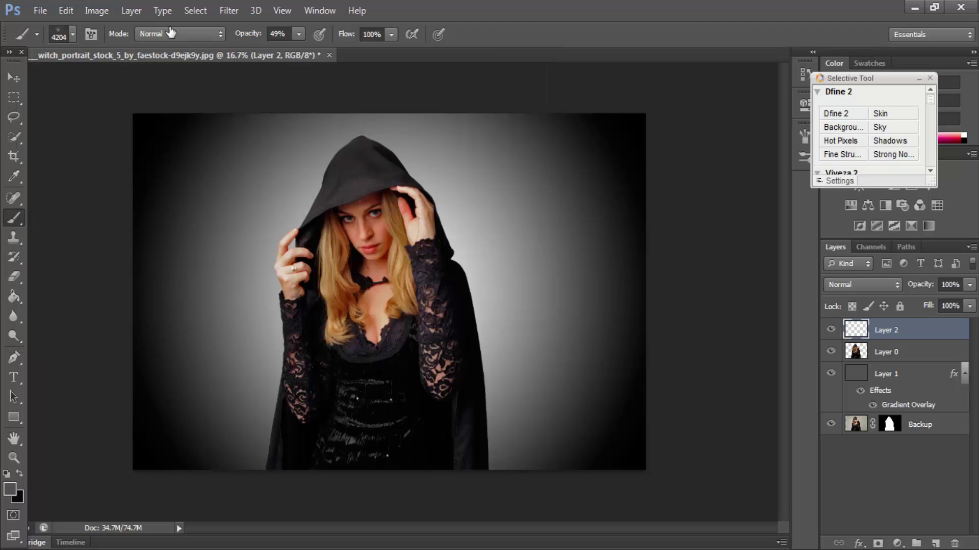
pyautogui.click(90, 34)
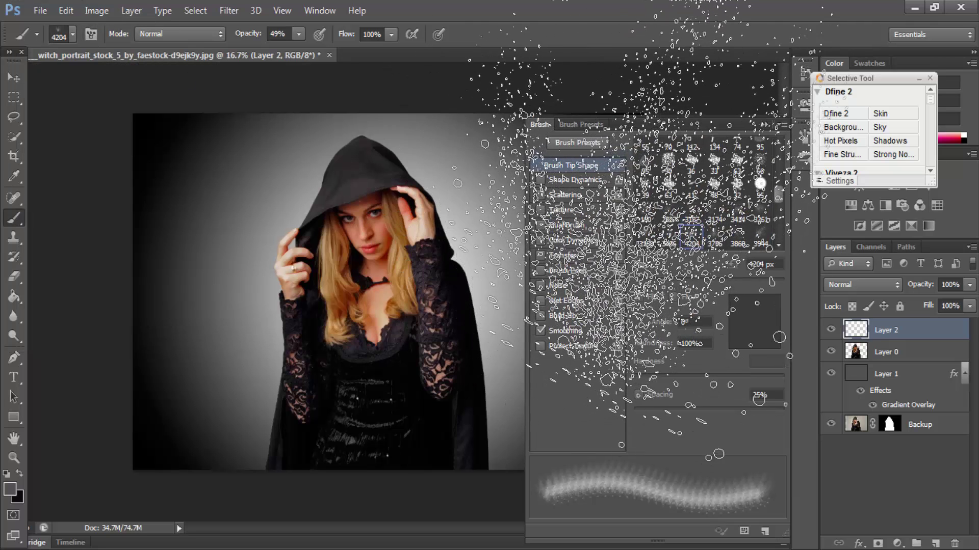
pyautogui.click(760, 283)
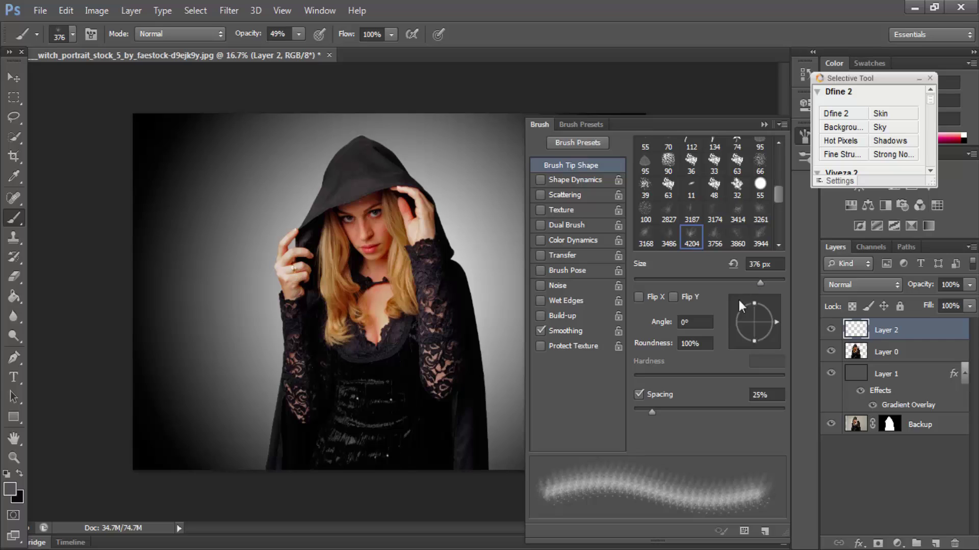
# - Set the brush spacing to 21% and enable Shape Dynamics with 100% size jitter and 100% angle jitter
pyautogui.click(758, 395)
pyautogui.doubleClick(758, 395)
pyautogui.click(759, 395)
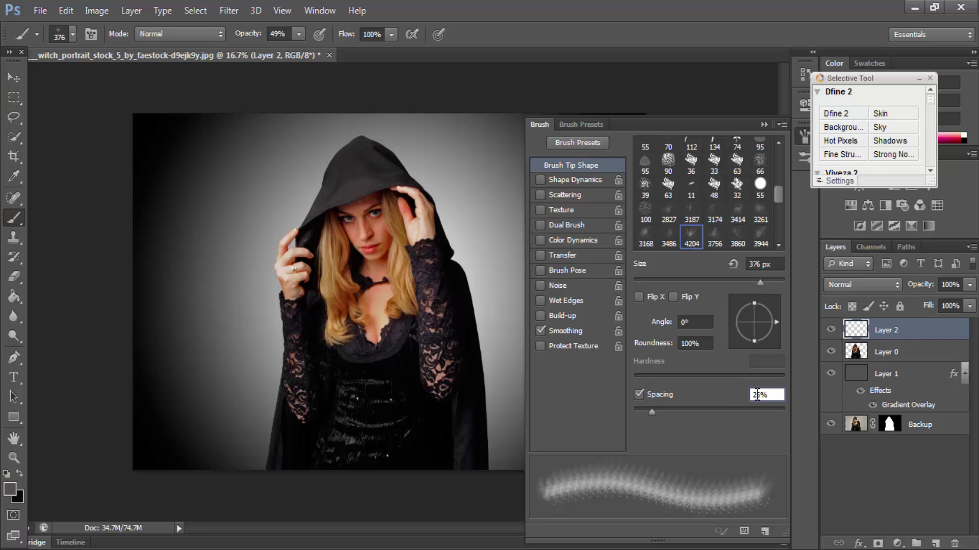
pyautogui.press('Delete')
pyautogui.write('1')
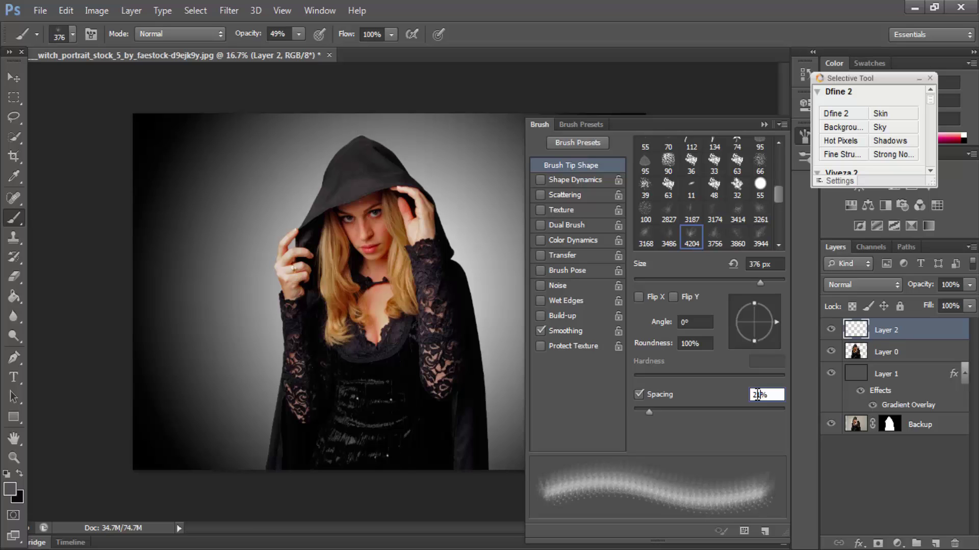
pyautogui.click(560, 182)
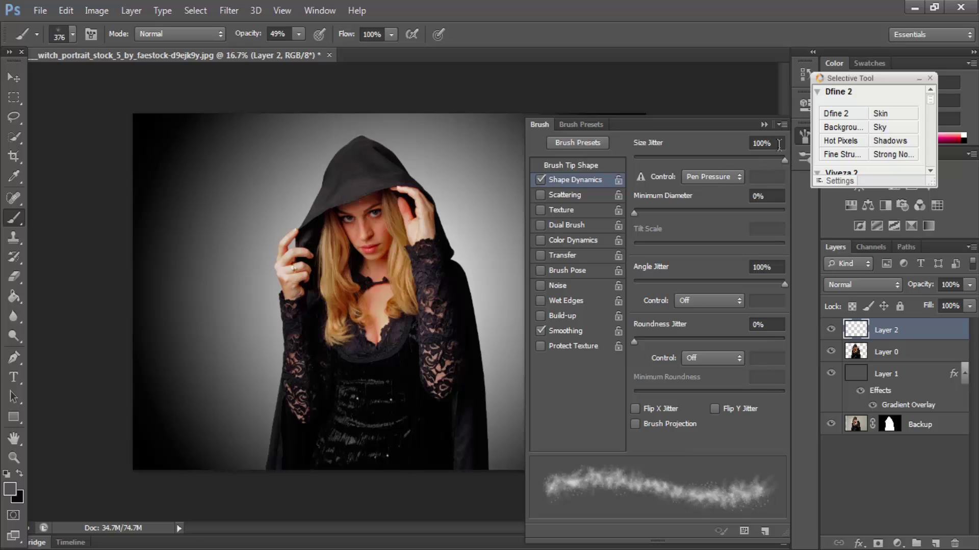
pyautogui.click(762, 143)
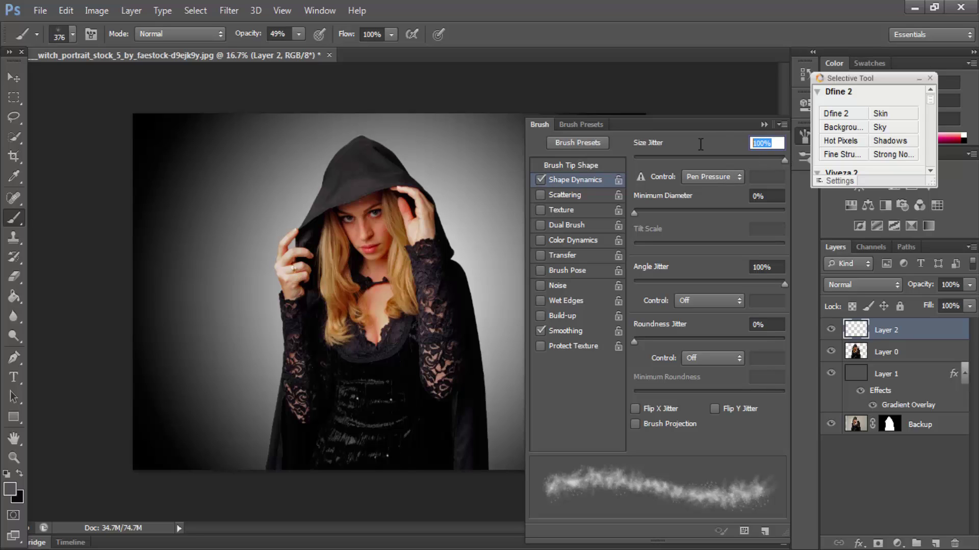
pyautogui.click(774, 266)
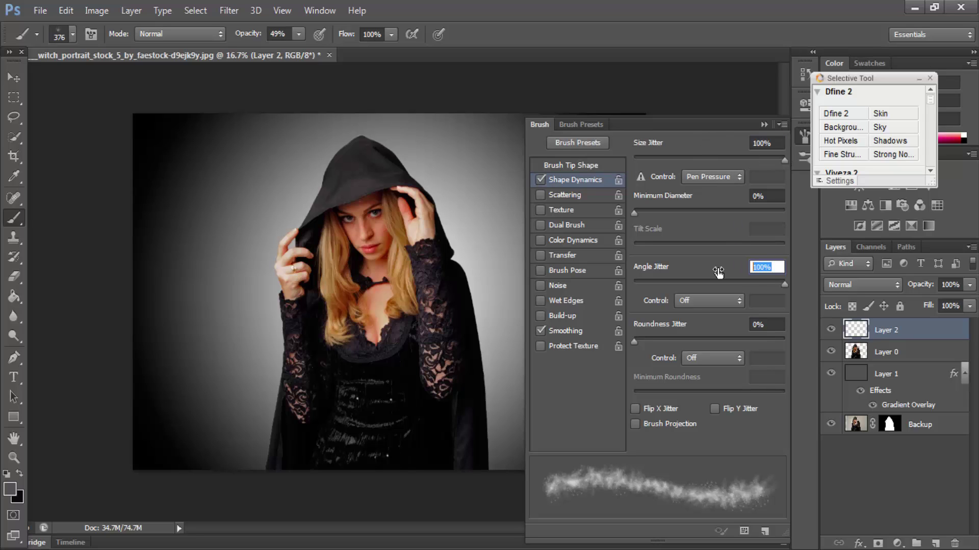
pyautogui.click(763, 124)
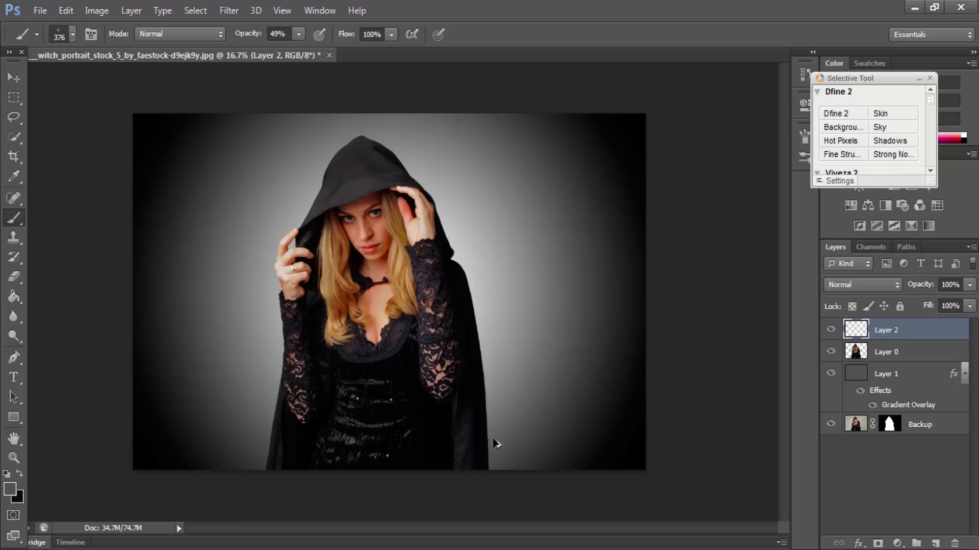
# - Change the background color to white and swap it into the foreground
pyautogui.click(17, 494)
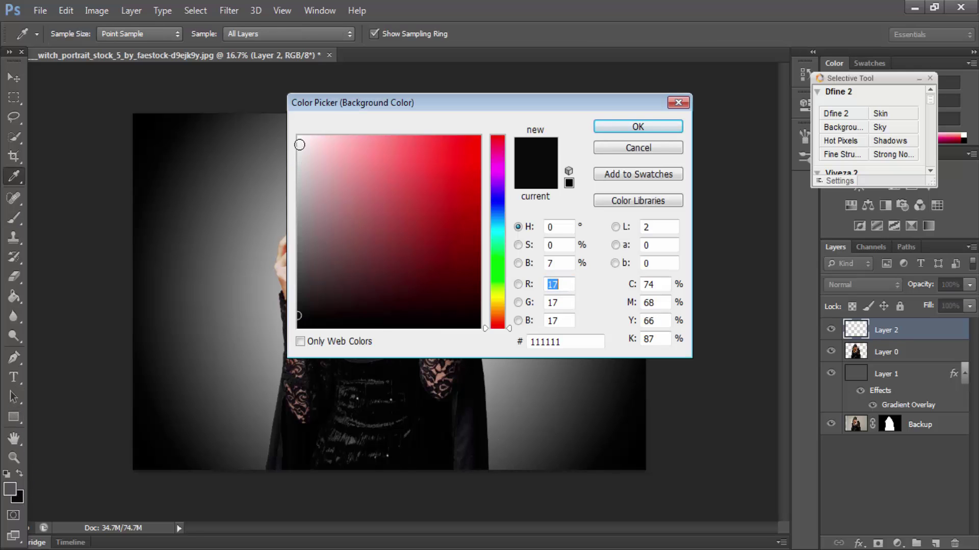
pyautogui.click(299, 137)
pyautogui.click(597, 129)
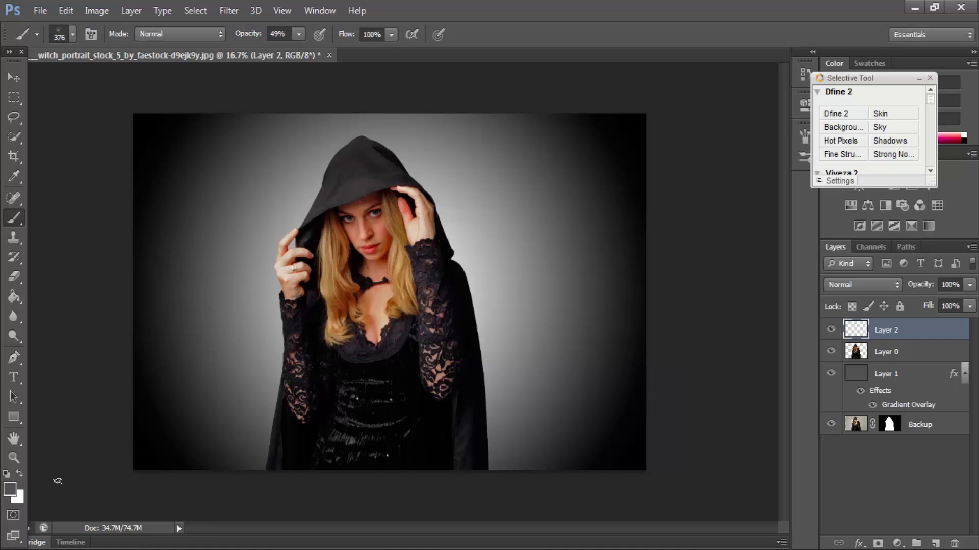
pyautogui.click(21, 475)
pyautogui.moveTo(367, 133)
pyautogui.mouseDown()
pyautogui.moveTo(400, 153)
pyautogui.moveTo(449, 222)
pyautogui.moveTo(472, 278)
pyautogui.moveTo(499, 434)
pyautogui.mouseUp()
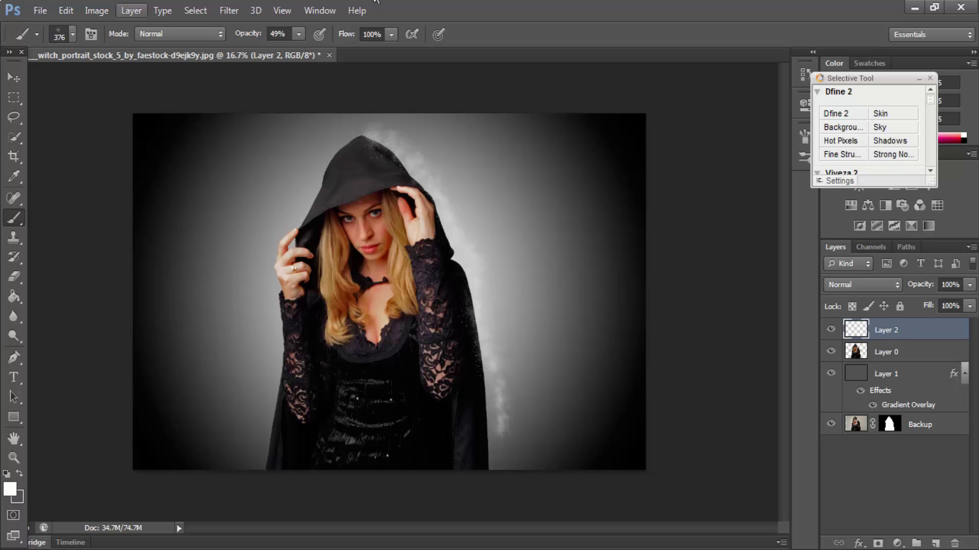
pyautogui.moveTo(493, 383); pyautogui.dragTo(502, 458)
pyautogui.hotkey('ctrl', 'z')
# - Paint white spray on Layer 2 along the cloak's right edge, from the hood's tip down to the image's lower border
pyautogui.moveTo(488, 466)
pyautogui.mouseDown()
pyautogui.moveTo(480, 339)
pyautogui.moveTo(460, 255)
pyautogui.mouseUp()
pyautogui.moveTo(490, 422)
pyautogui.mouseDown()
pyautogui.moveTo(484, 395)
pyautogui.moveTo(491, 467)
pyautogui.moveTo(477, 294)
pyautogui.mouseUp()
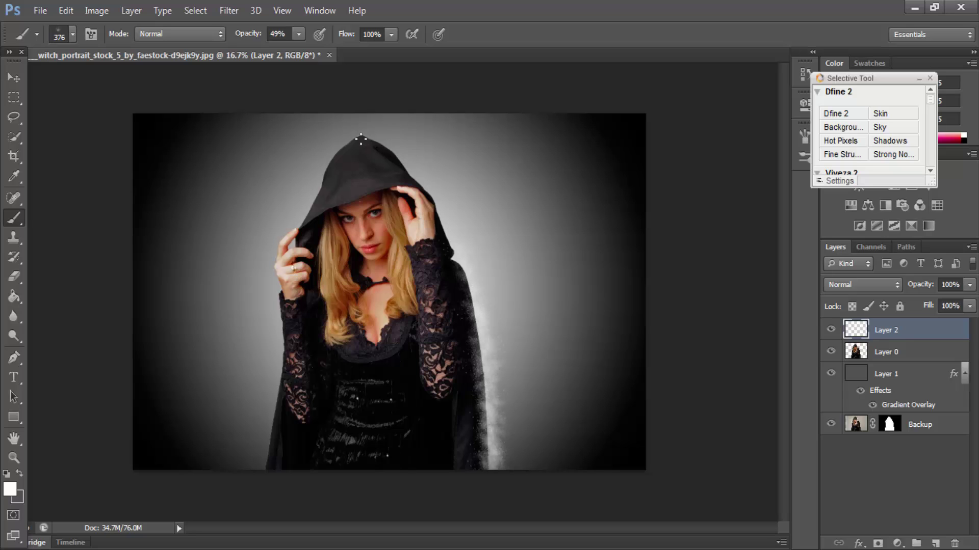
pyautogui.moveTo(372, 138)
pyautogui.mouseDown()
pyautogui.moveTo(396, 153)
pyautogui.moveTo(463, 259)
pyautogui.moveTo(485, 316)
pyautogui.mouseUp()
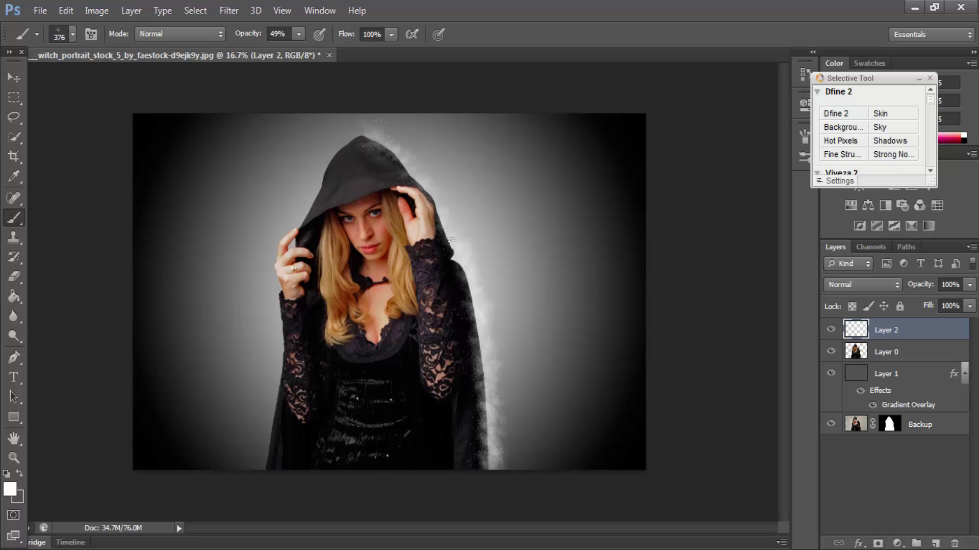
pyautogui.moveTo(456, 252)
pyautogui.mouseDown()
pyautogui.moveTo(469, 291)
pyautogui.moveTo(470, 347)
pyautogui.moveTo(471, 337)
pyautogui.mouseUp()
pyautogui.moveTo(363, 134)
pyautogui.mouseDown()
pyautogui.moveTo(419, 178)
pyautogui.moveTo(444, 220)
pyautogui.moveTo(474, 315)
pyautogui.moveTo(493, 469)
pyautogui.mouseUp()
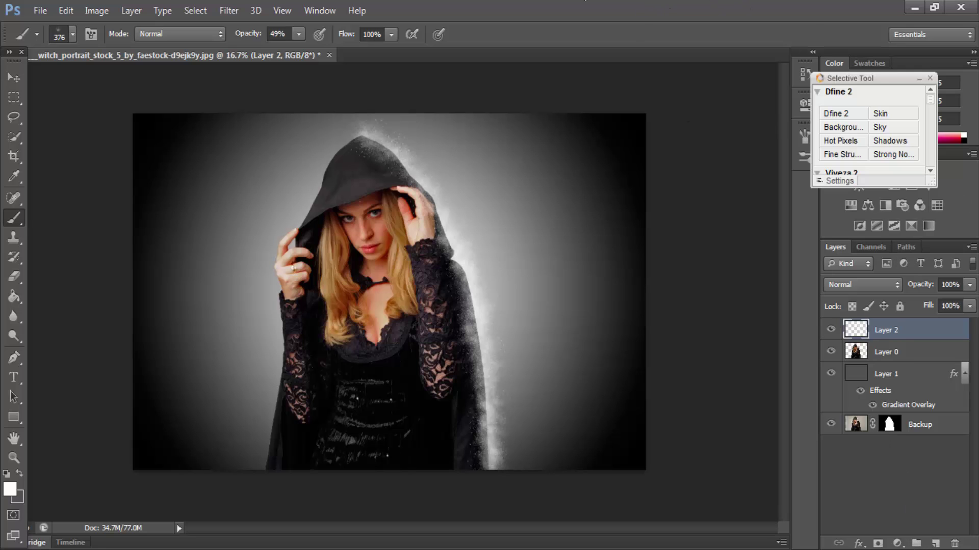
# - Add another new layer above the spray layer and rename it as Rain1
pyautogui.click(936, 543)
pyautogui.doubleClick(912, 335)
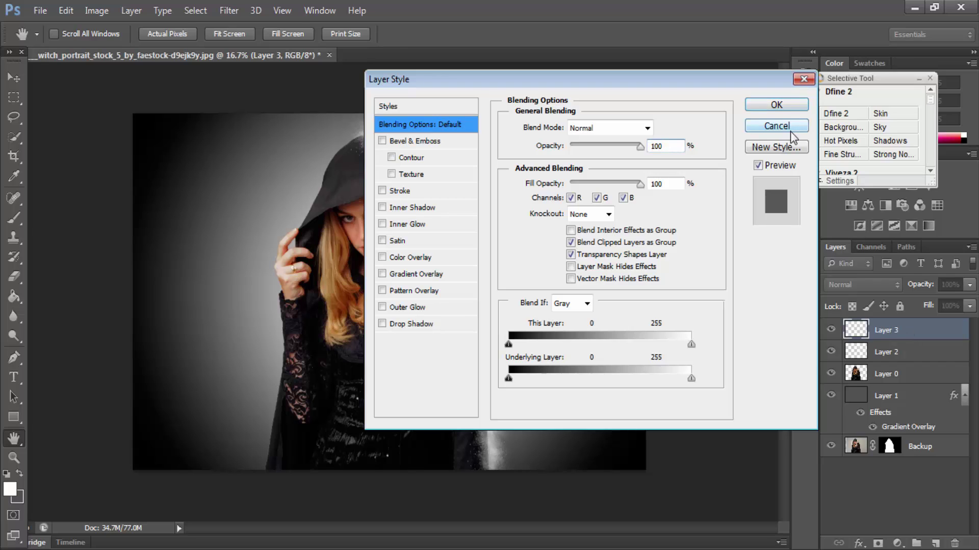
pyautogui.click(776, 126)
pyautogui.press('b')
pyautogui.doubleClick(898, 332)
pyautogui.write('Rain1')
pyautogui.press('Return')
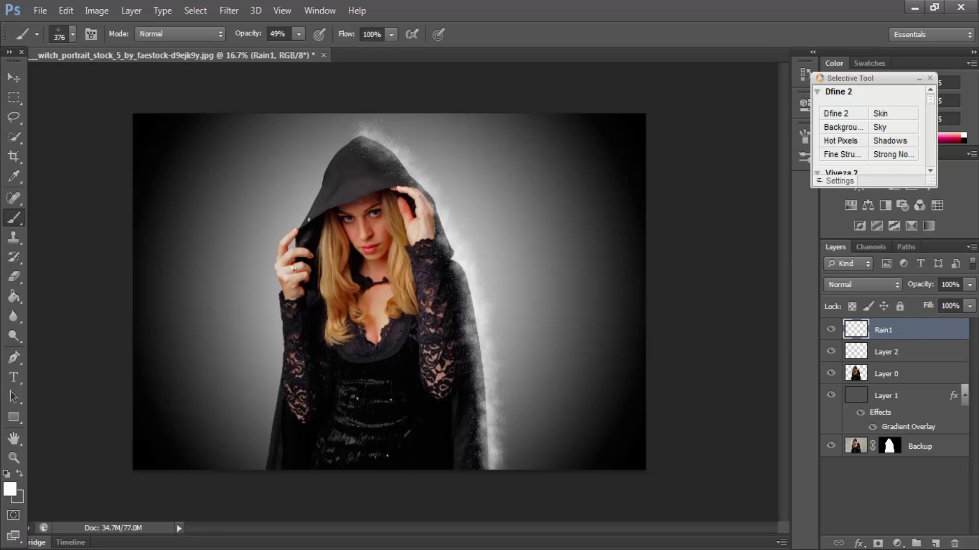
# - Switch the Brush tool to the 966 splash tip for the Rain1 layer
pyautogui.rightClick(24, 218)
pyautogui.click(56, 219)
pyautogui.rightClick(136, 108)
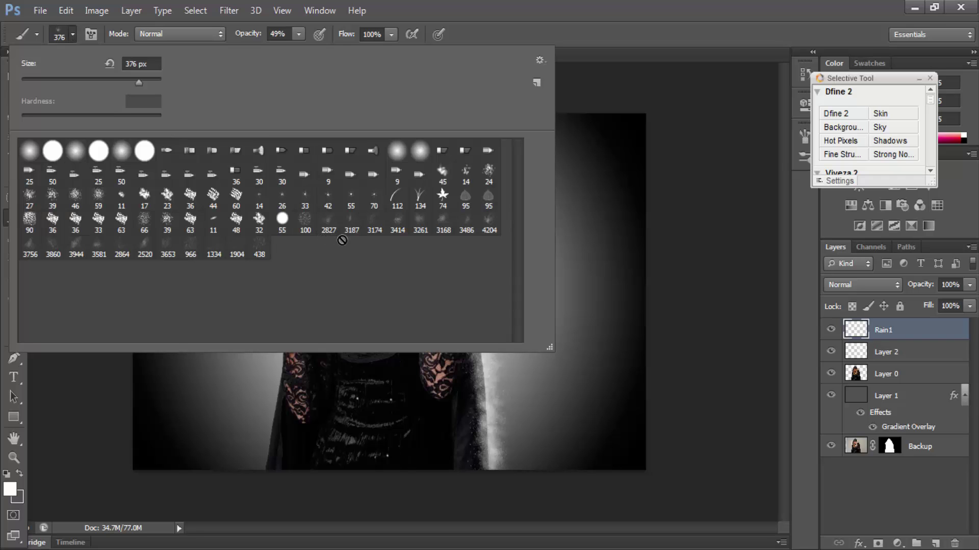
pyautogui.click(191, 250)
pyautogui.press('Return')
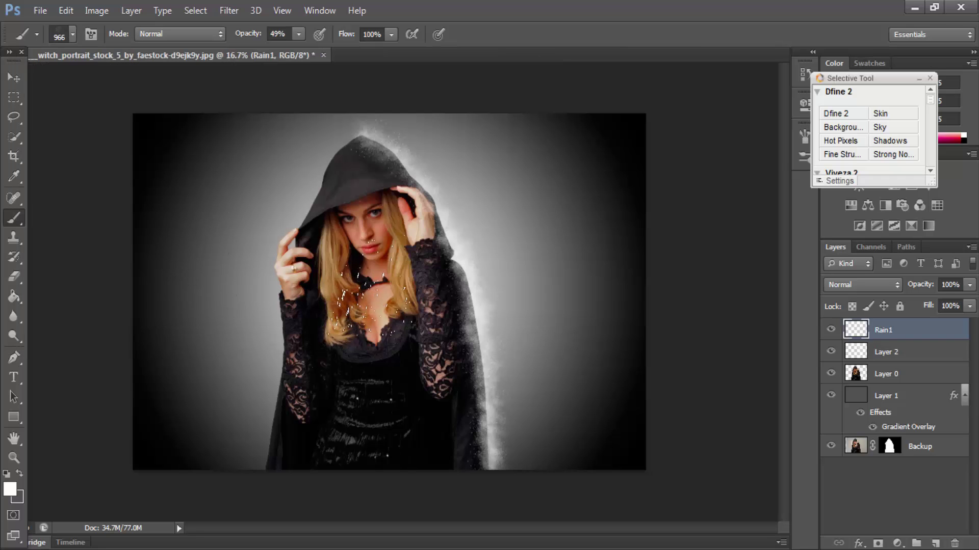
# - Paint rain on the Rain1 layer with the brush at 5000 px and stretch it to 116.30% width and 102.12% height, covering the canvas
pyautogui.press(']')
pyautogui.moveTo(357, 286)
pyautogui.mouseDown()
pyautogui.moveTo(367, 275)
pyautogui.moveTo(357, 265)
pyautogui.moveTo(387, 250)
pyautogui.moveTo(408, 260)
pyautogui.moveTo(194, 280)
pyautogui.mouseUp()
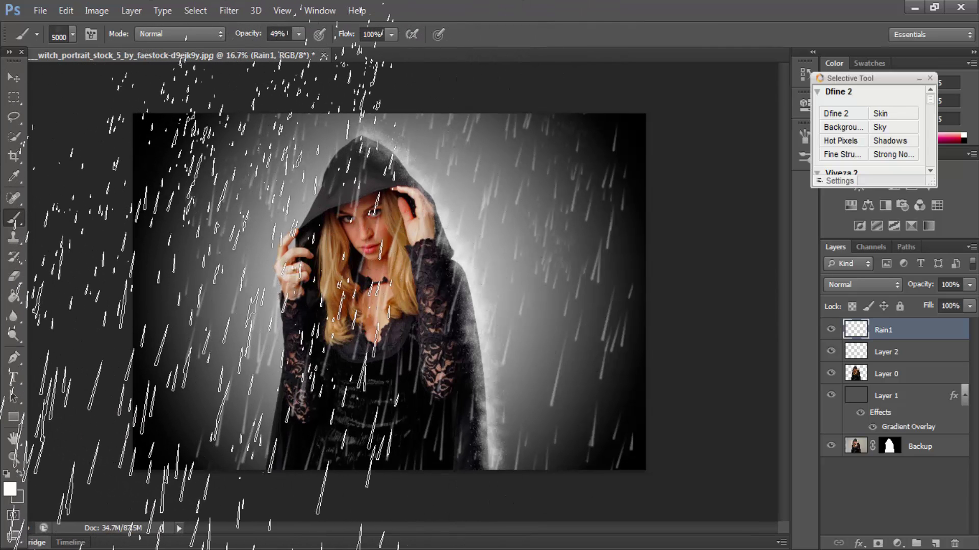
pyautogui.hotkey('ctrl', 't')
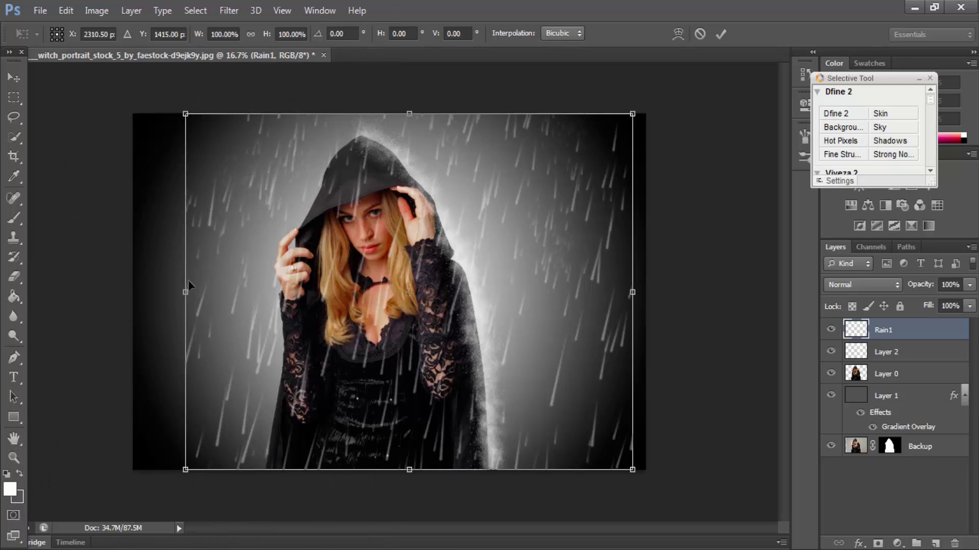
pyautogui.moveTo(182, 290); pyautogui.dragTo(124, 293)
pyautogui.moveTo(632, 292); pyautogui.dragTo(645, 292)
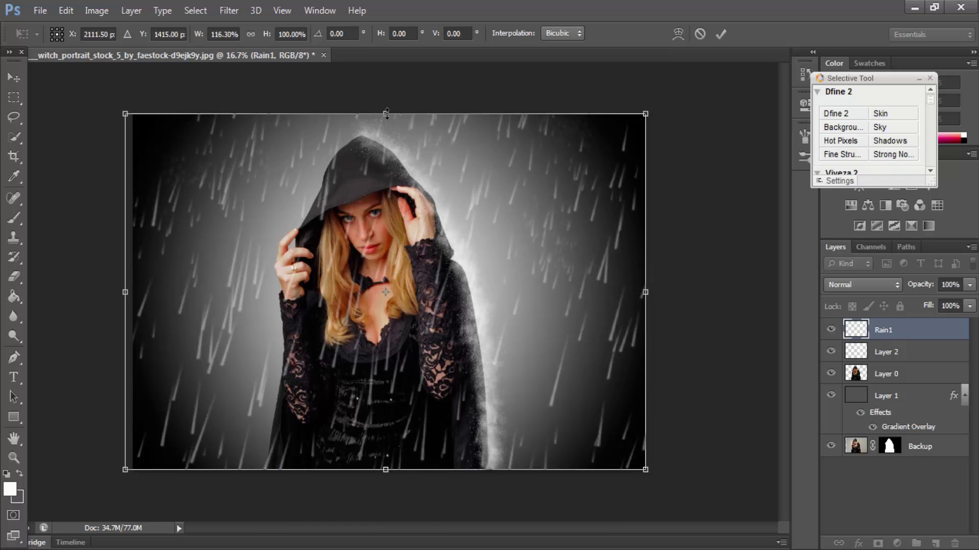
pyautogui.moveTo(386, 107); pyautogui.dragTo(386, 100)
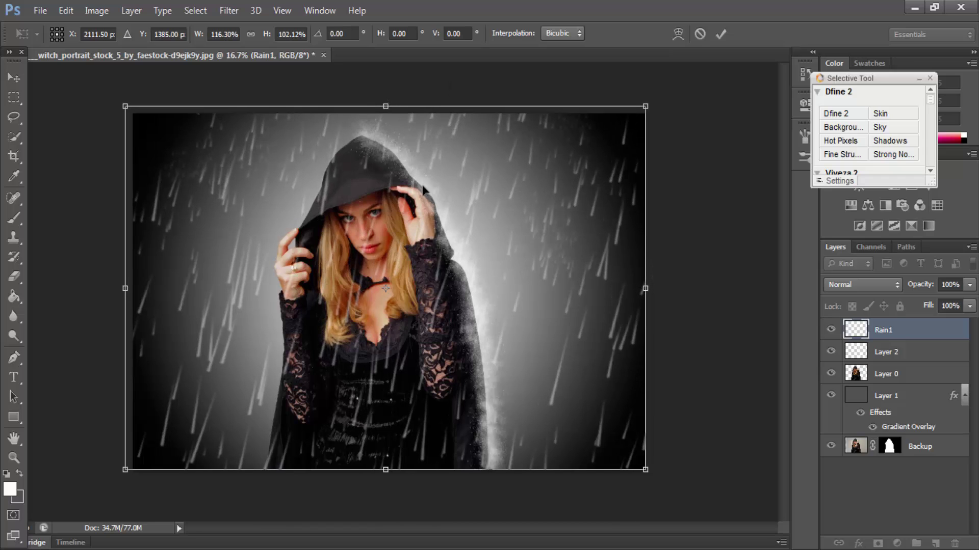
pyautogui.click(18, 79)
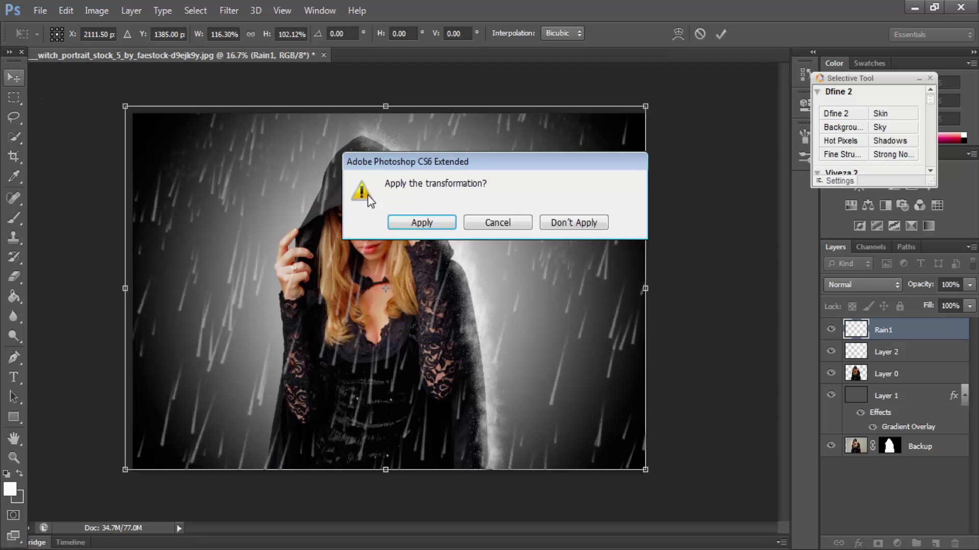
pyautogui.click(413, 223)
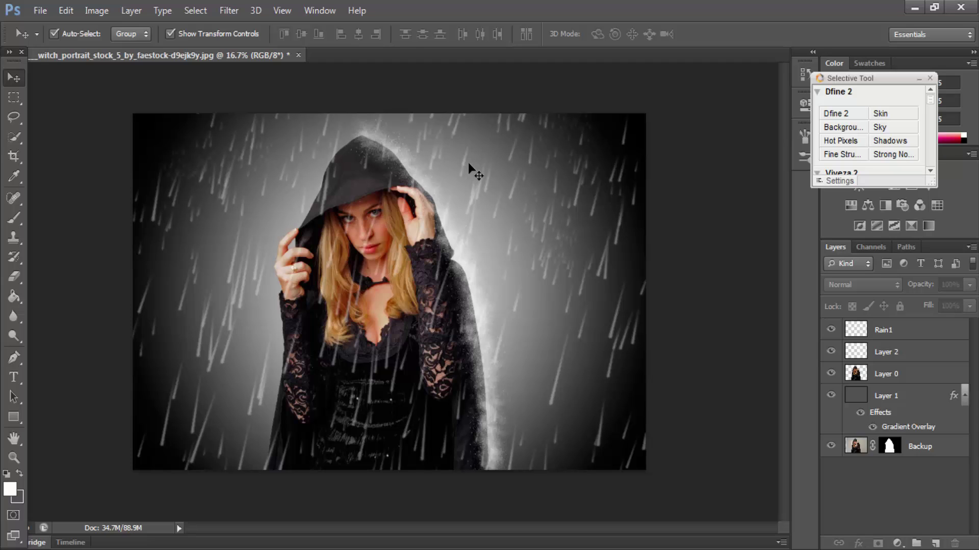
# - Apply a Motion Blur to the Rain1 layer with an angle of 65° and a distance of 113 pixels
pyautogui.click(201, 9)
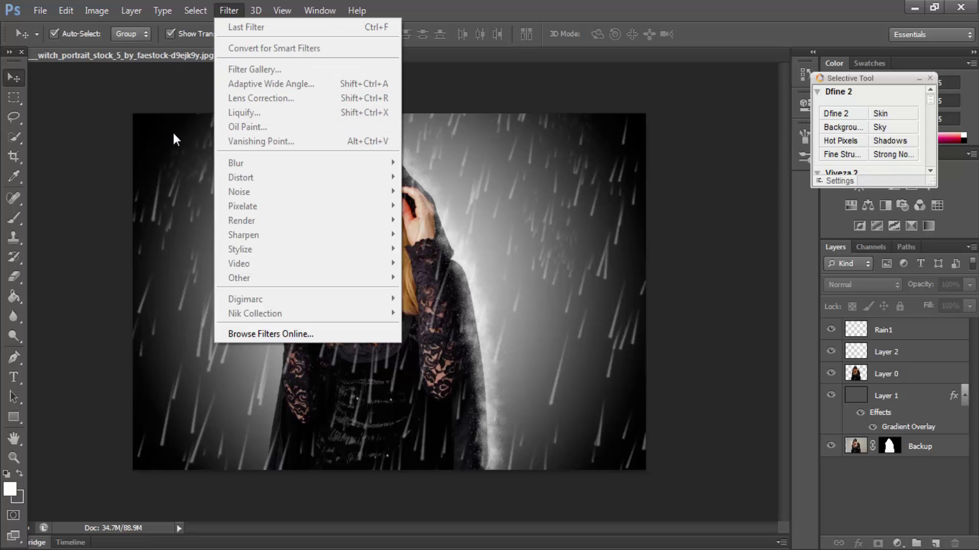
pyautogui.click(177, 134)
pyautogui.click(888, 335)
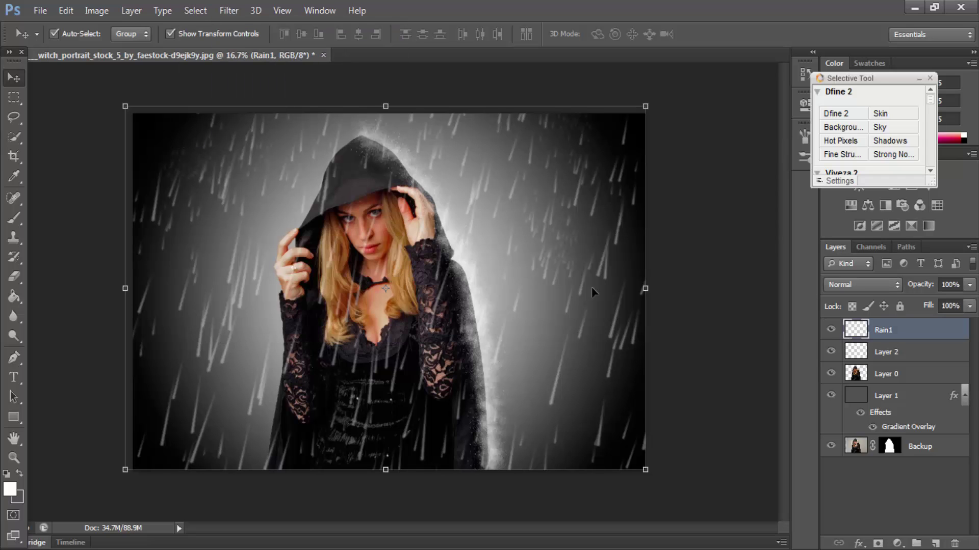
pyautogui.click(224, 11)
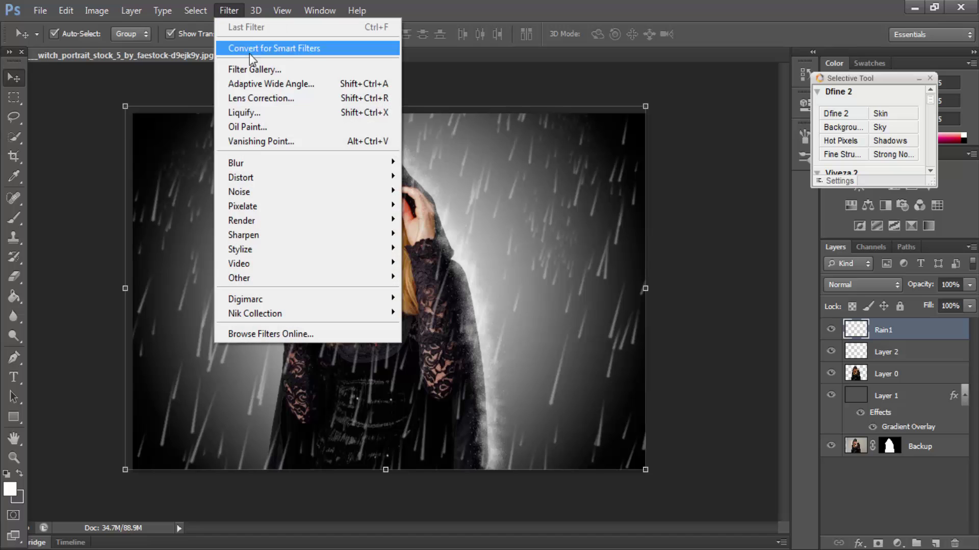
pyautogui.moveTo(290, 162)
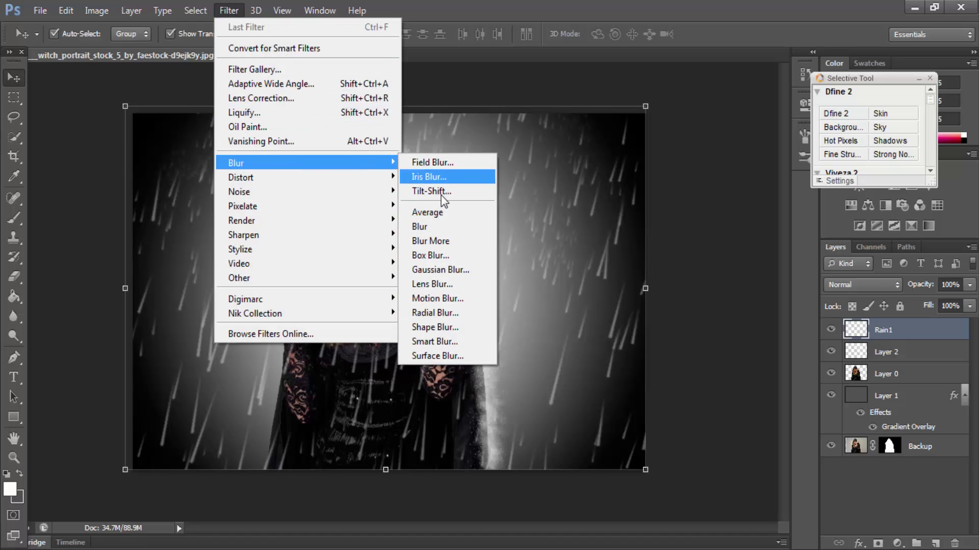
pyautogui.click(455, 302)
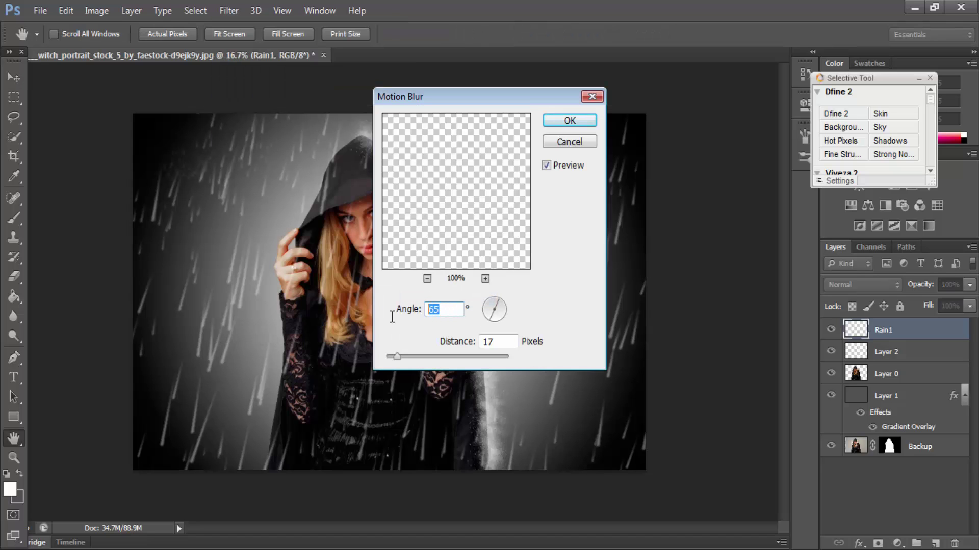
pyautogui.press('Tab')
pyautogui.write('113')
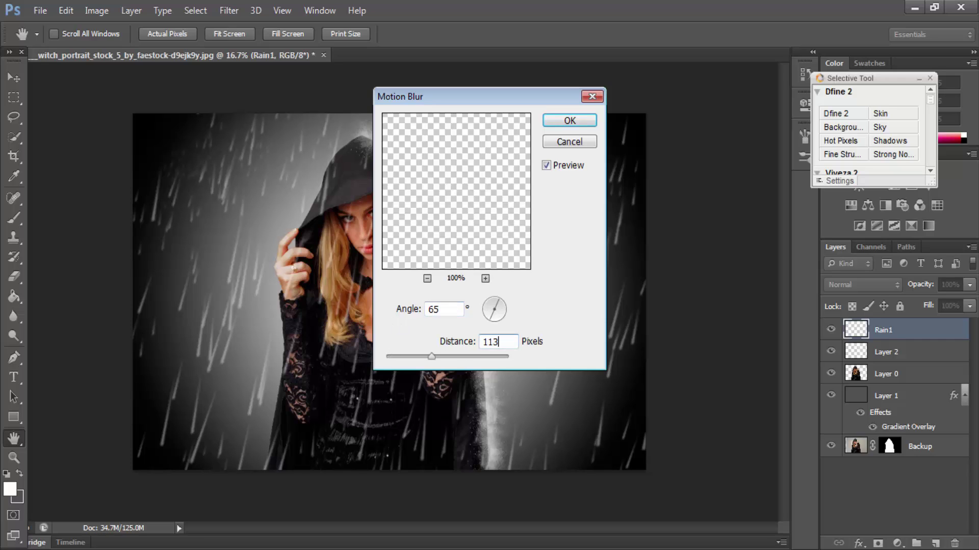
pyautogui.click(588, 123)
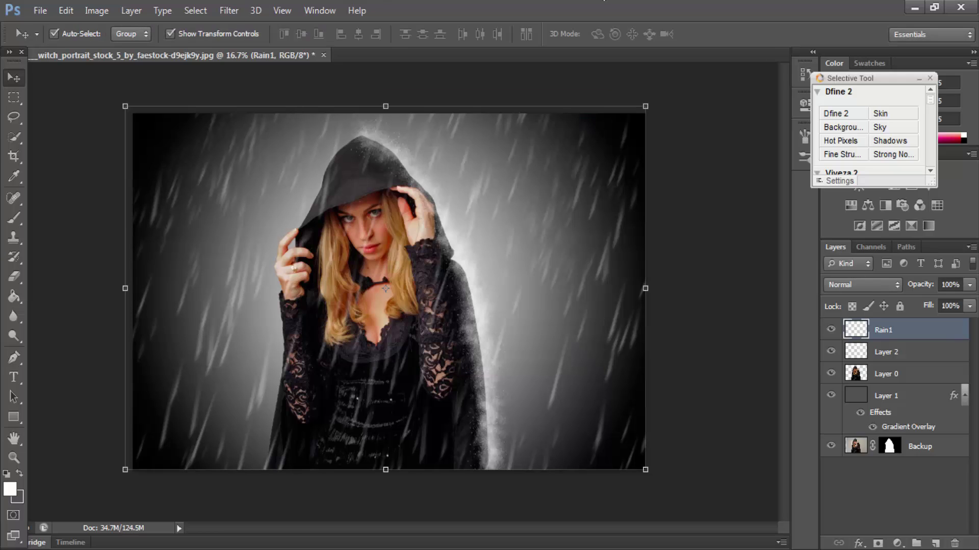
# - Lower the Rain1 layer's opacity to 76% and fine-tune it slightly upward
pyautogui.click(968, 287)
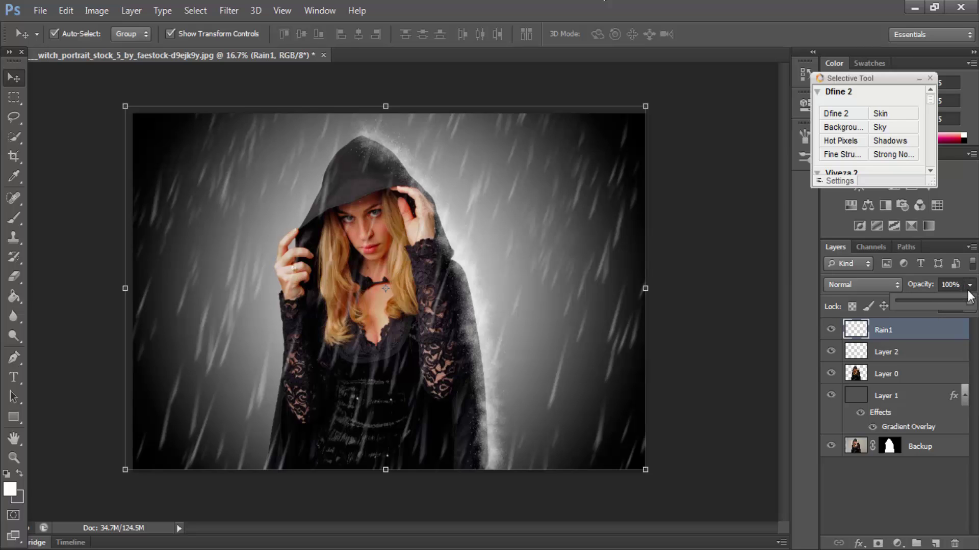
pyautogui.click(920, 302)
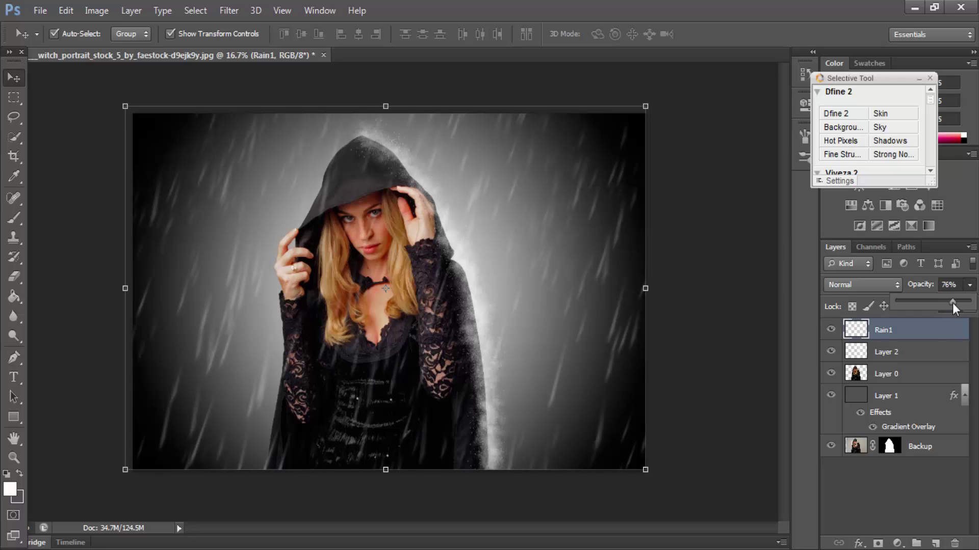
pyautogui.click(732, 29)
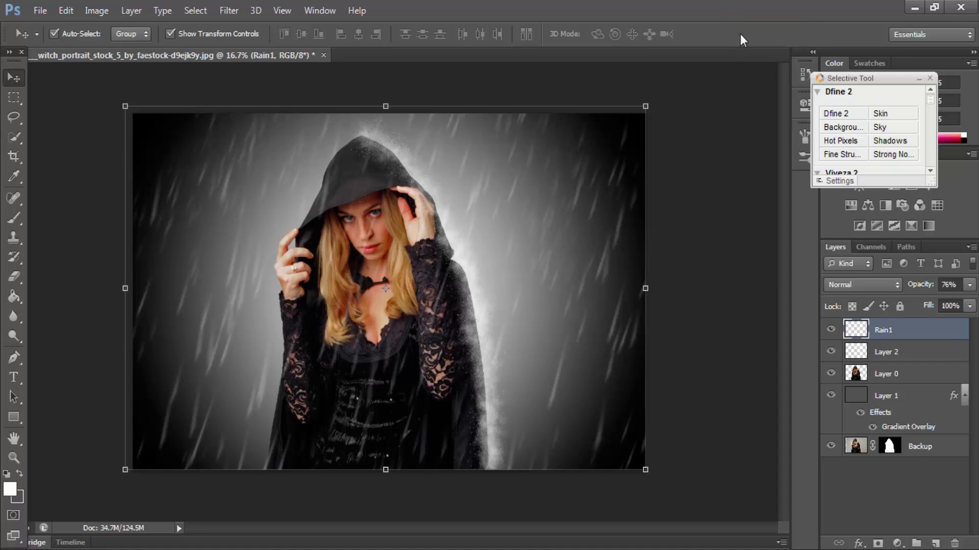
pyautogui.click(969, 285)
pyautogui.moveTo(956, 301)
pyautogui.mouseDown()
pyautogui.moveTo(973, 301)
pyautogui.moveTo(959, 301)
pyautogui.mouseUp()
pyautogui.click(717, 2)
# - Add a new layer above Rain1 and rename it as Rain2
pyautogui.click(936, 544)
pyautogui.doubleClick(902, 330)
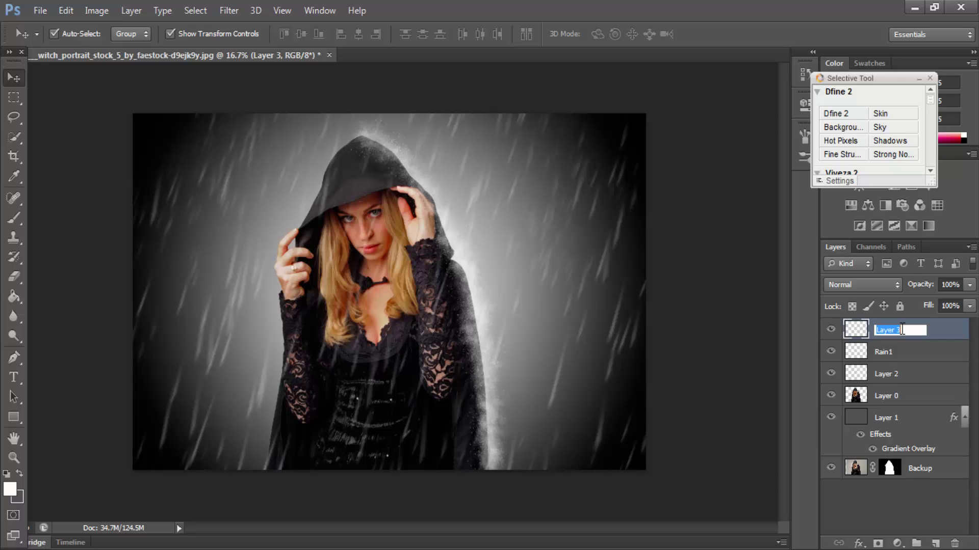
pyautogui.write('Rain2')
pyautogui.press('Return')
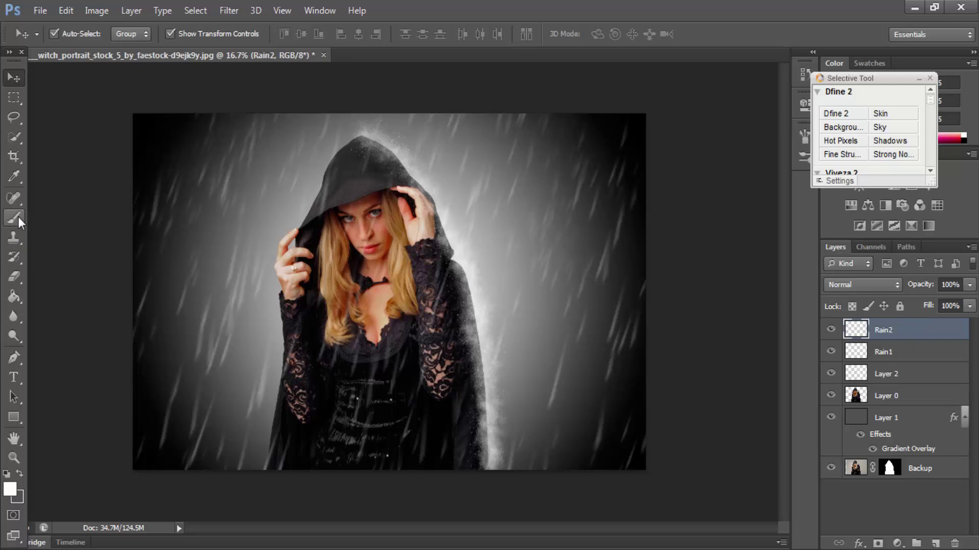
# - Switch to the Brush tool with the 438 rain tip and enlarge it to 1500 px for the Rain2 layer
pyautogui.moveTo(18, 216); pyautogui.dragTo(44, 219)
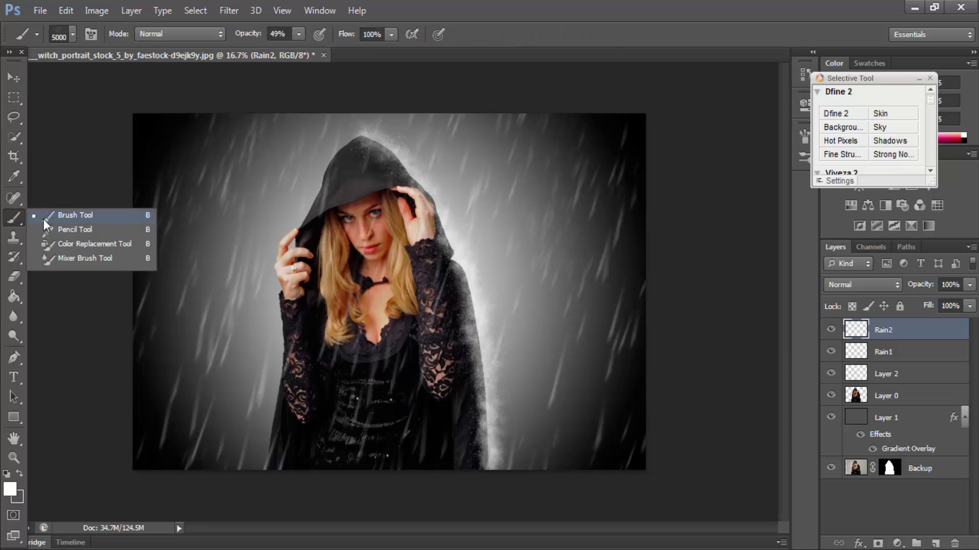
pyautogui.click(75, 32)
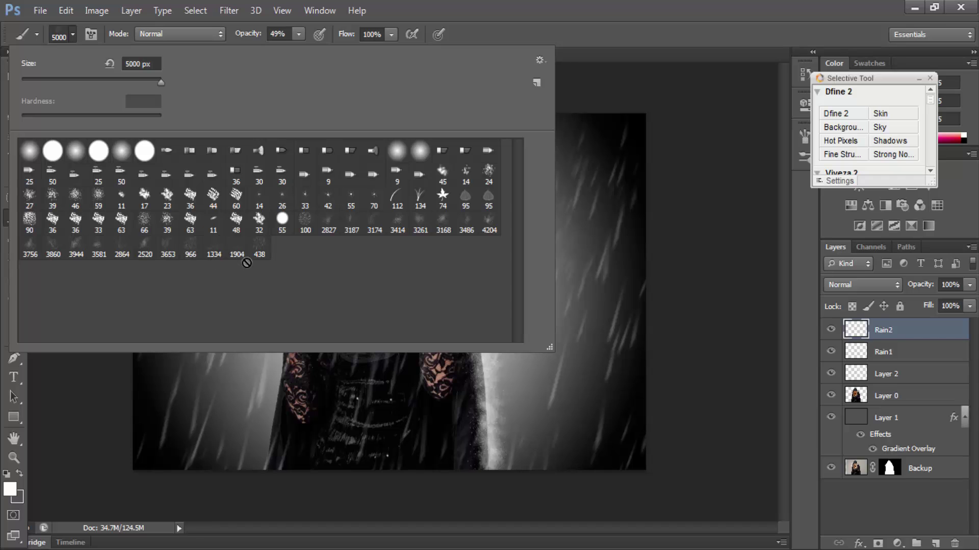
pyautogui.doubleClick(260, 255)
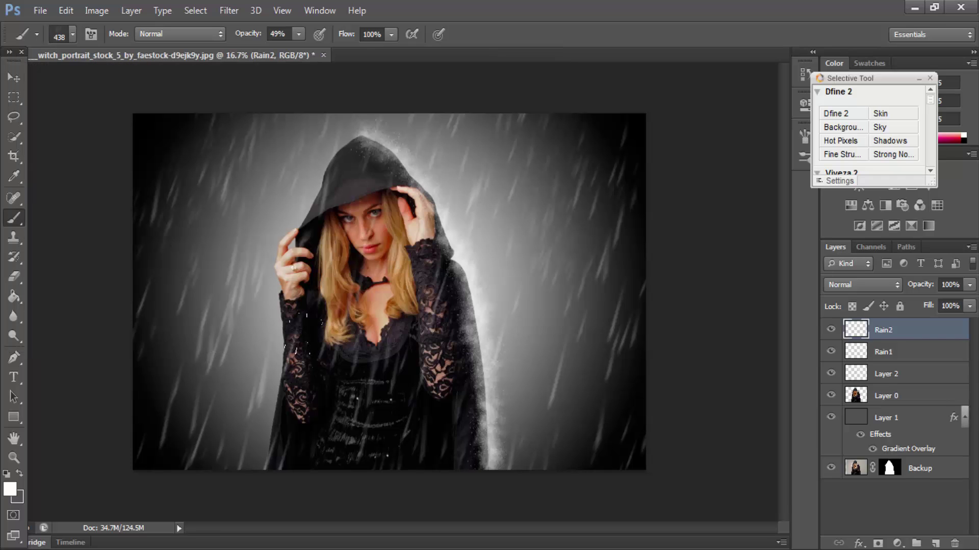
pyautogui.press(']')
pyautogui.press(']')
pyautogui.press(']')
pyautogui.press(']')
pyautogui.press(']')
pyautogui.press(']')
pyautogui.press(']')
pyautogui.press(']')
pyautogui.press(']')
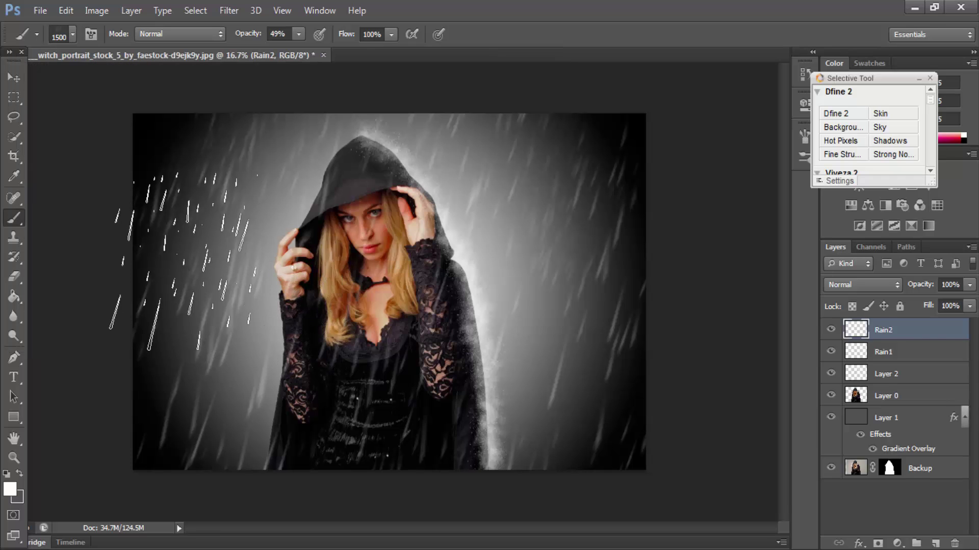
# - Paint rain streaks on both sides of the woman on the Rain2 layer with the brush at 1700 px
pyautogui.click(195, 335)
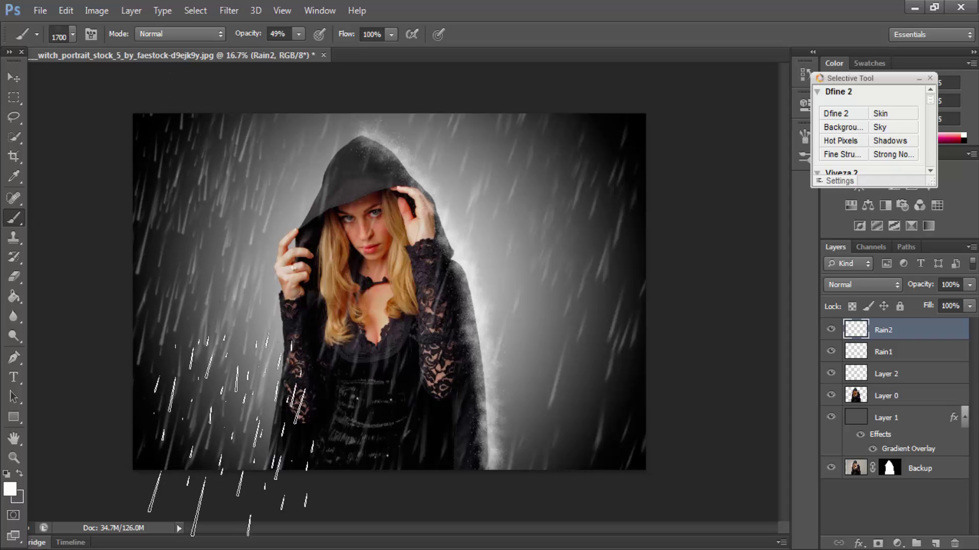
pyautogui.click(291, 199)
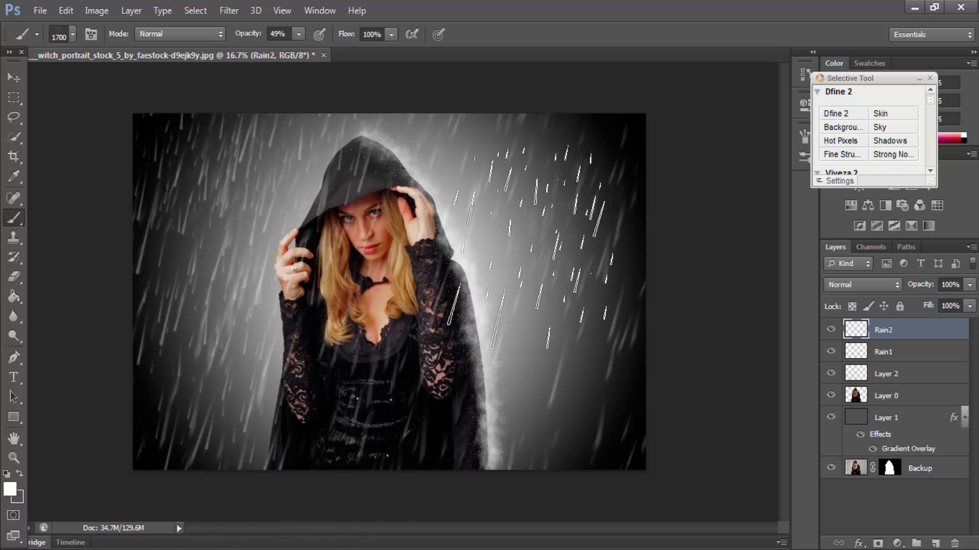
pyautogui.click(474, 181)
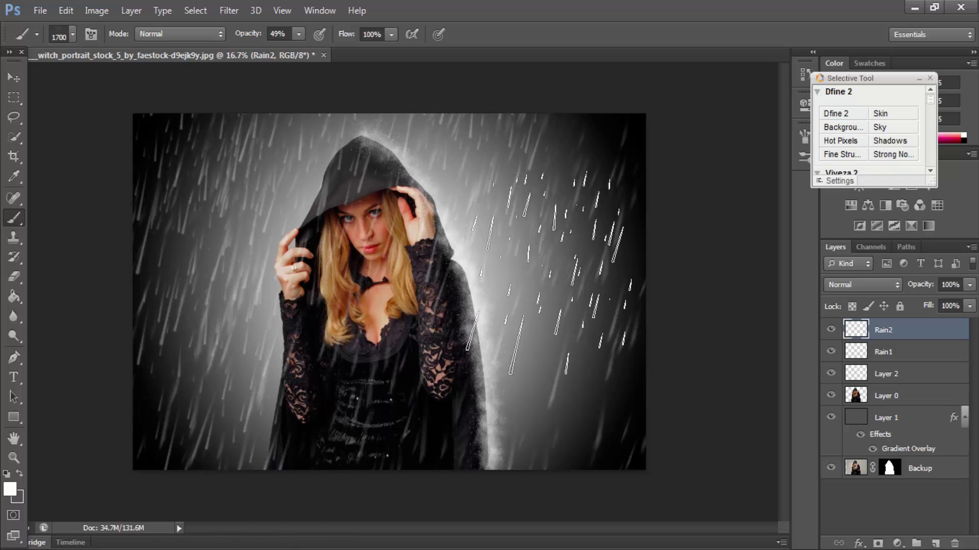
pyautogui.click(584, 209)
pyautogui.click(584, 209)
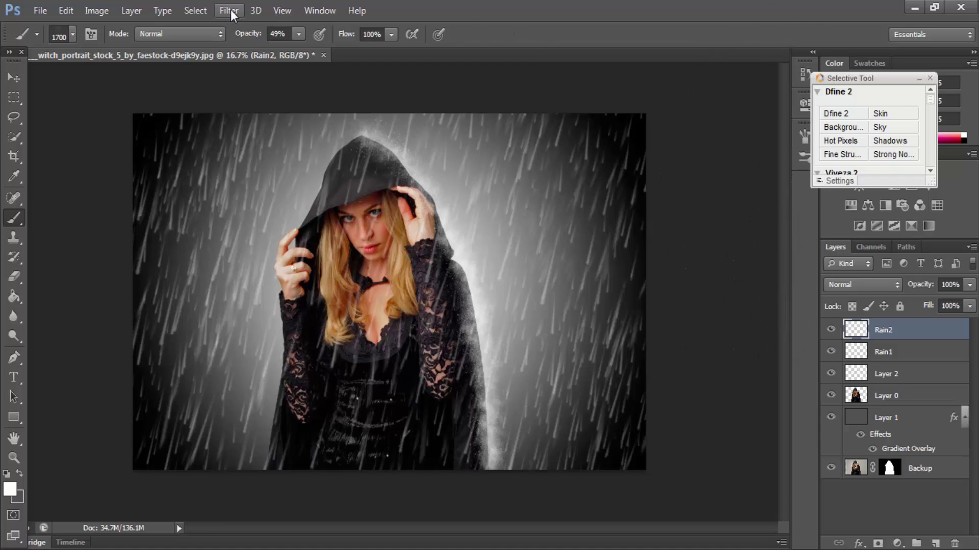
# - Apply a Motion Blur to the Rain2 layer with an angle of 65° and a distance of 113 pixels
pyautogui.click(211, 10)
pyautogui.moveTo(228, 10)
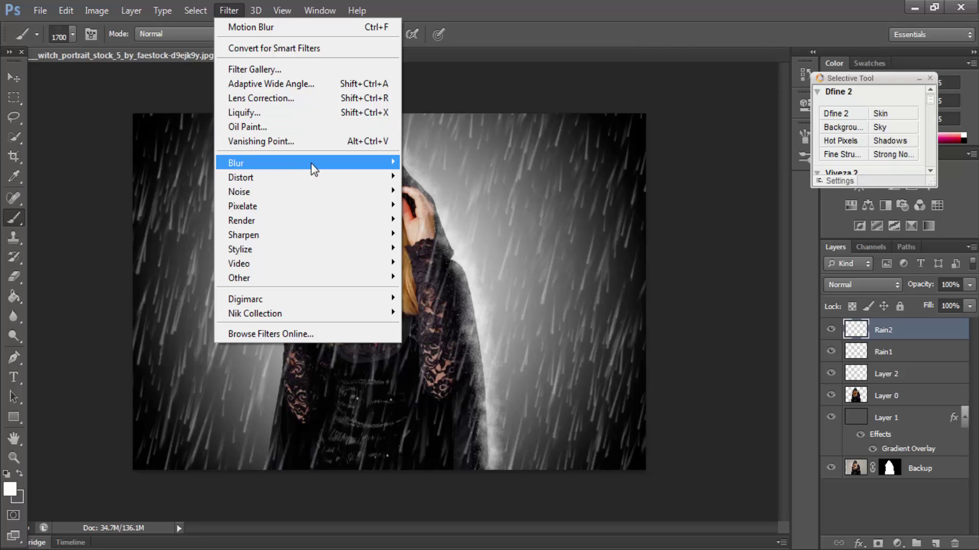
pyautogui.moveTo(311, 163)
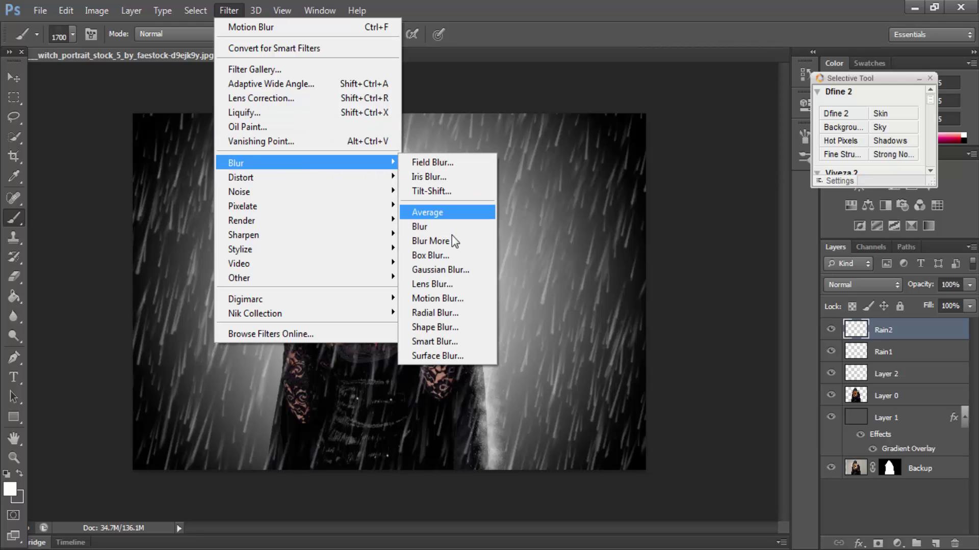
pyautogui.click(454, 298)
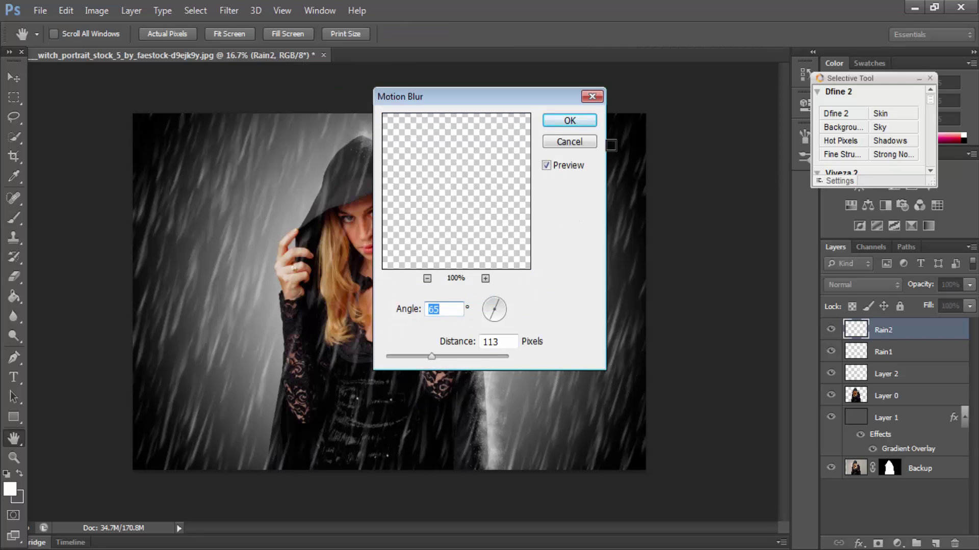
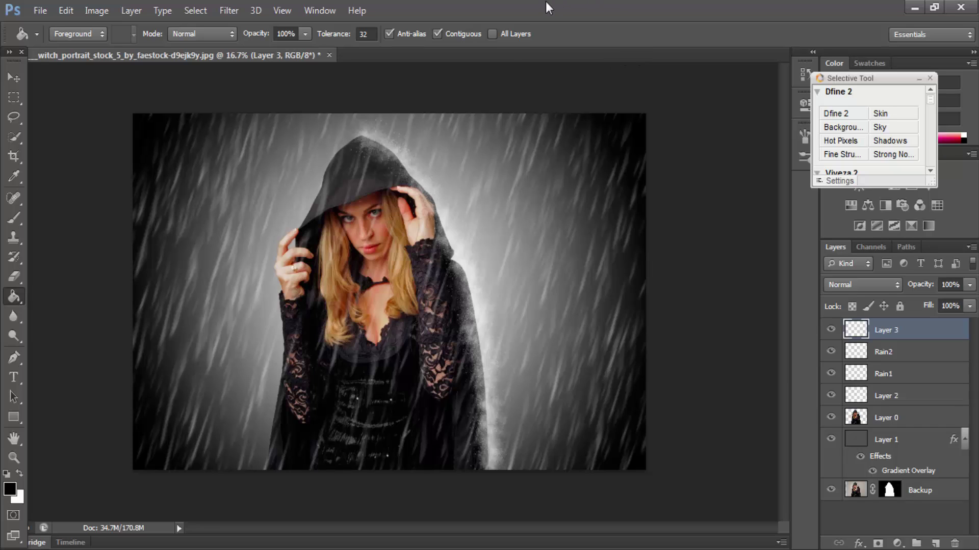
# - Fill Layer 3 with black and add Gaussian monochromatic noise to it with an amount of 181.23%
pyautogui.click(421, 279)
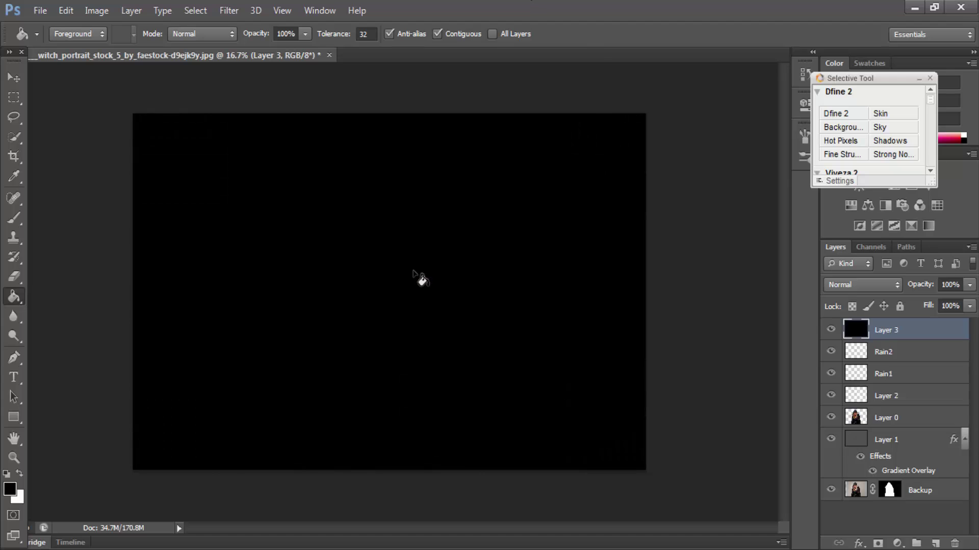
pyautogui.click(255, 11)
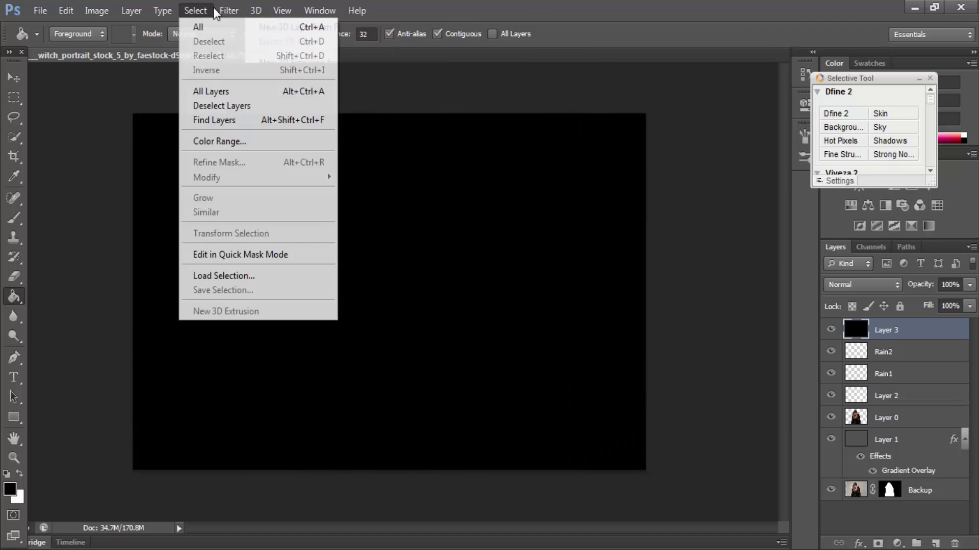
pyautogui.moveTo(229, 11)
pyautogui.moveTo(264, 193)
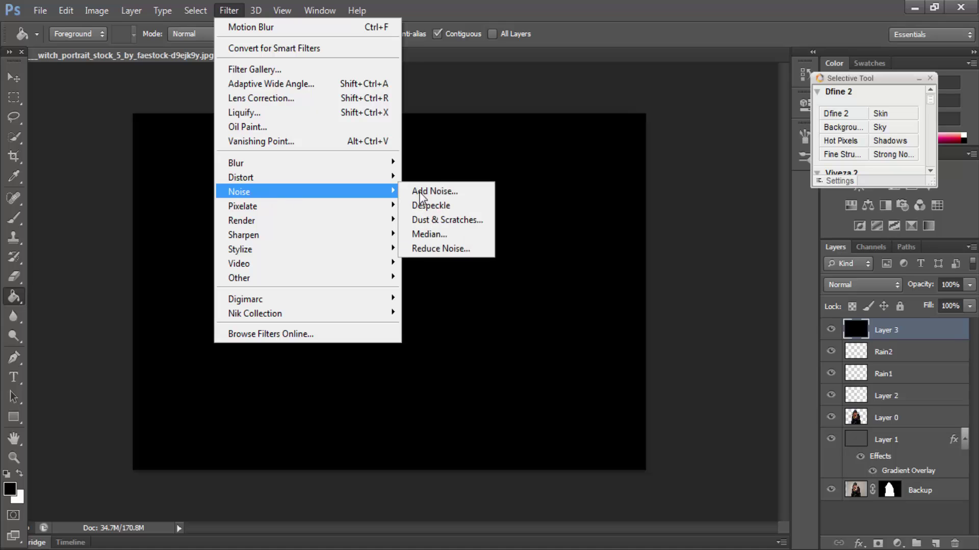
pyautogui.click(434, 191)
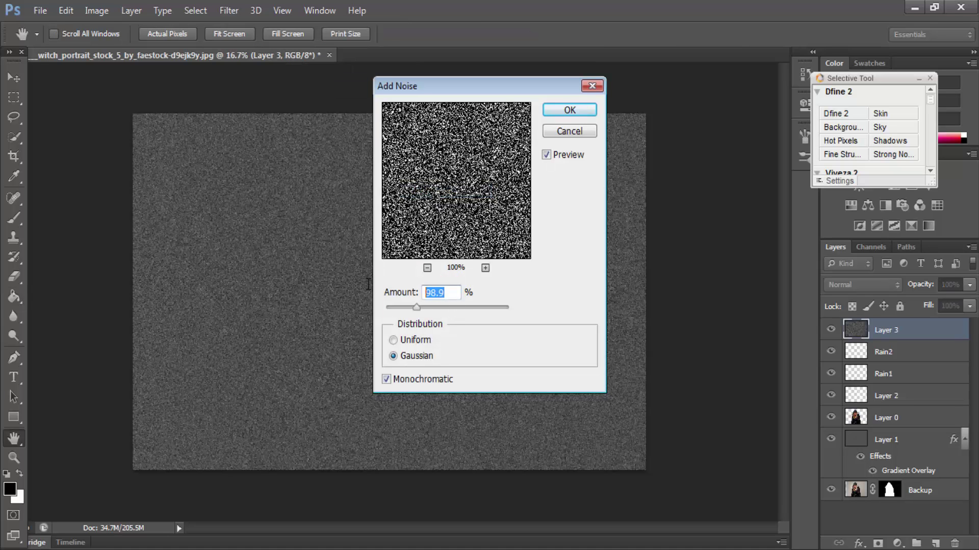
pyautogui.write('181')
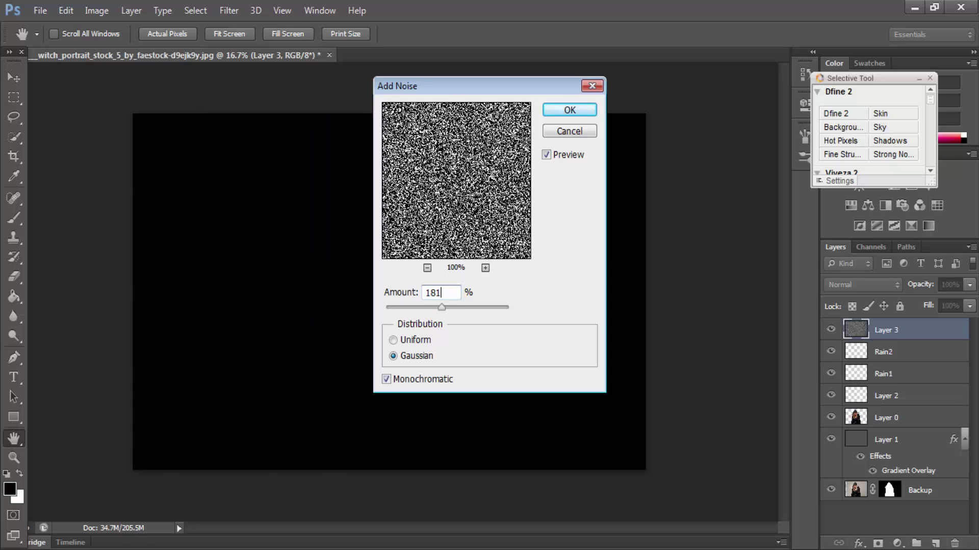
pyautogui.write('.23')
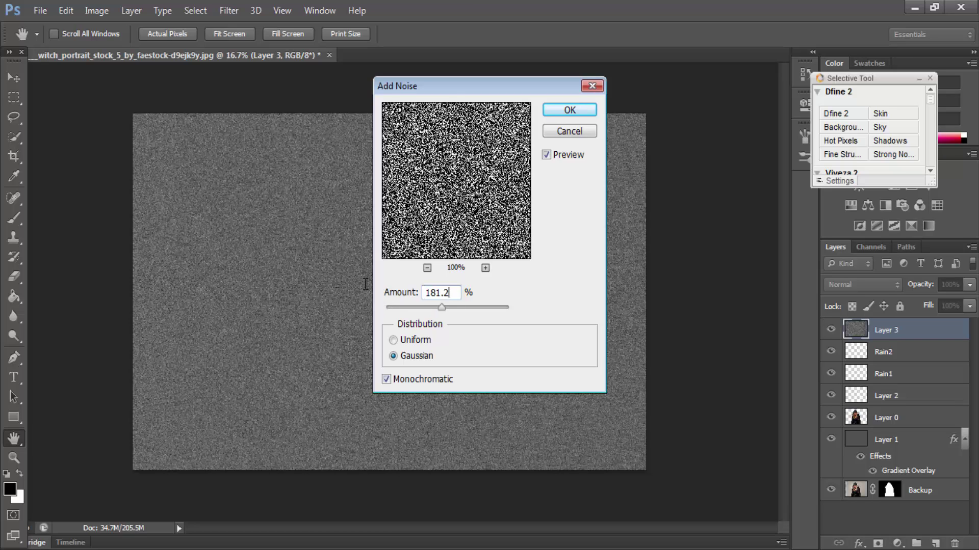
pyautogui.click(576, 107)
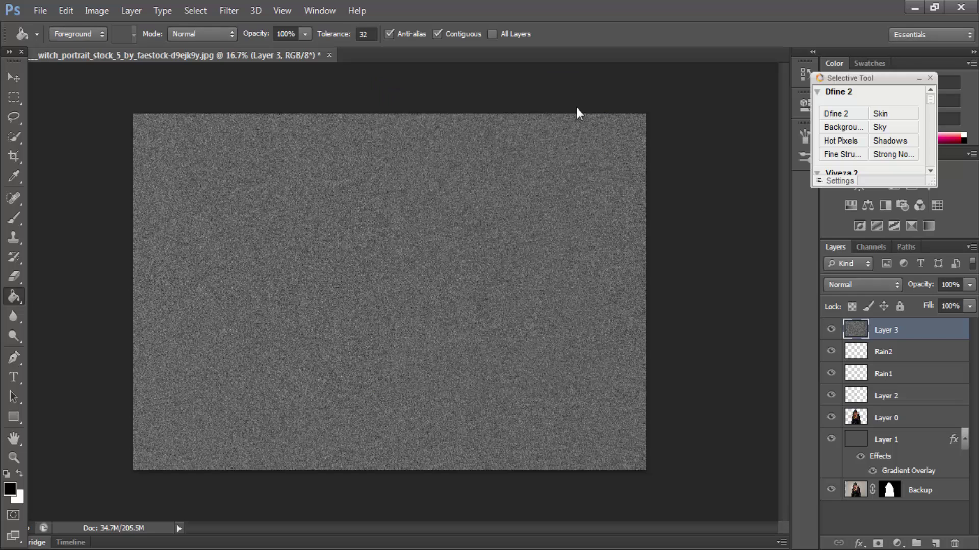
# - Apply a Motion Blur to the noise on Layer 3 with an angle of 65° and a distance of 1563 pixels
pyautogui.click(240, 6)
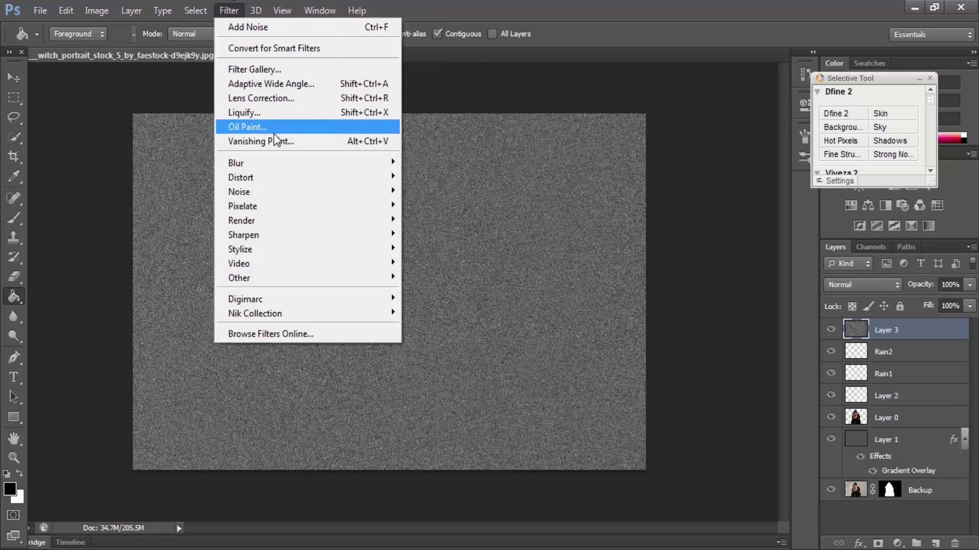
pyautogui.moveTo(298, 161)
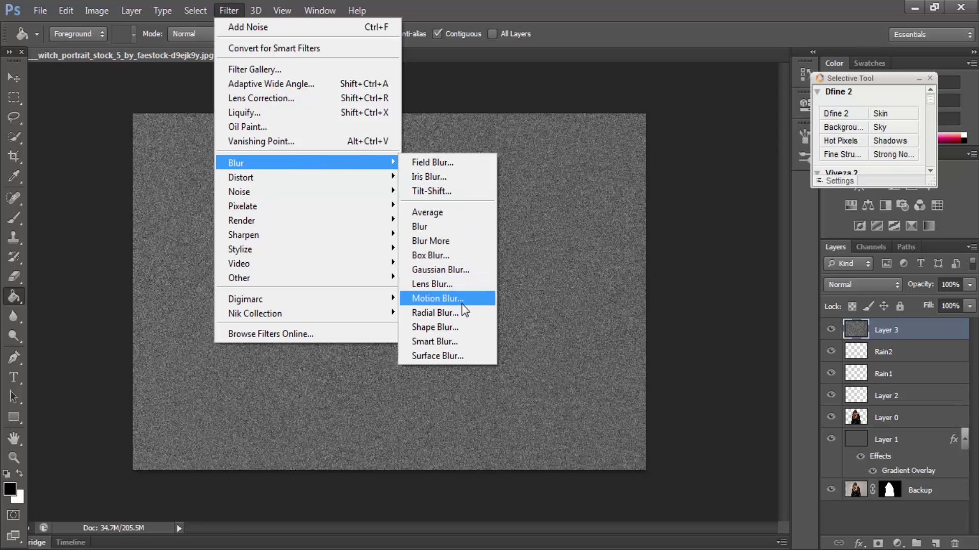
pyautogui.click(463, 304)
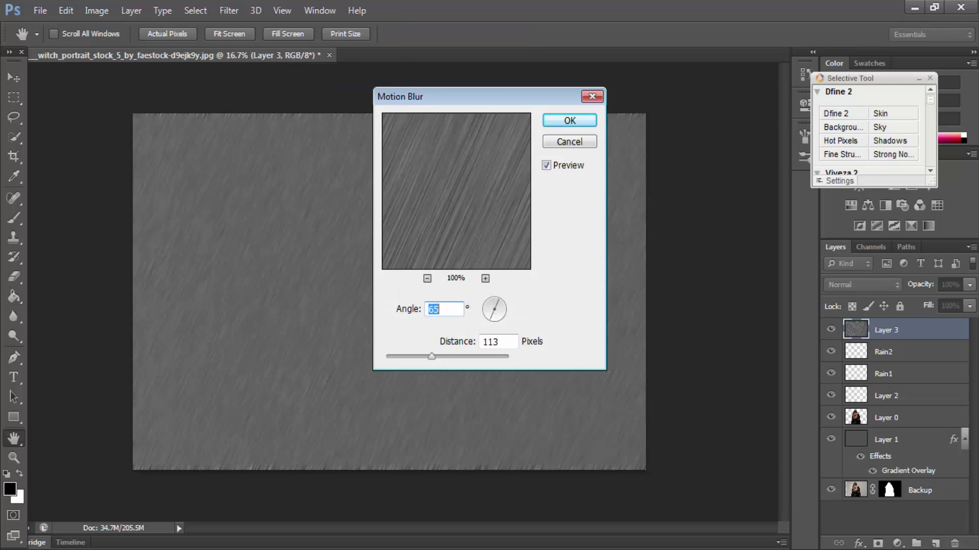
pyautogui.doubleClick(509, 347)
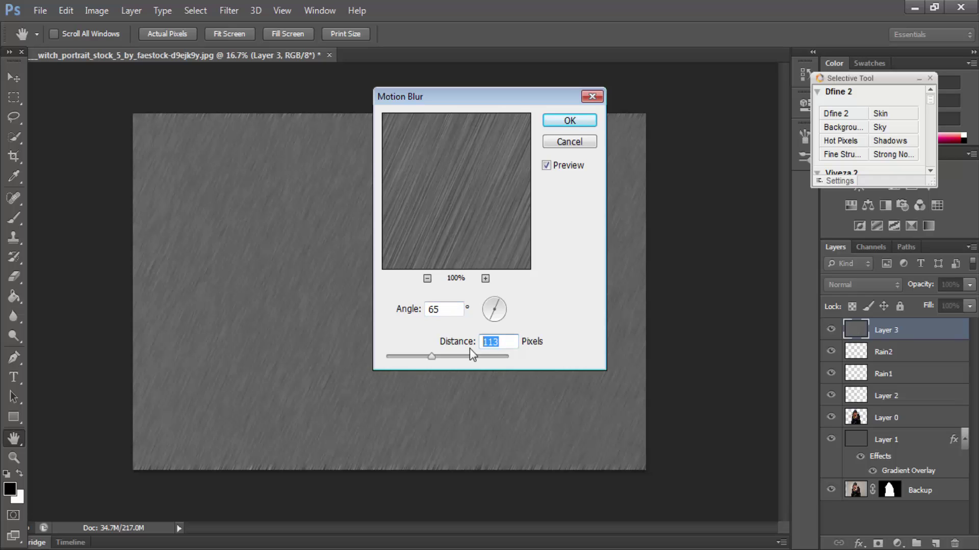
pyautogui.write('15')
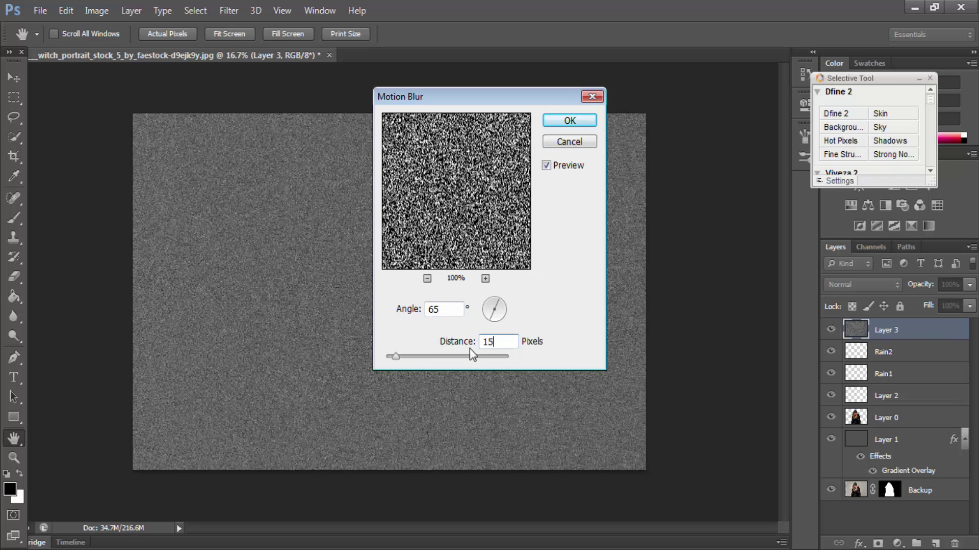
pyautogui.write('63')
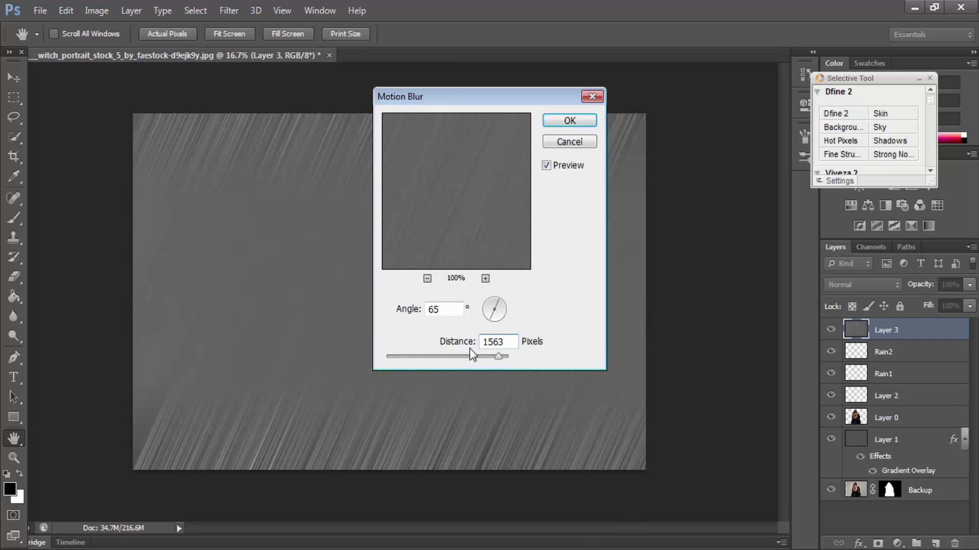
pyautogui.click(570, 123)
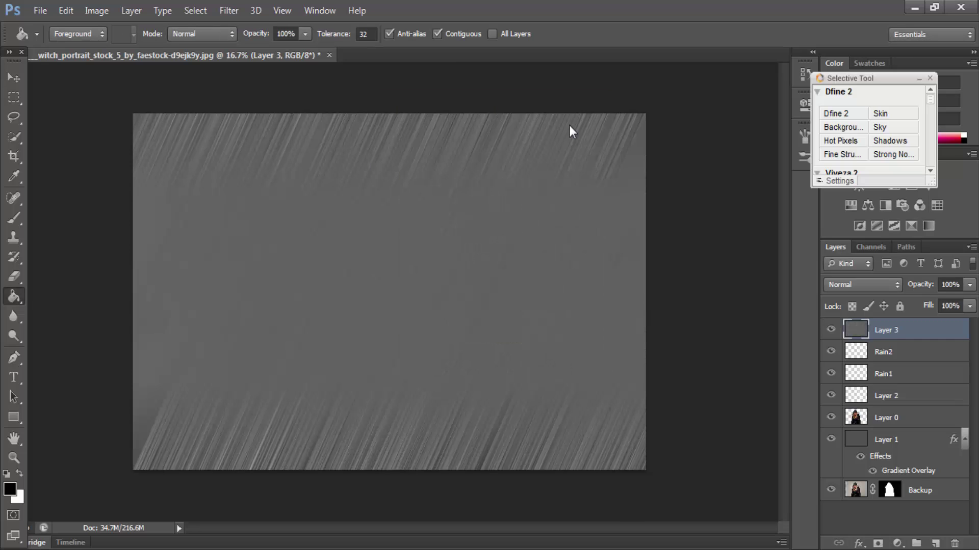
# - Reduce Layer 3's opacity to 48% and set its blend mode to Soft Light
pyautogui.click(877, 288)
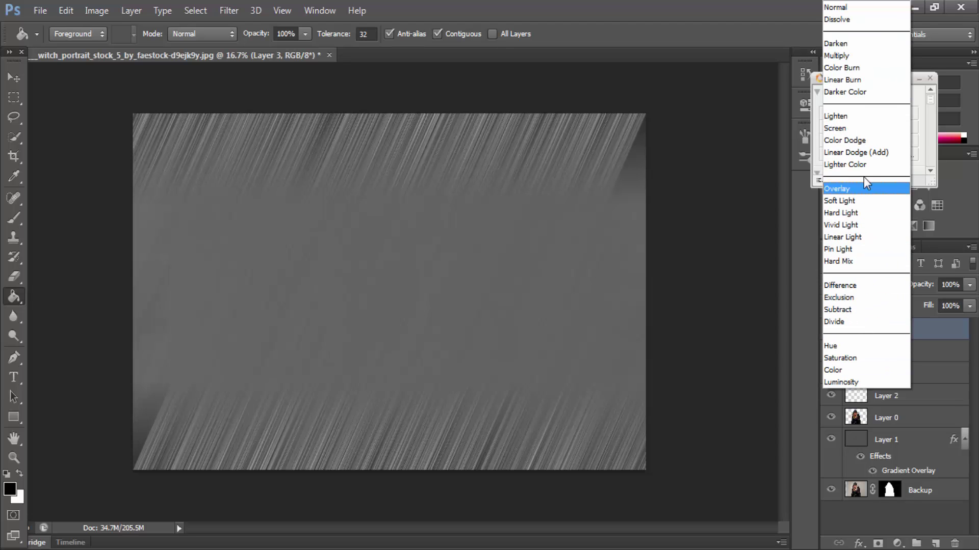
pyautogui.click(851, 130)
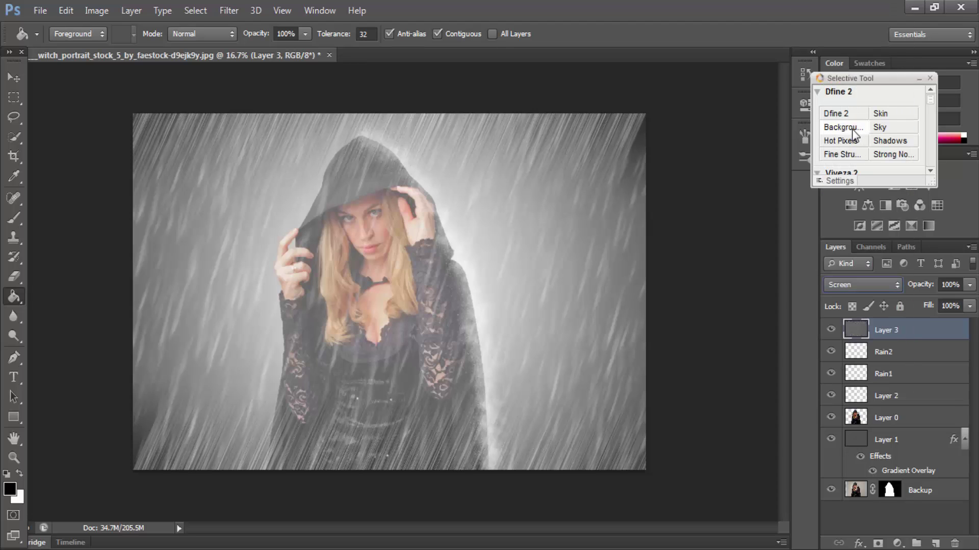
pyautogui.click(970, 285)
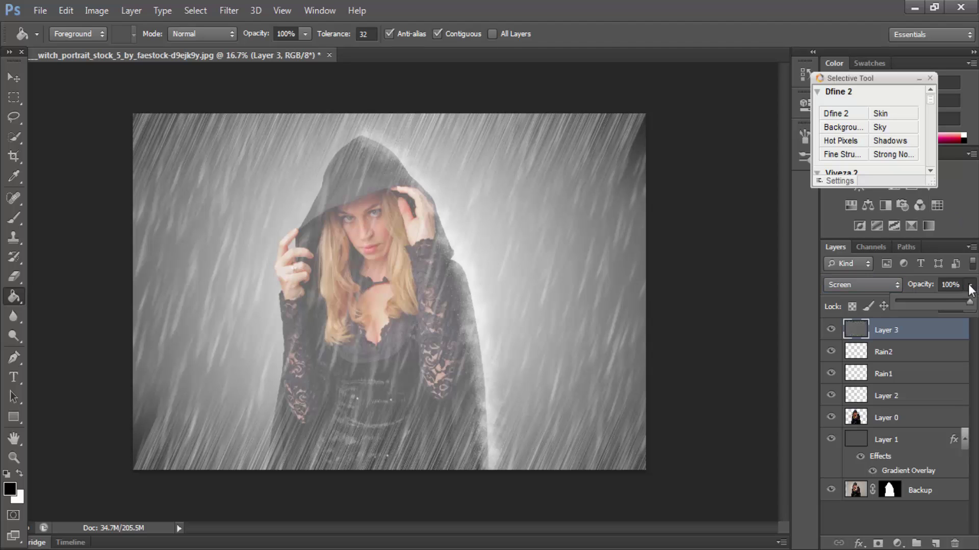
pyautogui.moveTo(942, 301); pyautogui.dragTo(932, 303)
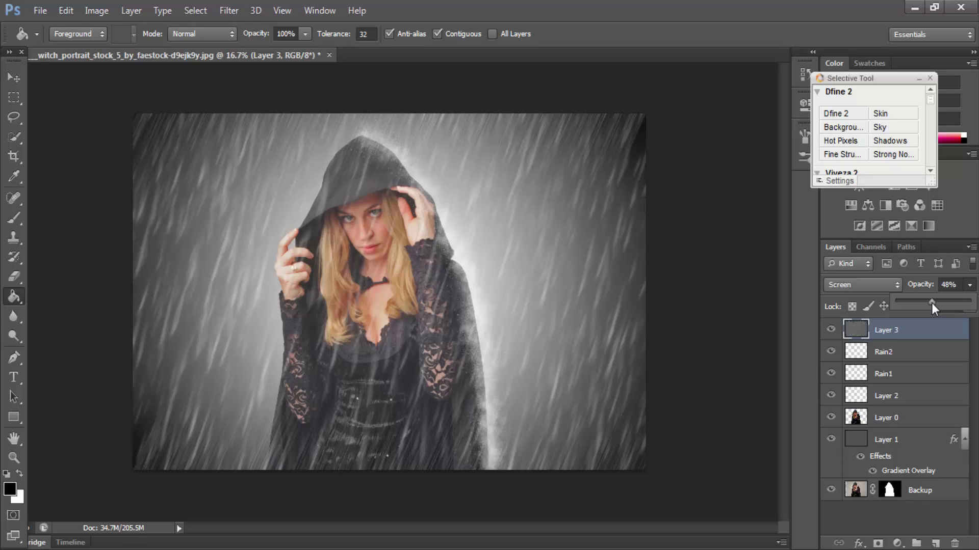
pyautogui.click(882, 288)
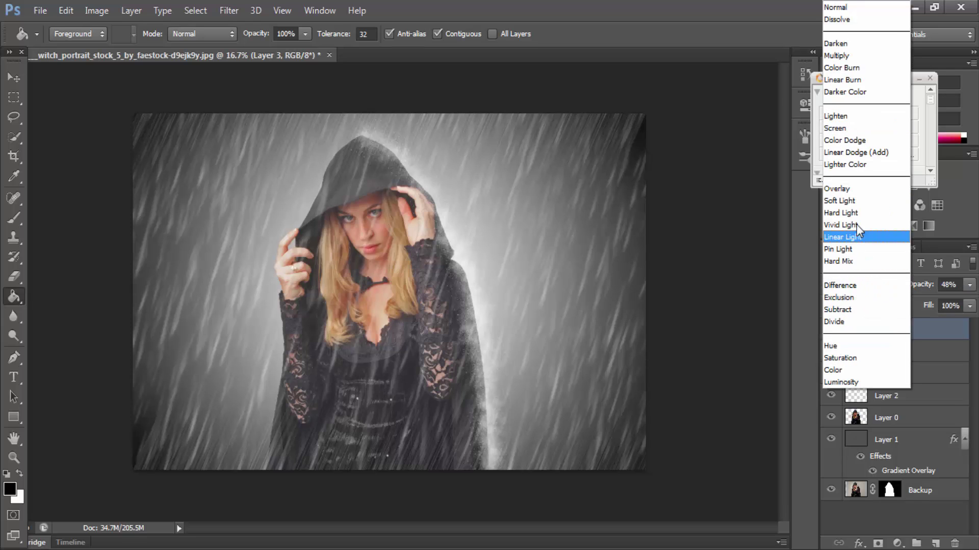
pyautogui.click(841, 200)
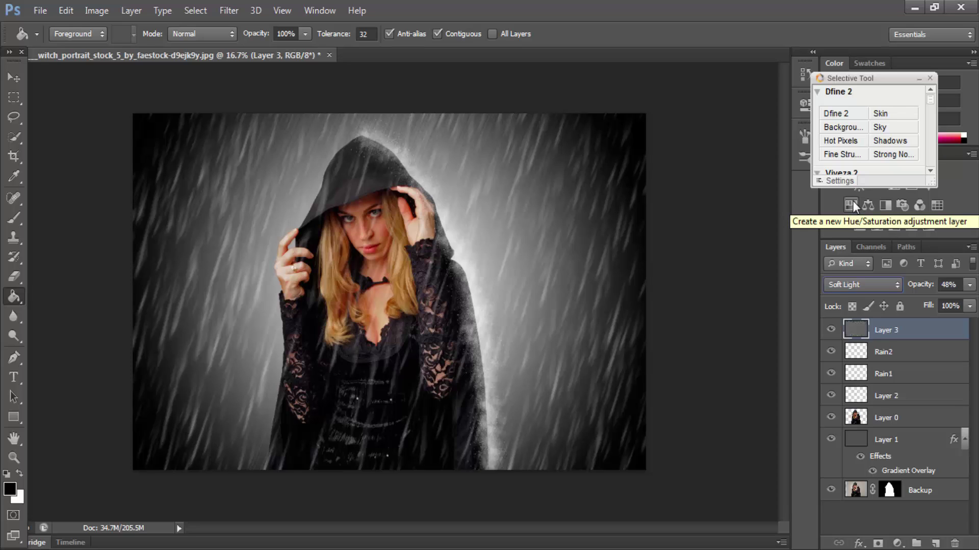
# - Split the black This Layer slider in Layer 3's Blend If options to a range of 0 / 255
pyautogui.rightClick(895, 333)
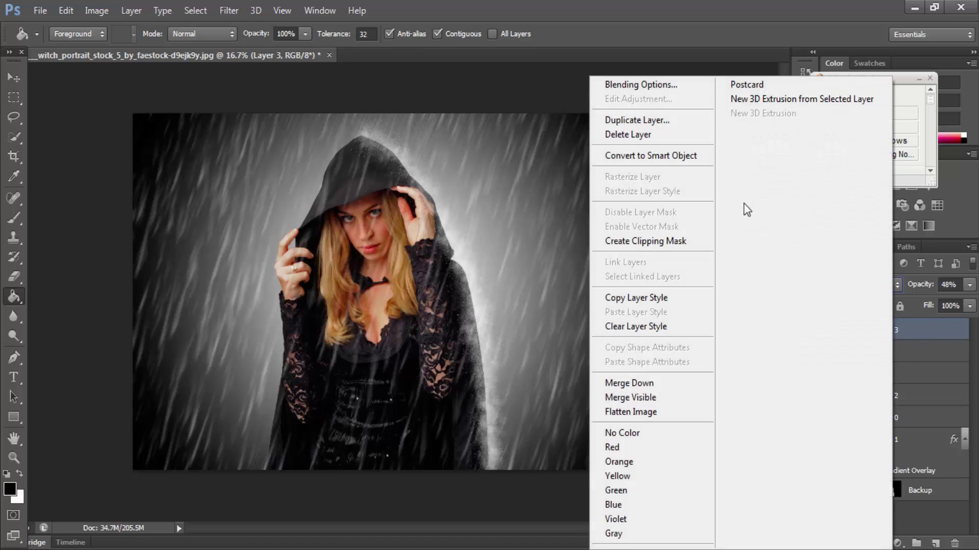
pyautogui.click(650, 86)
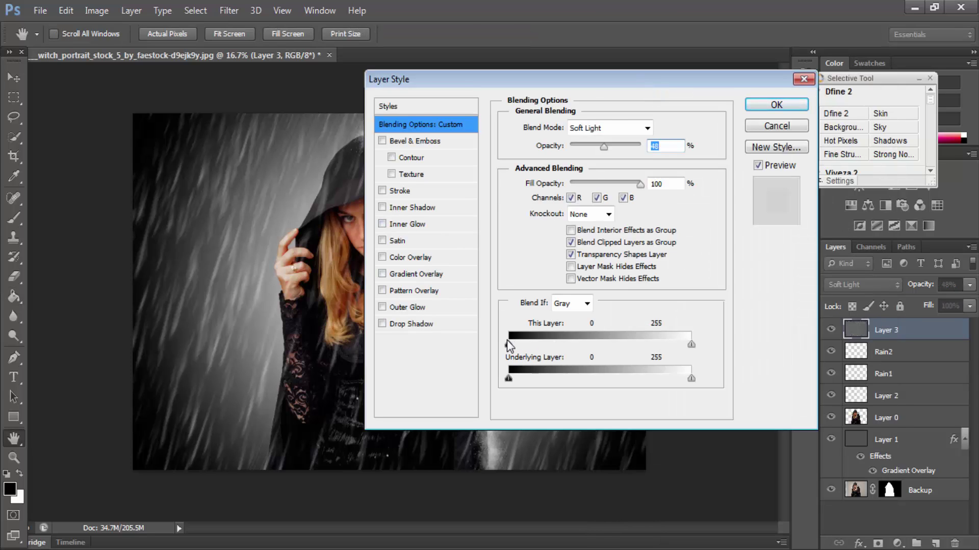
pyautogui.moveTo(507, 340); pyautogui.dragTo(709, 343)
pyautogui.press('alt')
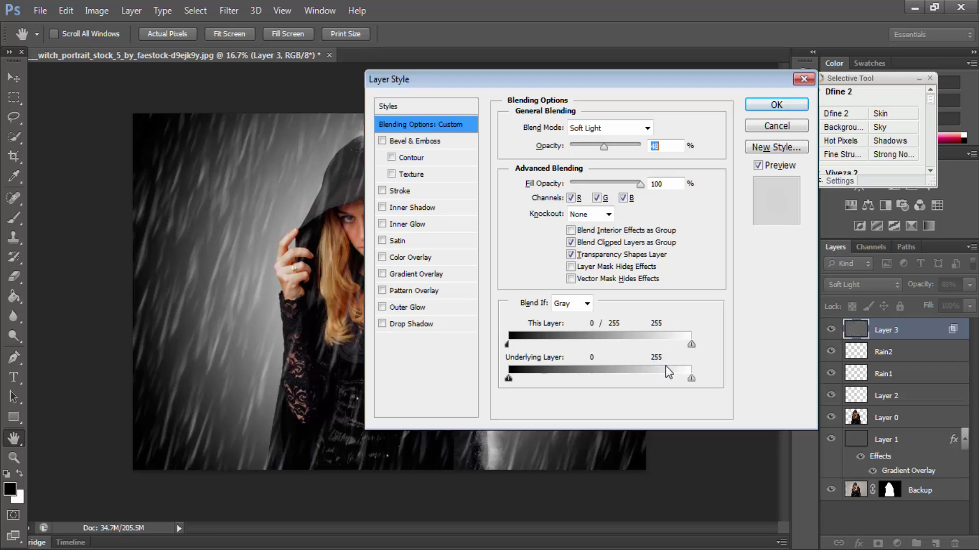
pyautogui.click(774, 106)
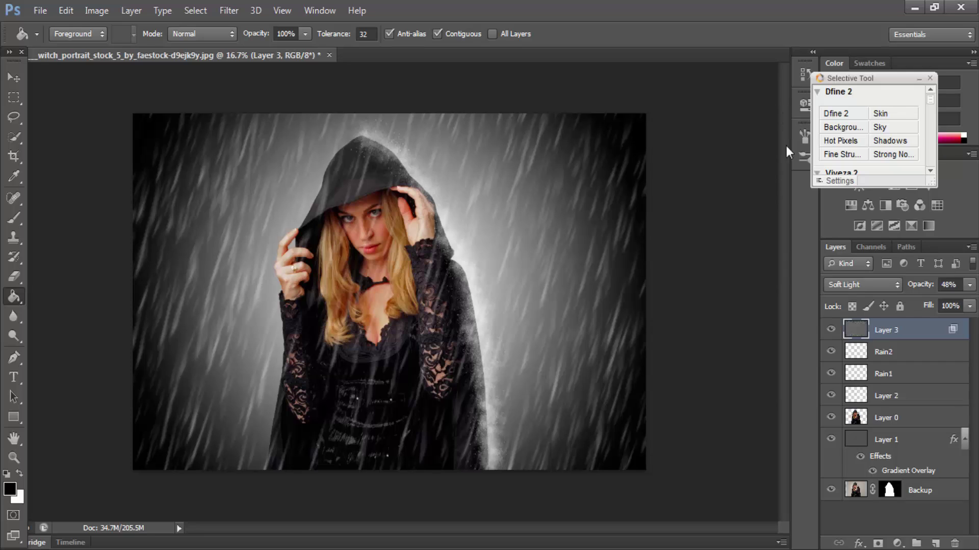
# - Add a black-filled layer above Layer 3 and apply Gaussian monochromatic noise of 98.9% to it
pyautogui.click(936, 543)
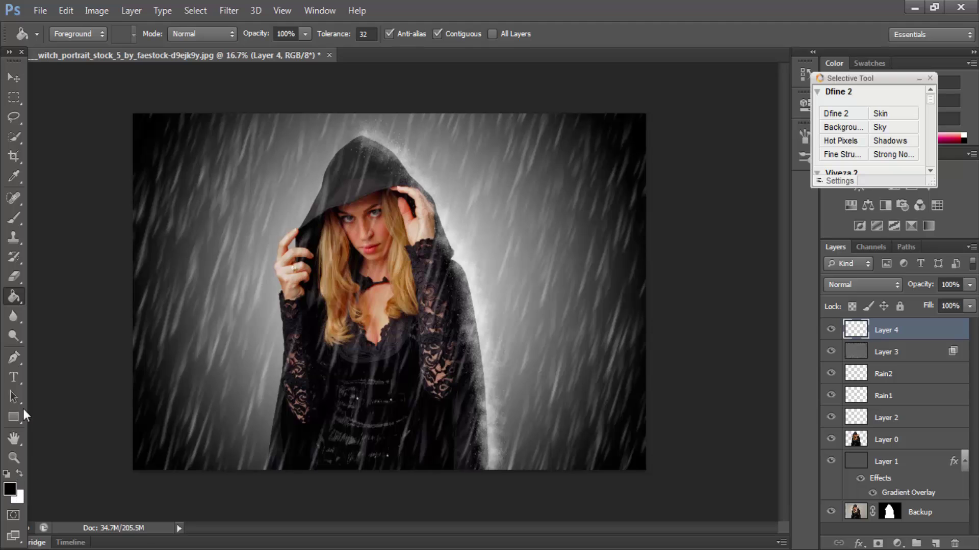
pyautogui.click(332, 264)
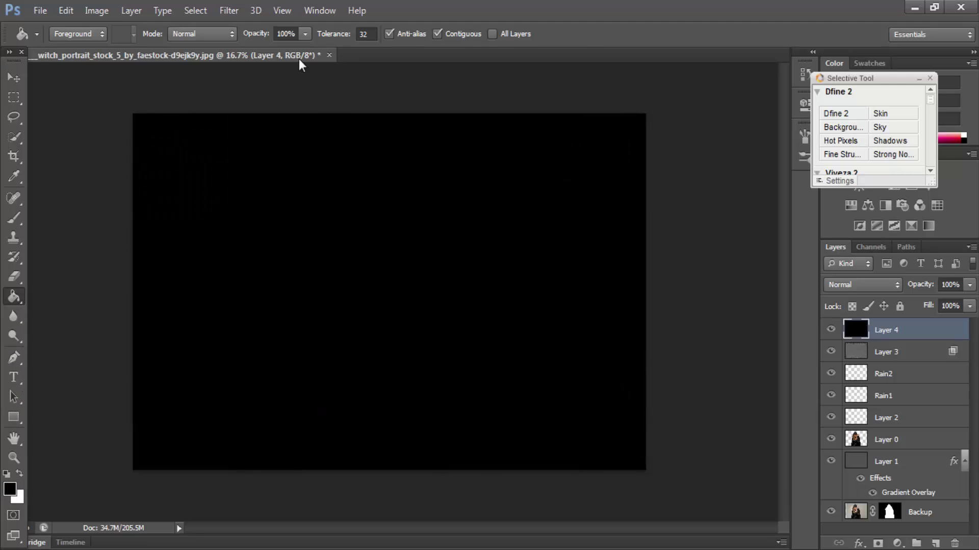
pyautogui.click(234, 9)
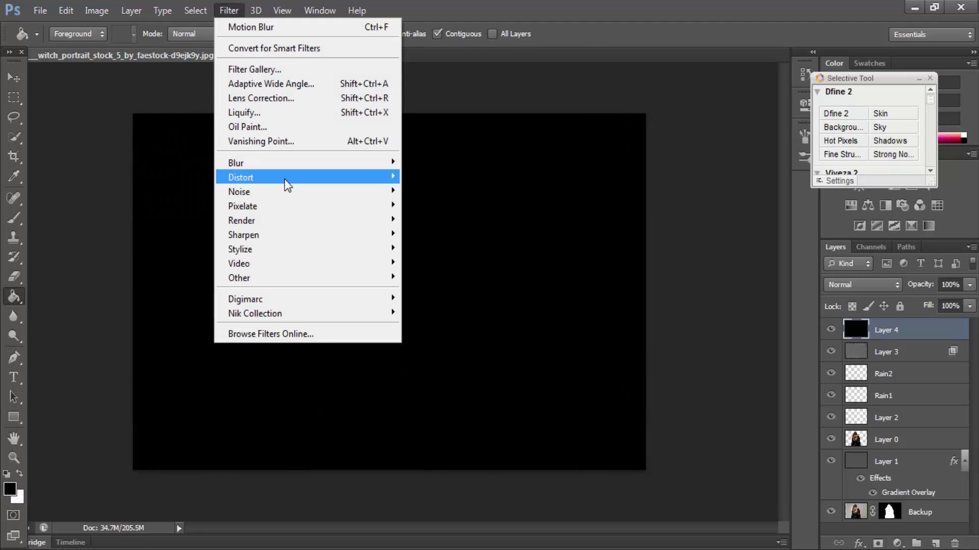
pyautogui.moveTo(298, 199)
pyautogui.click(414, 189)
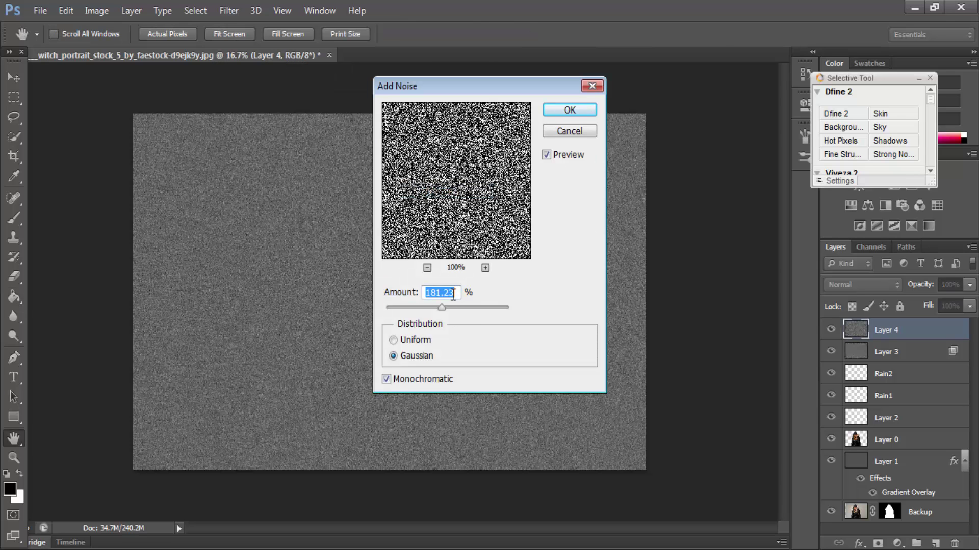
pyautogui.write('98.9')
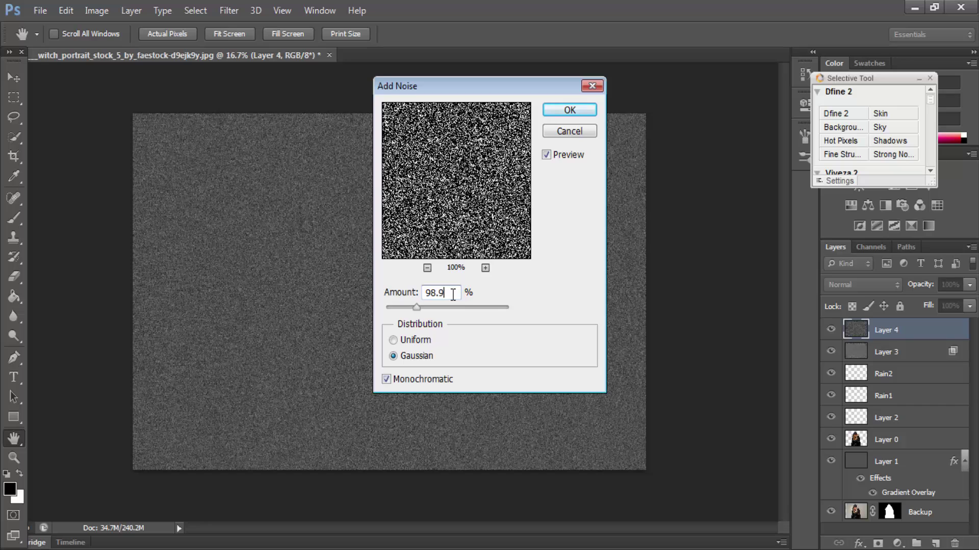
pyautogui.write('0')
pyautogui.click(566, 114)
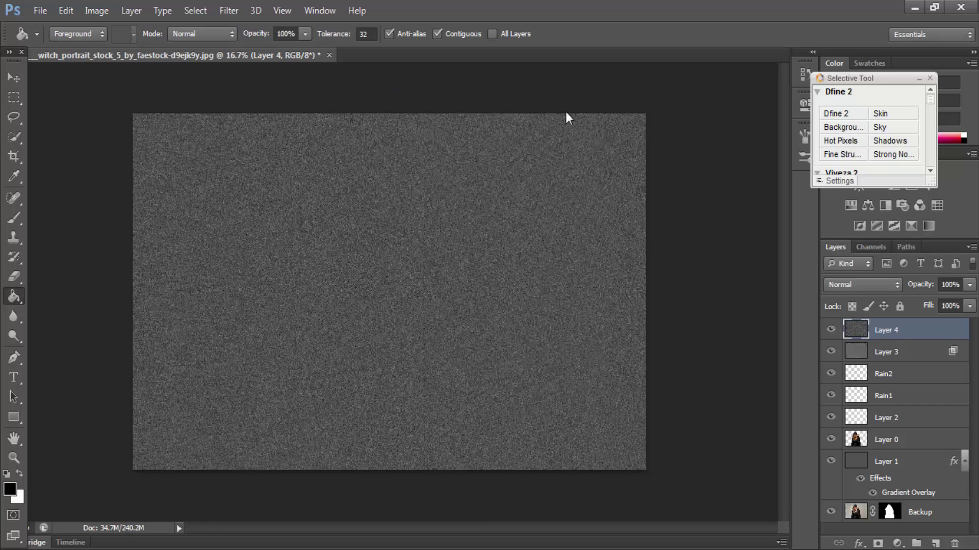
# - Apply a Motion Blur to the noise on Layer 4 with an angle of 65° and a distance of 17 pixels
pyautogui.click(234, 13)
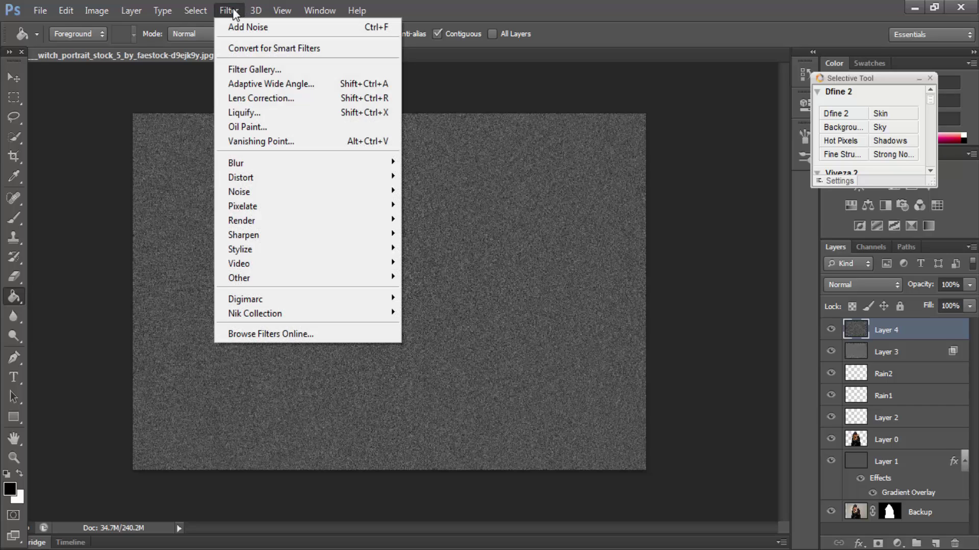
pyautogui.moveTo(311, 162)
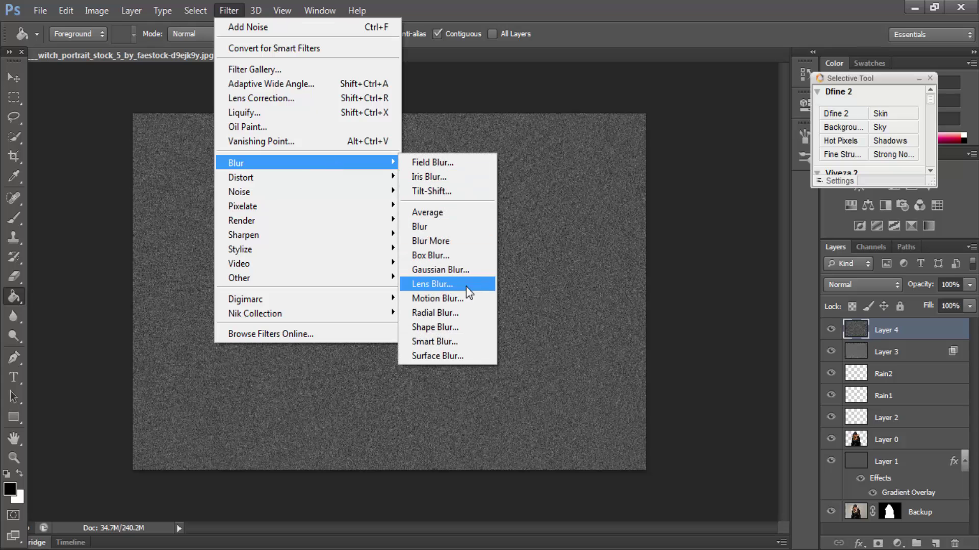
pyautogui.click(471, 296)
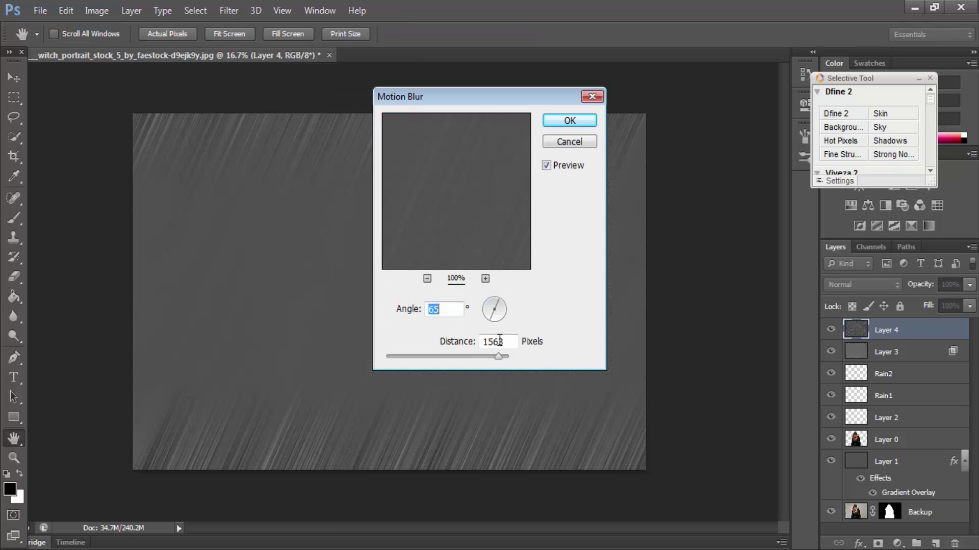
pyautogui.press('Tab')
pyautogui.write('17')
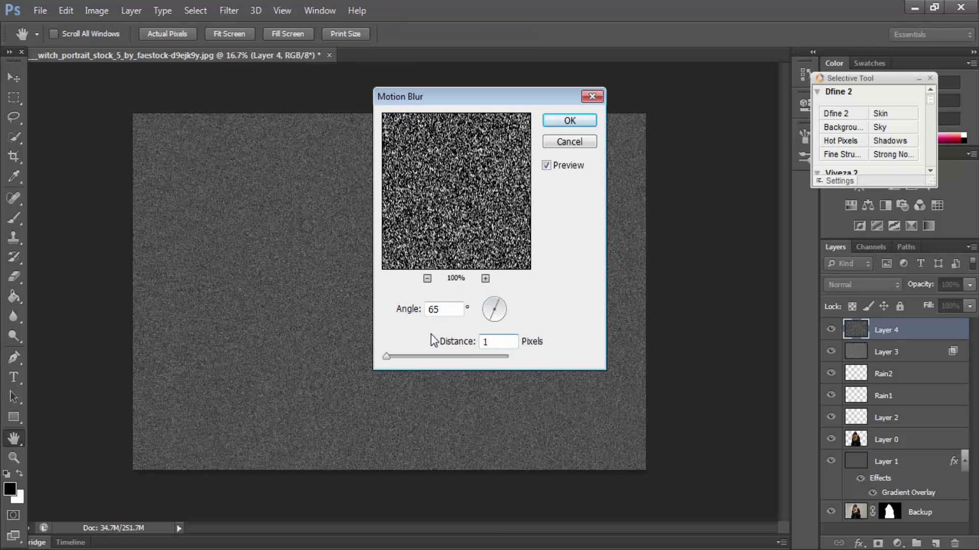
pyautogui.click(576, 125)
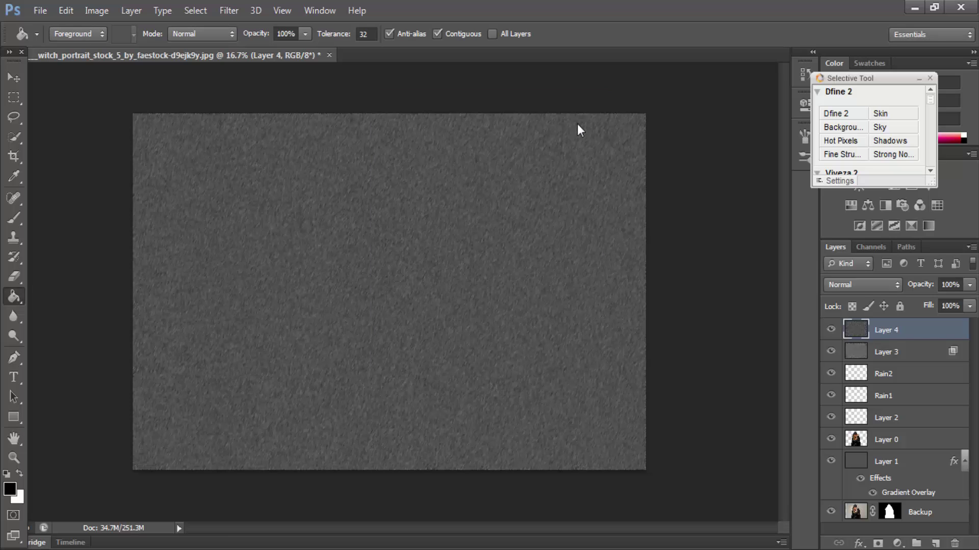
# - Apply a Levels adjustment to Layer 4 with a midtone input of 0.42 and a white input level of 245
pyautogui.click(94, 11)
pyautogui.moveTo(137, 53)
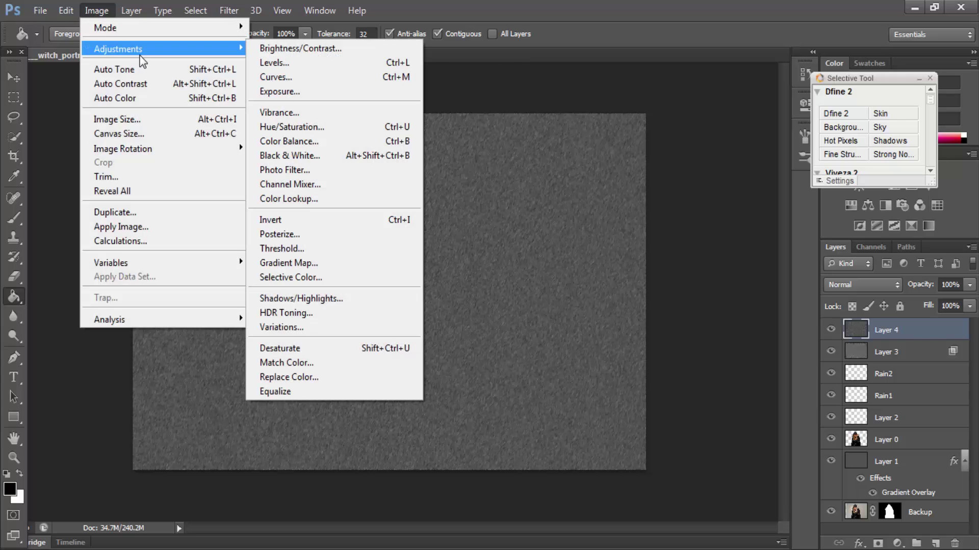
pyautogui.click(312, 65)
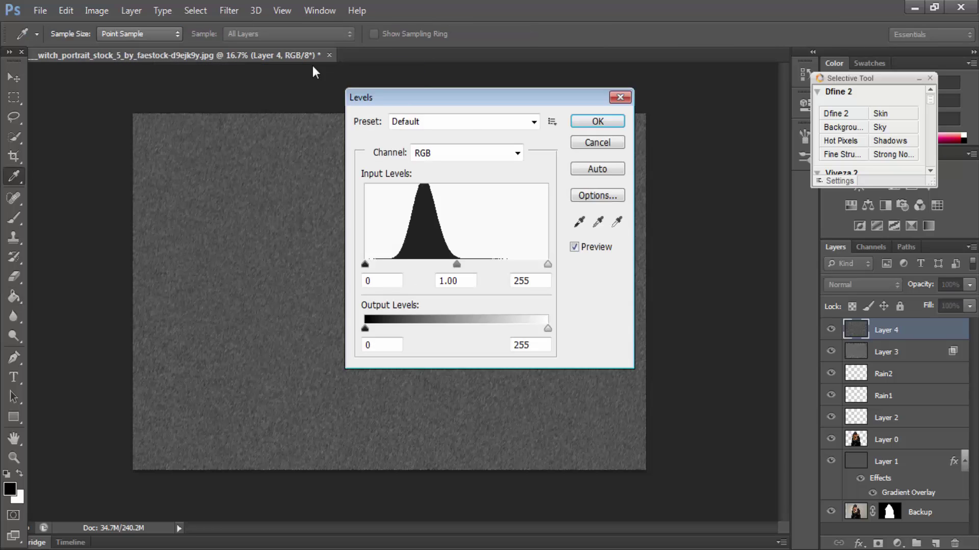
pyautogui.press('Tab')
pyautogui.write('0.42')
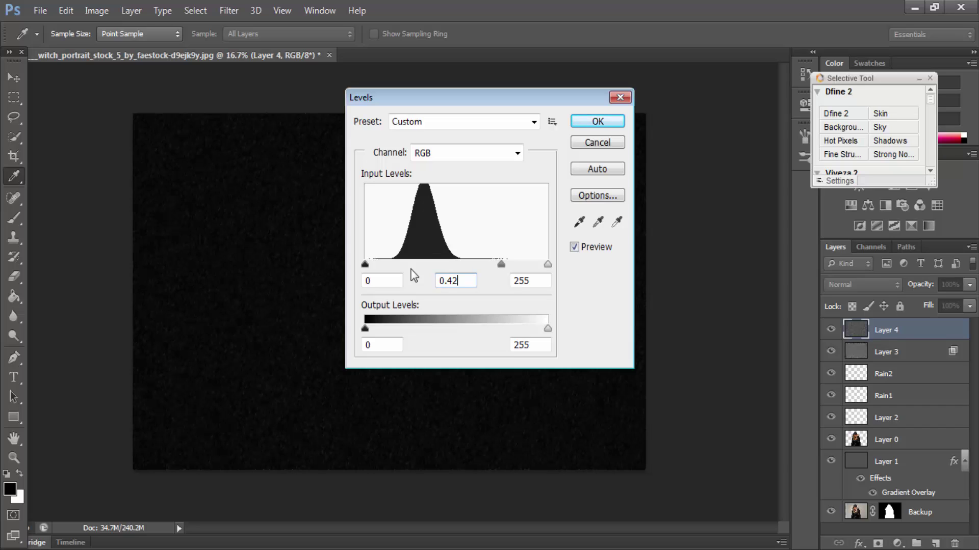
pyautogui.press('Tab')
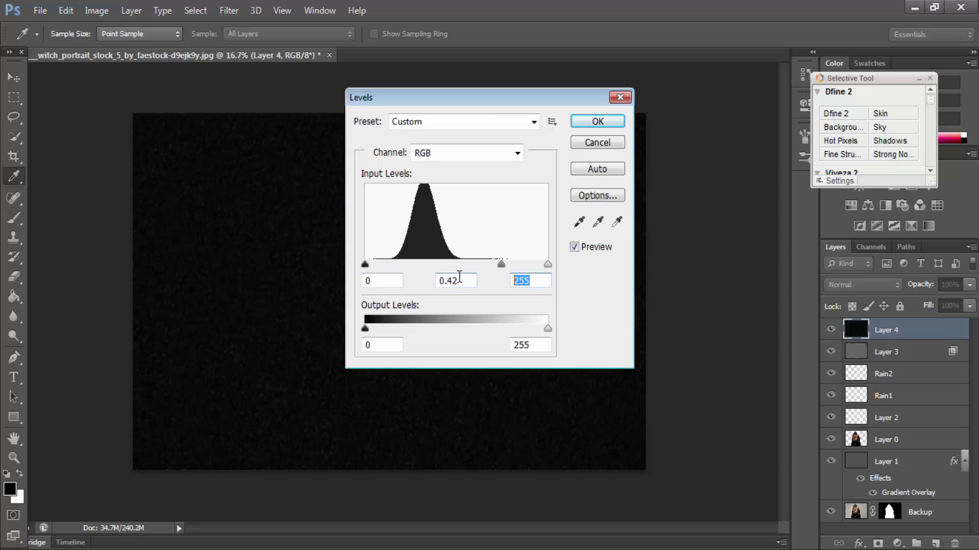
pyautogui.write('245')
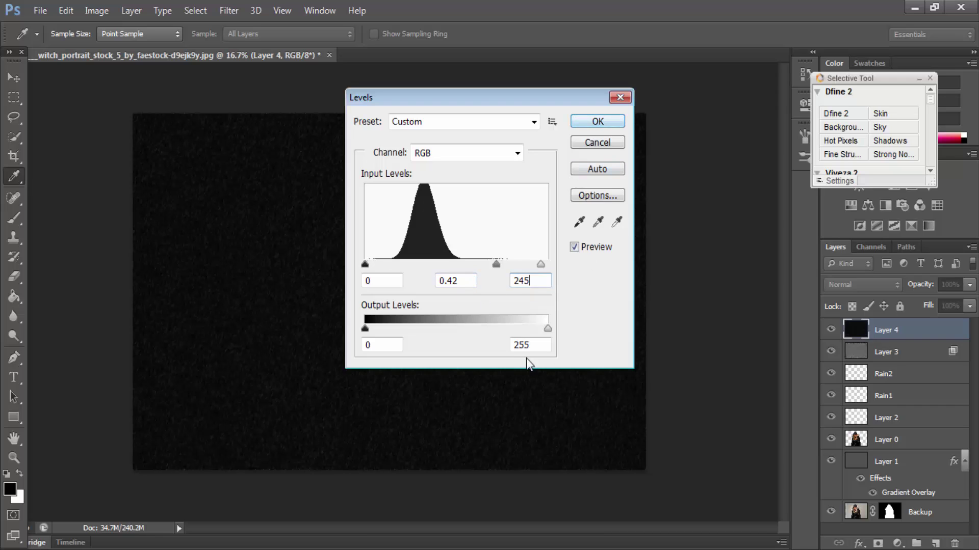
pyautogui.click(599, 121)
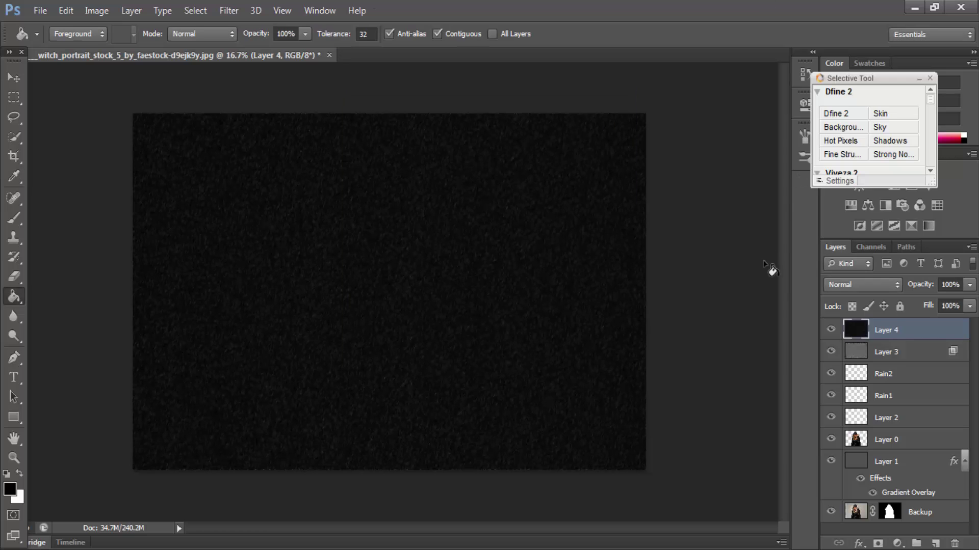
# - Set Layer 4's blend mode to Screen and reduce its opacity to 40%
pyautogui.click(881, 286)
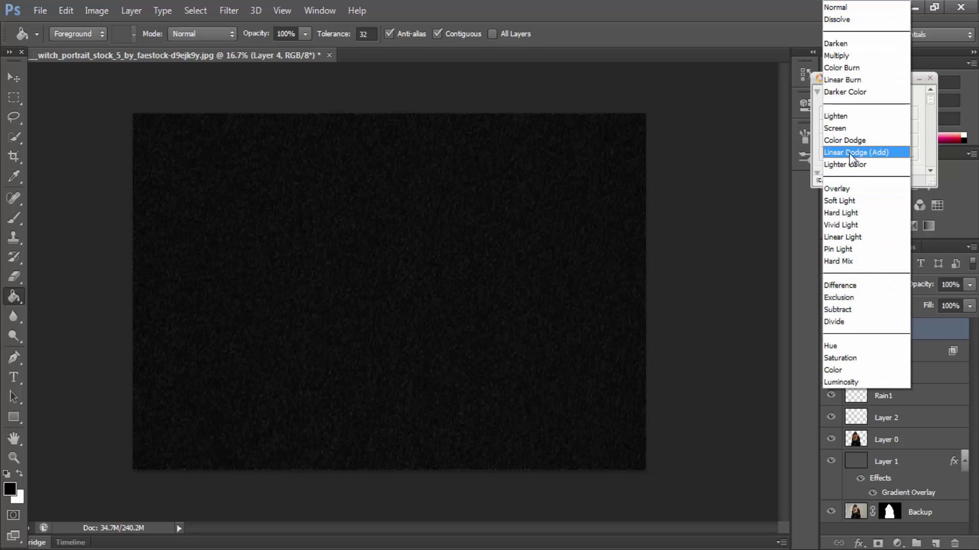
pyautogui.click(839, 128)
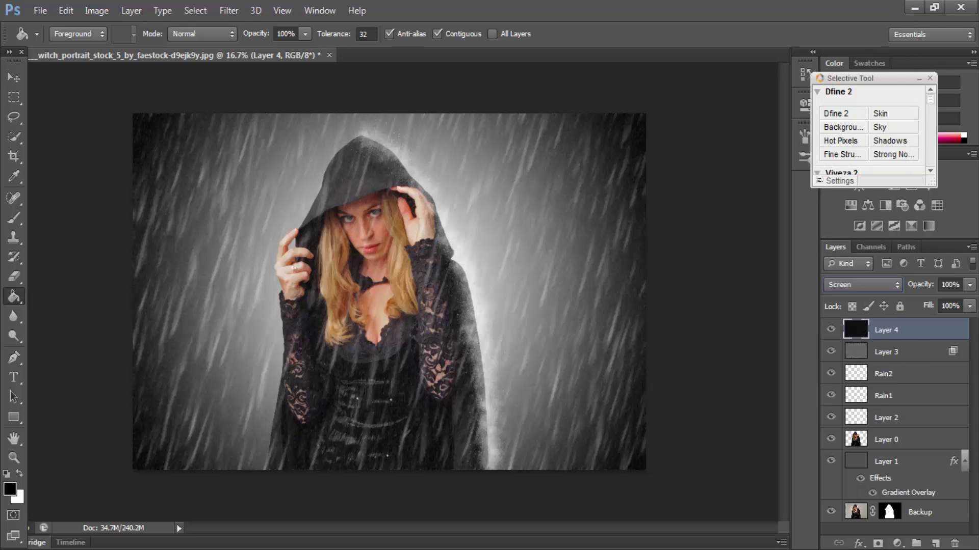
pyautogui.click(970, 285)
pyautogui.moveTo(942, 300); pyautogui.dragTo(937, 301)
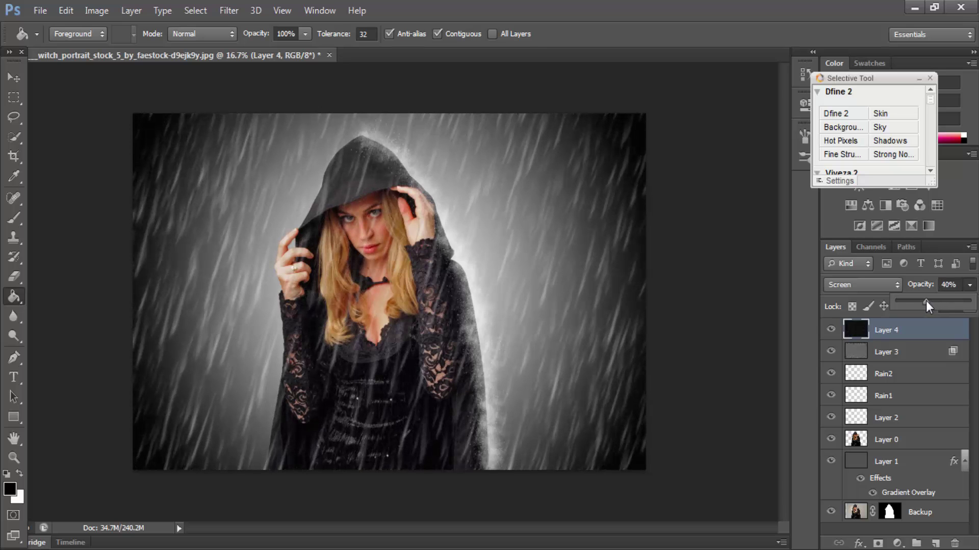
pyautogui.click(684, 1)
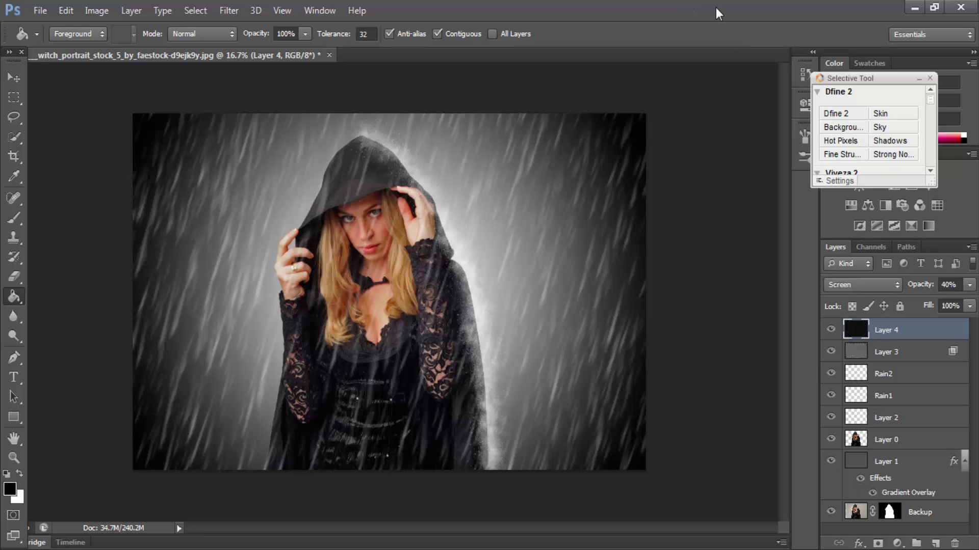
pyautogui.hotkey('shift', 'alt', 'n')
# - Add a Curves adjustment layer above Layer 1 with a curve point at input 153 and output 113
pyautogui.click(898, 470)
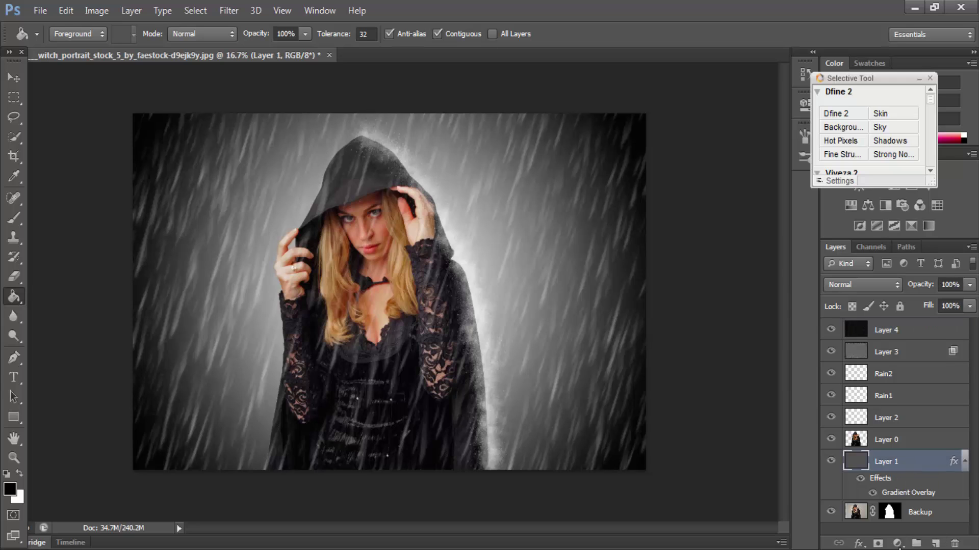
pyautogui.click(897, 543)
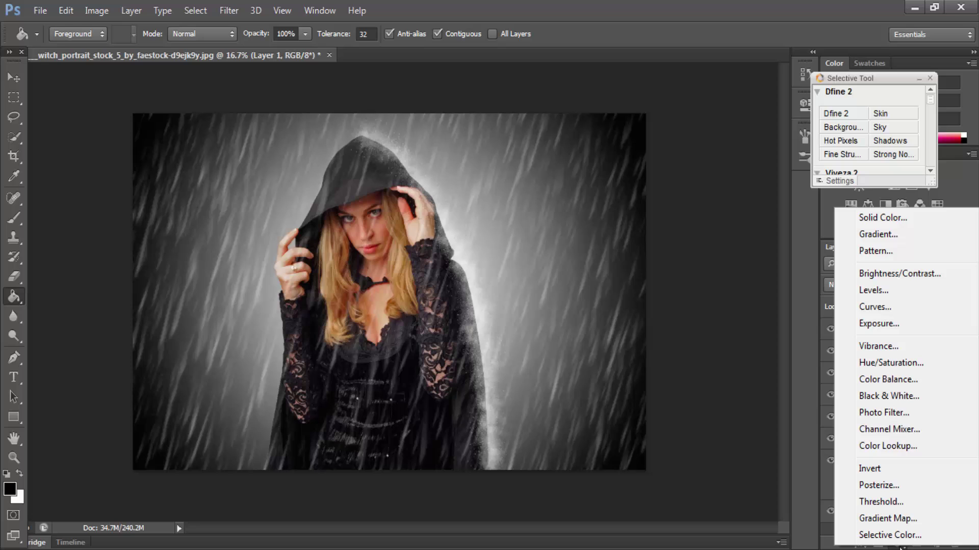
pyautogui.click(894, 308)
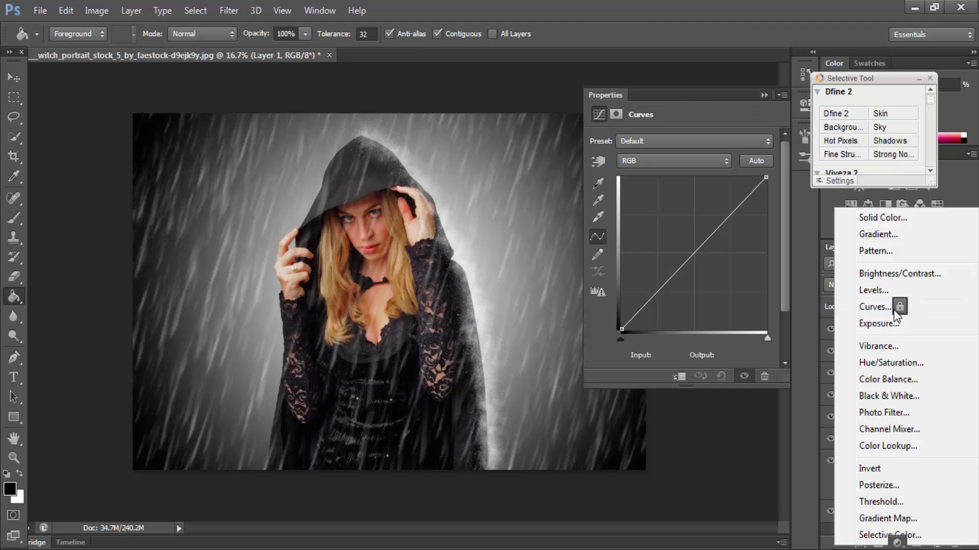
pyautogui.moveTo(694, 248); pyautogui.dragTo(710, 263)
pyautogui.click(677, 353)
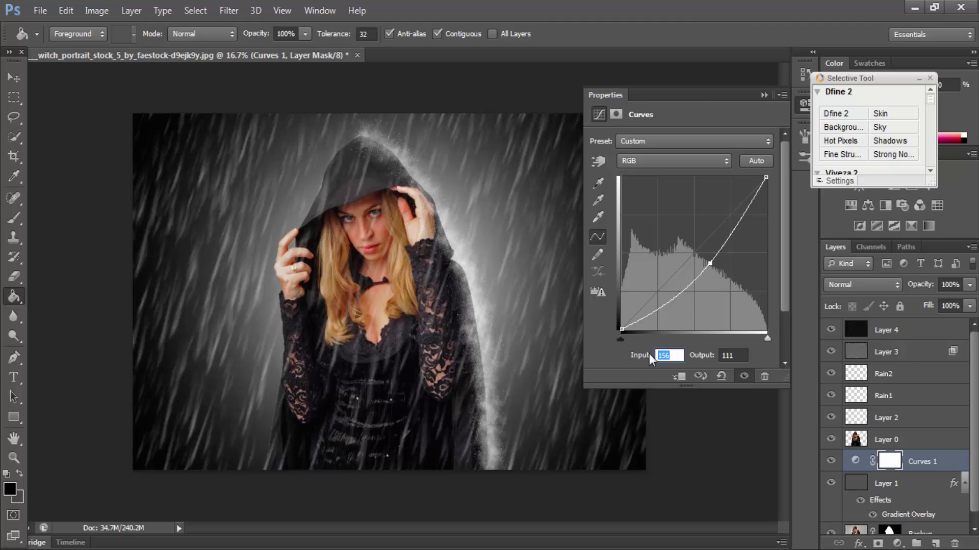
pyautogui.write('153')
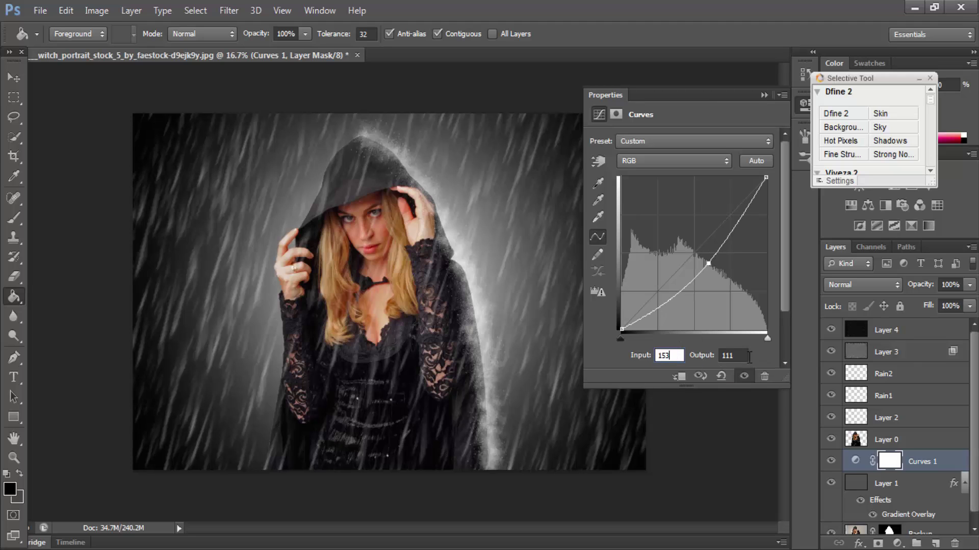
pyautogui.press('Tab')
pyautogui.write('113')
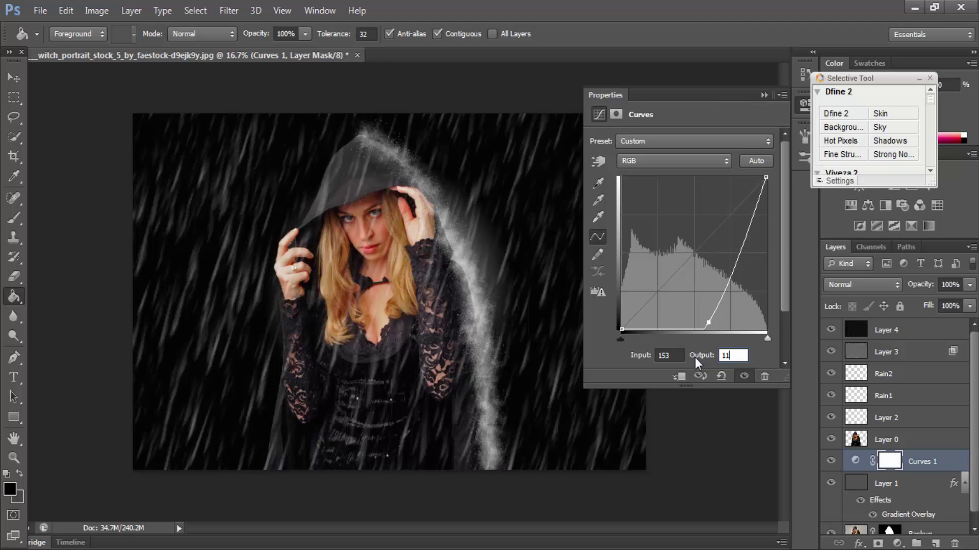
pyautogui.click(765, 95)
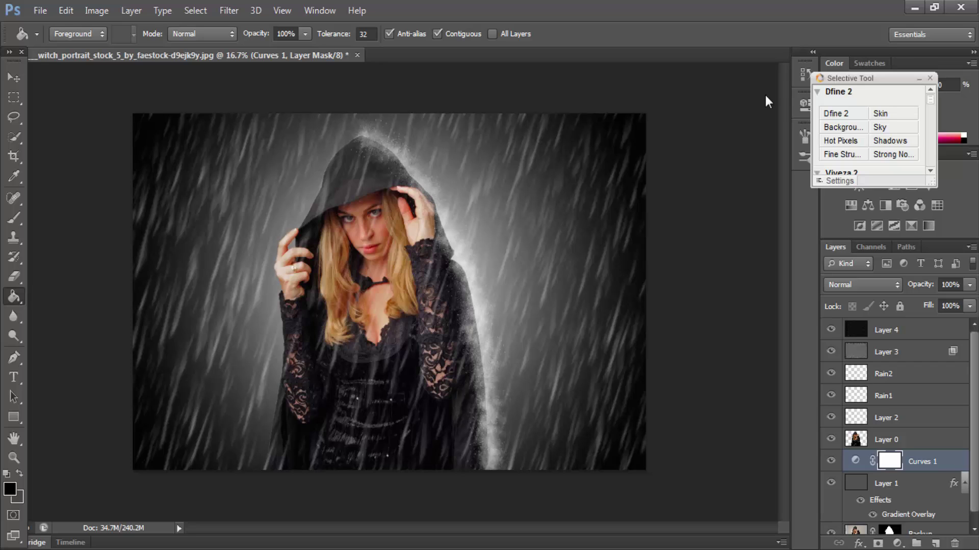
# - Paint black on the Curves 1 mask over the background around the woman with a soft round 1700 px brush at 49% opacity
pyautogui.click(12, 218)
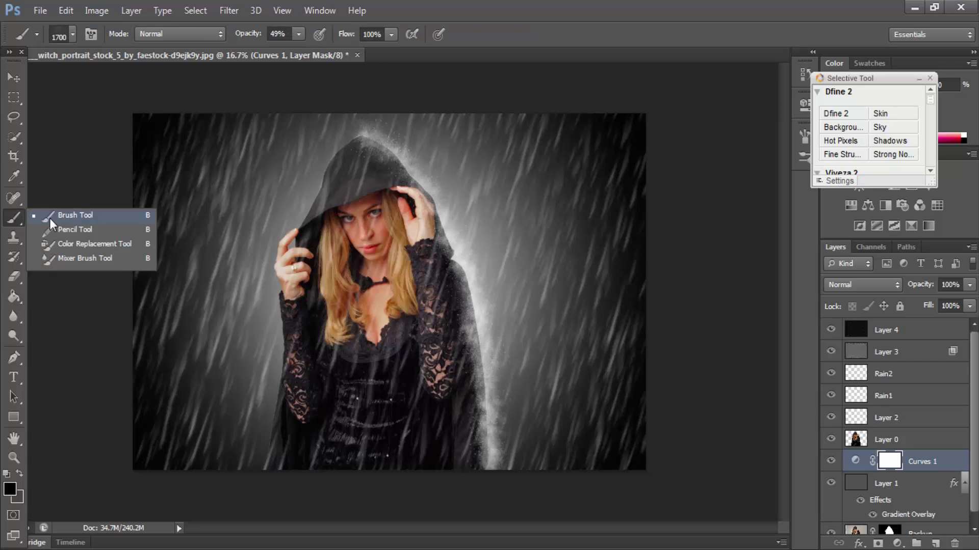
pyautogui.click(50, 219)
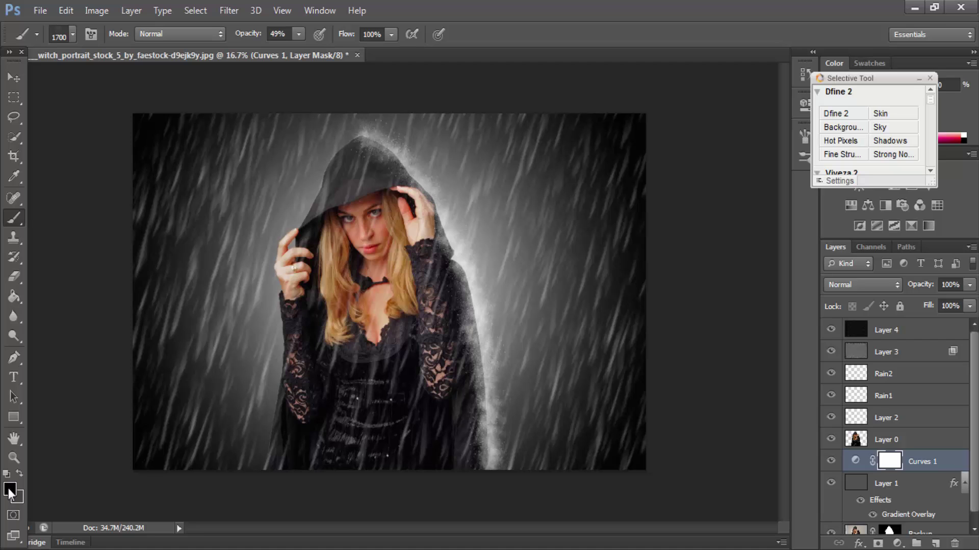
pyautogui.click(10, 218)
pyautogui.click(58, 169)
pyautogui.click(73, 34)
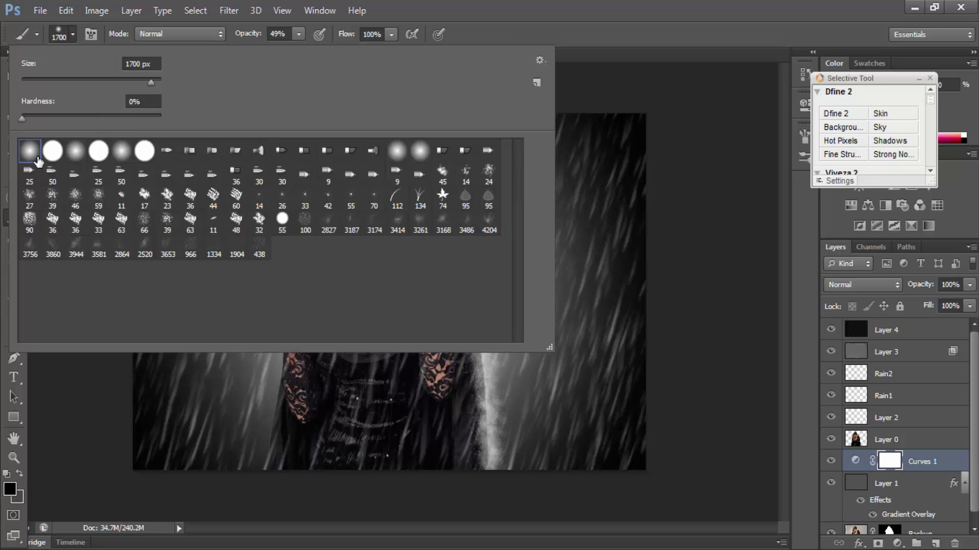
pyautogui.doubleClick(37, 159)
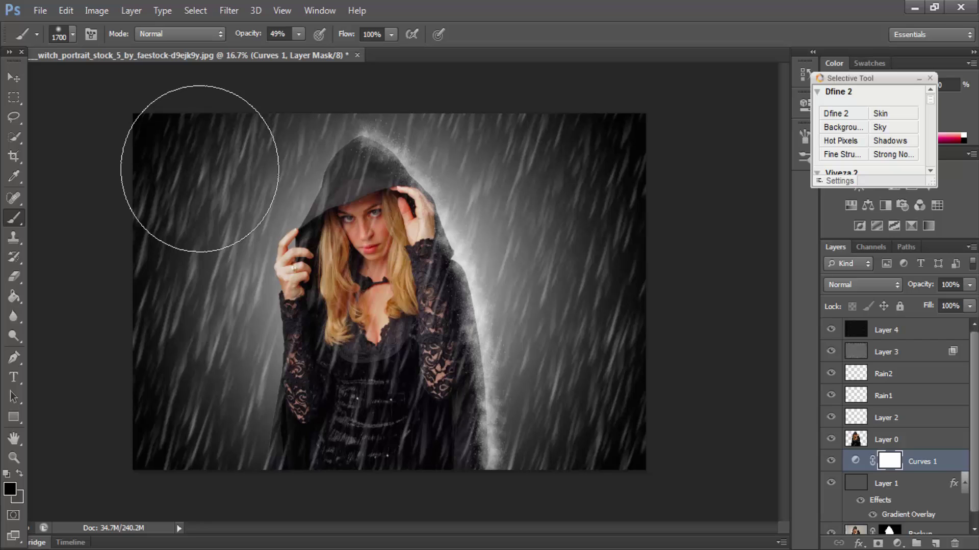
pyautogui.click(204, 176)
pyautogui.click(224, 396)
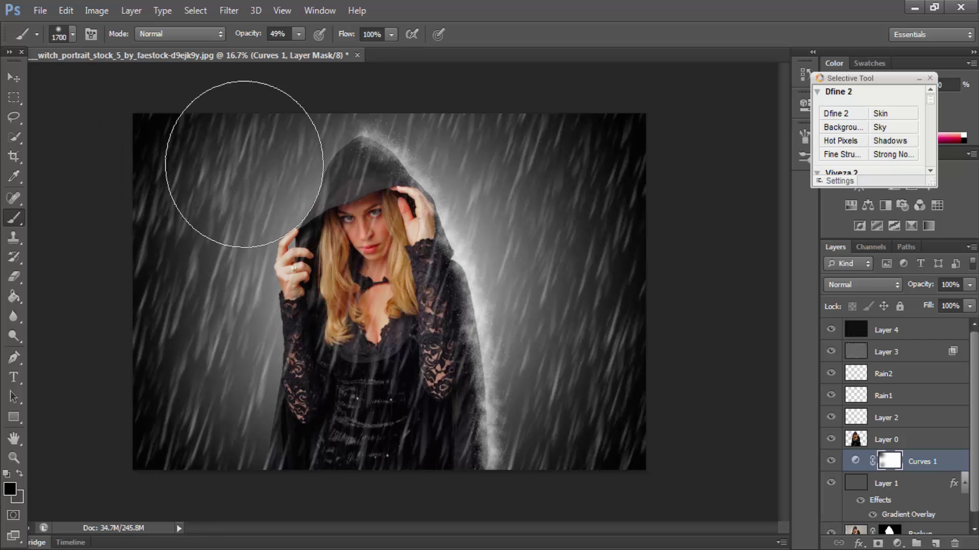
pyautogui.click(558, 239)
pyautogui.click(594, 416)
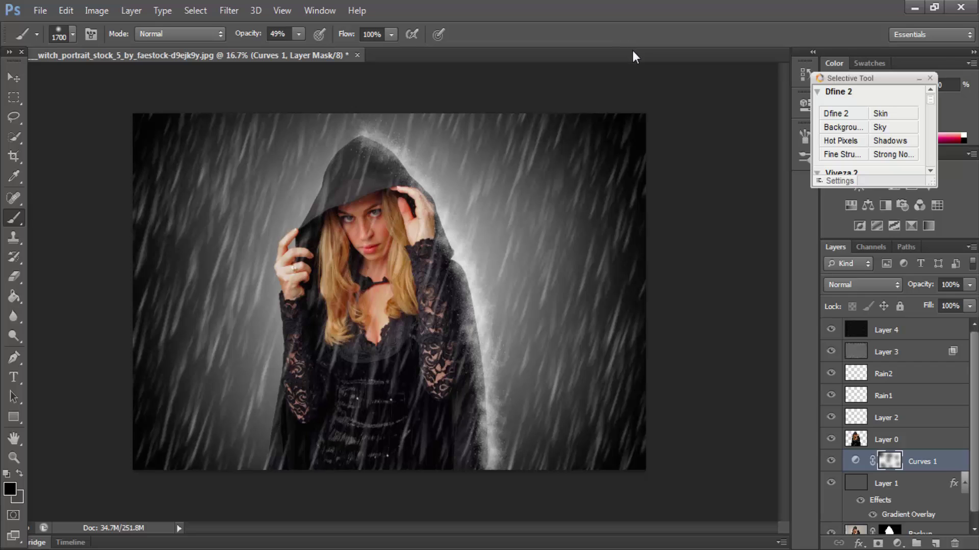
# - Add a Hue/Saturation adjustment layer above Layer 0 and clip it to that layer
pyautogui.click(927, 337)
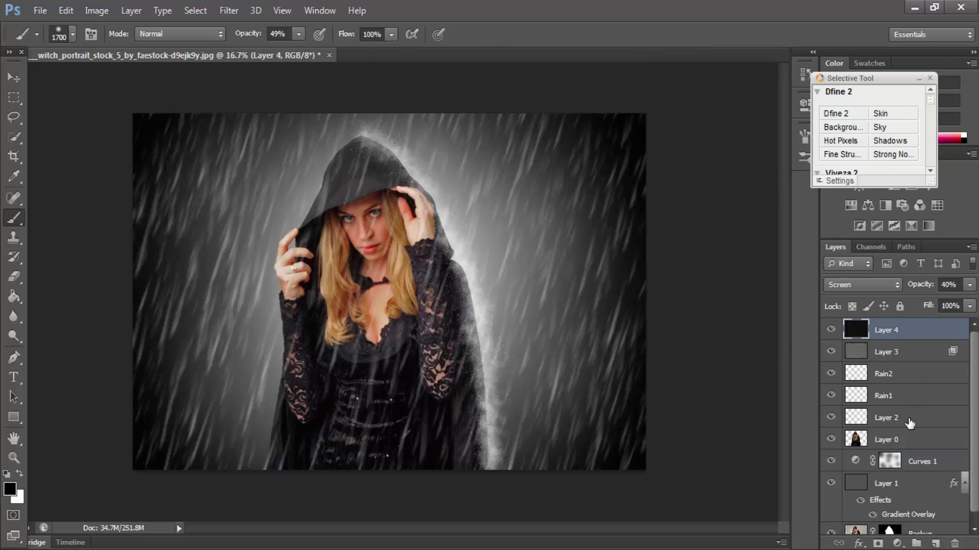
pyautogui.click(902, 442)
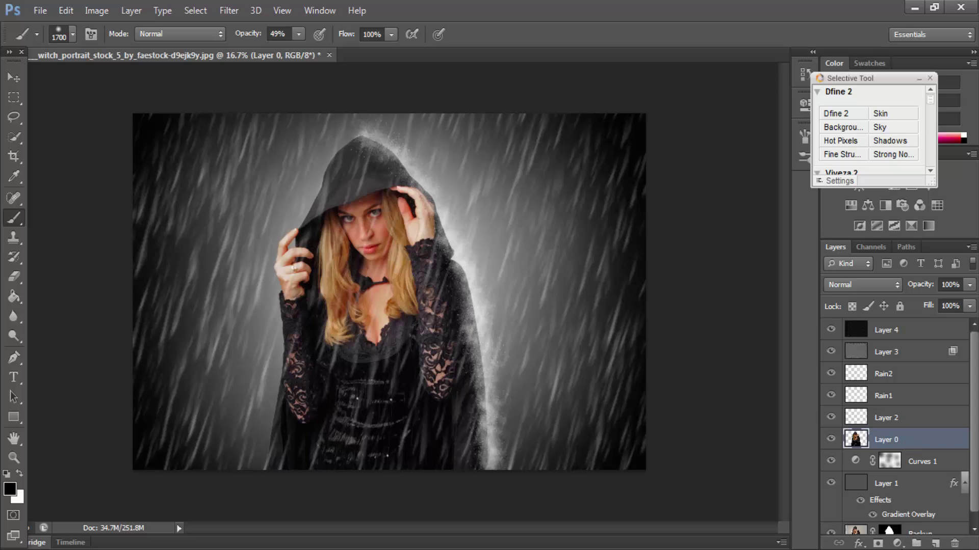
pyautogui.click(897, 543)
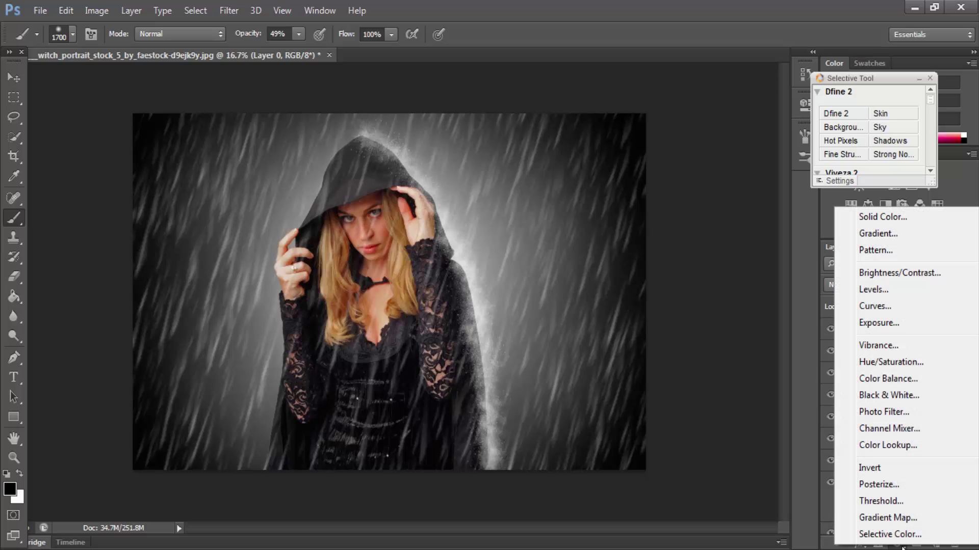
pyautogui.click(897, 363)
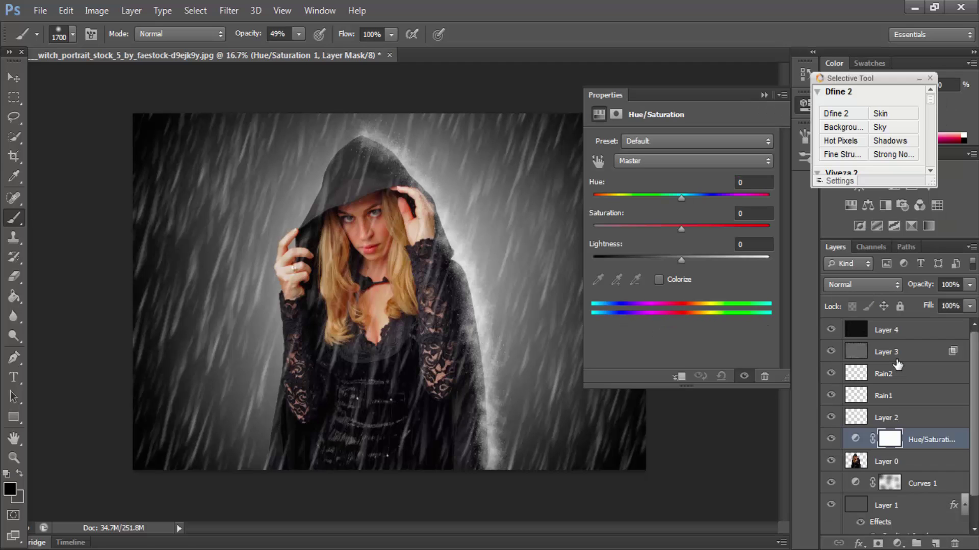
pyautogui.rightClick(927, 447)
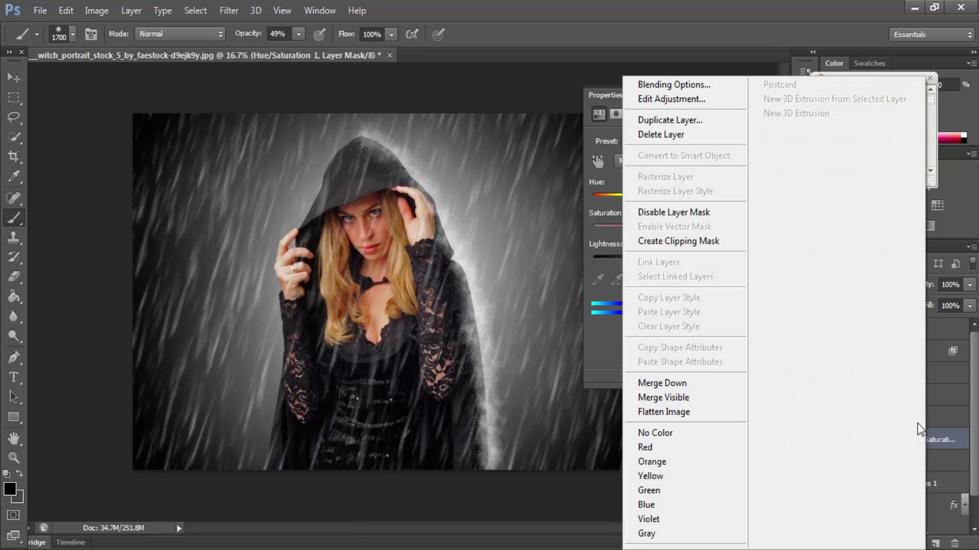
pyautogui.click(730, 243)
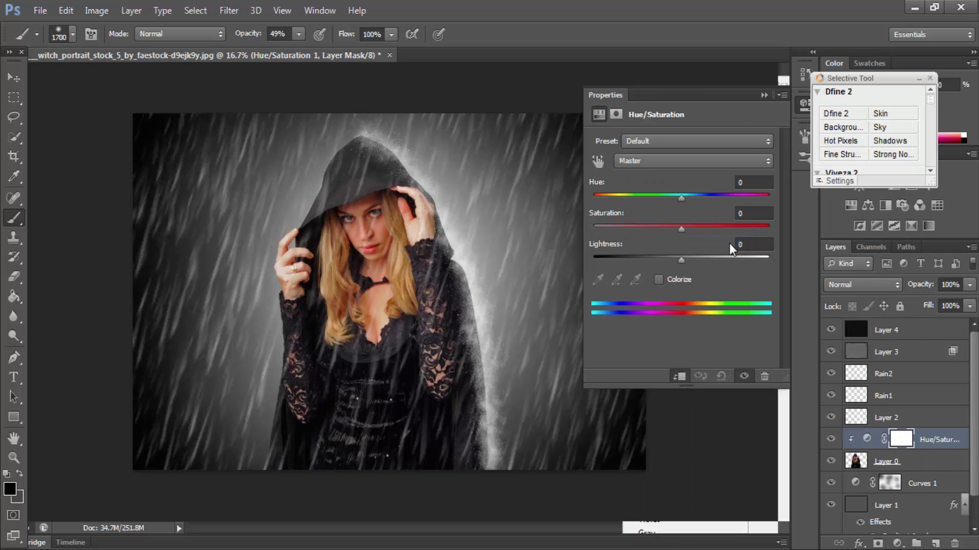
# - Set the saturation of the clipped Hue/Saturation adjustment to 12
pyautogui.click(745, 214)
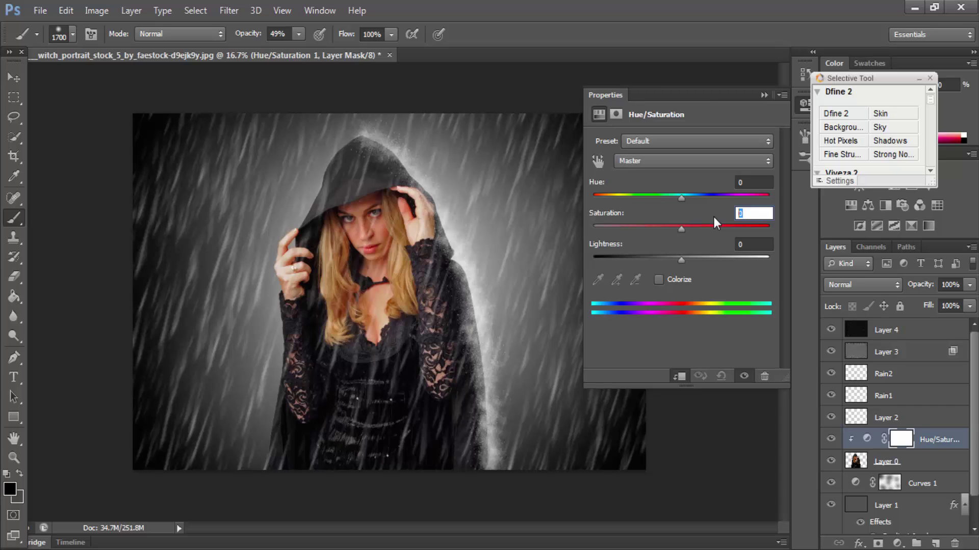
pyautogui.write('-24')
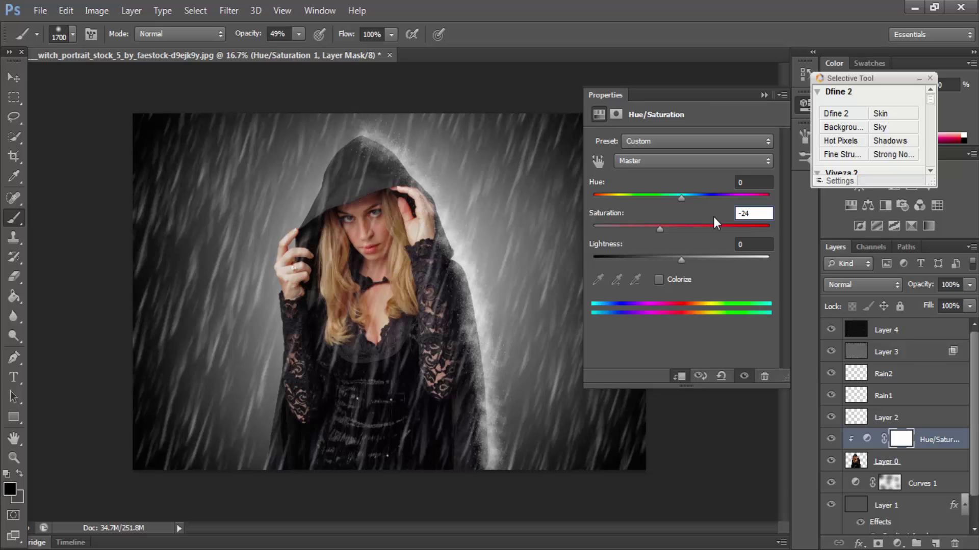
pyautogui.press('BackSpace')
pyautogui.press('BackSpace')
pyautogui.press('BackSpace')
pyautogui.write('24')
pyautogui.press('BackSpace')
pyautogui.write('12')
pyautogui.click(764, 95)
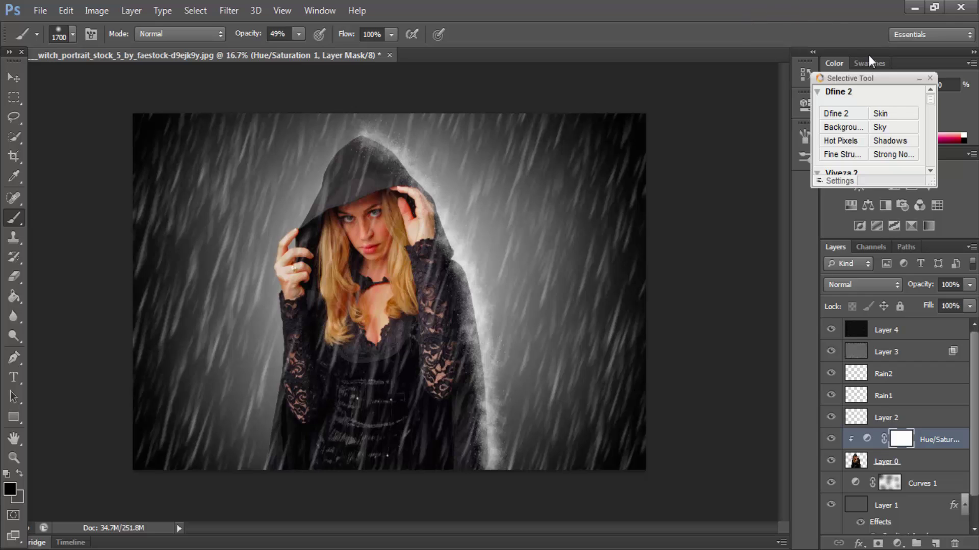
# - Add a new layer above Layer 4 and stamp all visible layers into it
pyautogui.click(908, 331)
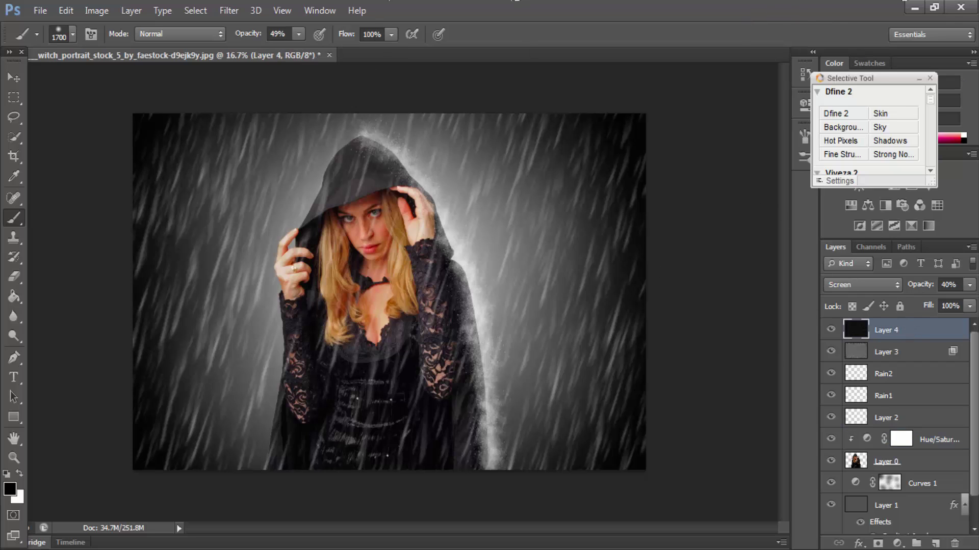
pyautogui.click(935, 544)
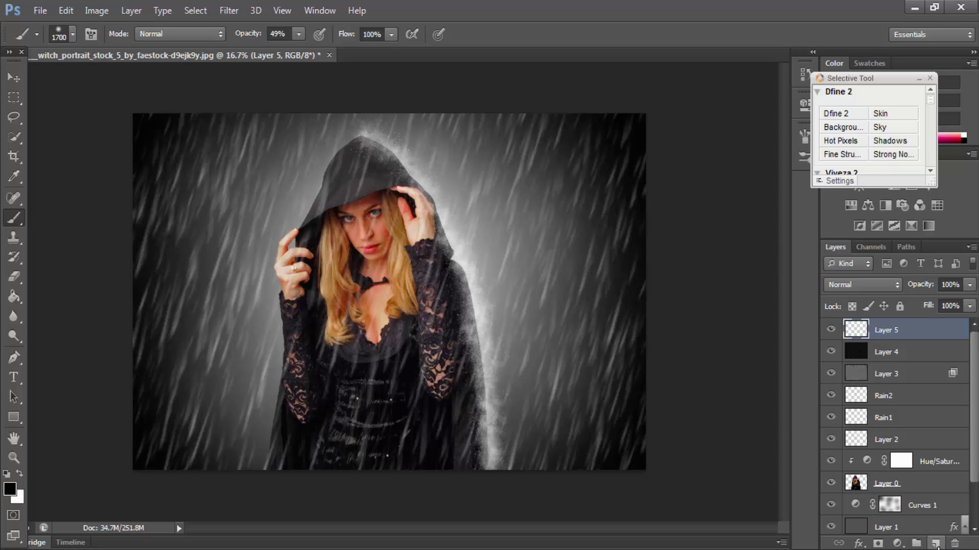
pyautogui.hotkey('ctrl', 'alt', 'shift', 'e')
# - Start a Shadows/Highlights adjustment on Layer 5 with shadows amount 0%, tonal width 57% and radius 0 px
pyautogui.click(92, 17)
pyautogui.moveTo(118, 50)
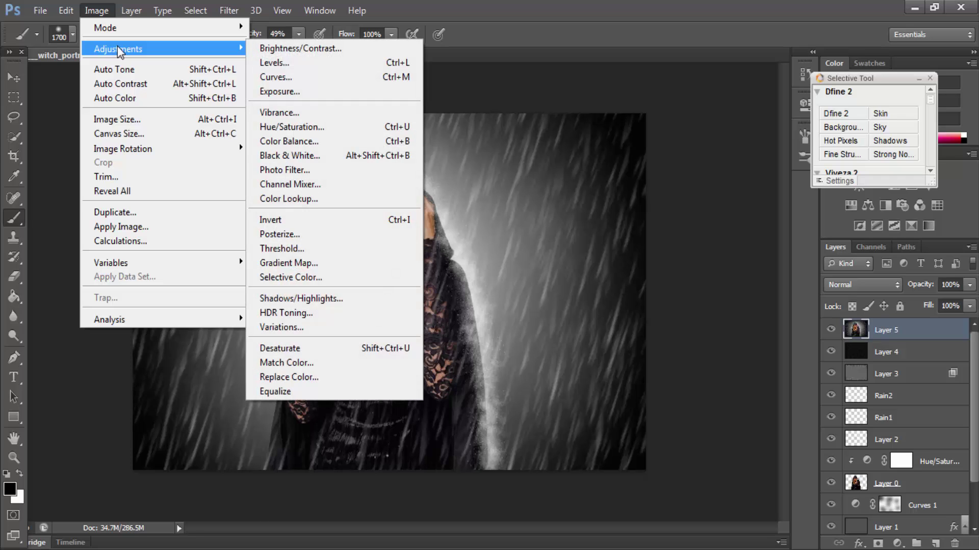
pyautogui.click(313, 299)
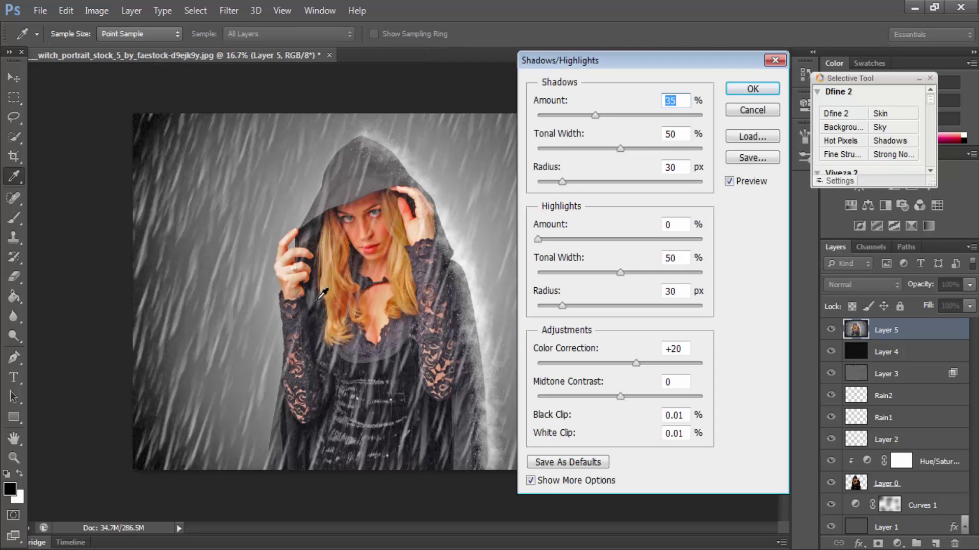
pyautogui.moveTo(592, 116); pyautogui.dragTo(470, 113)
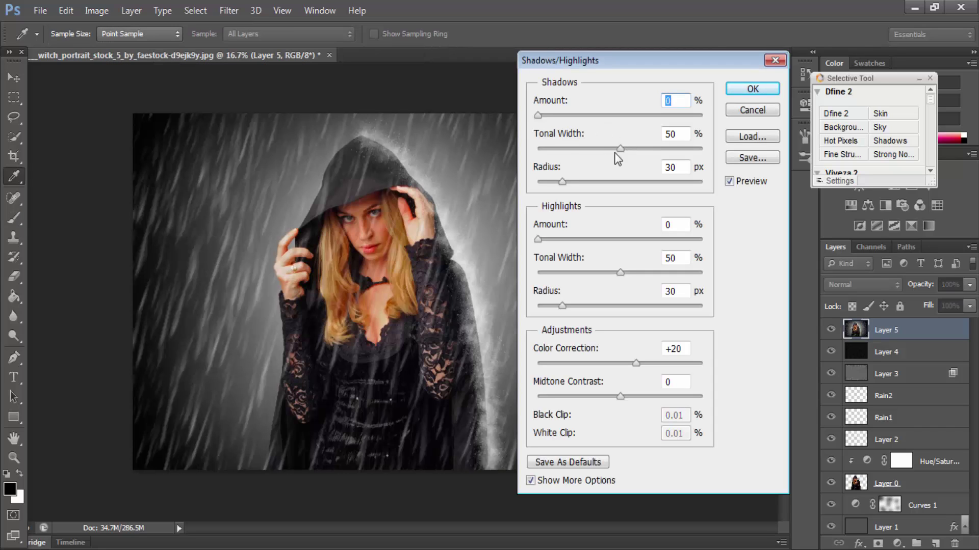
pyautogui.doubleClick(683, 133)
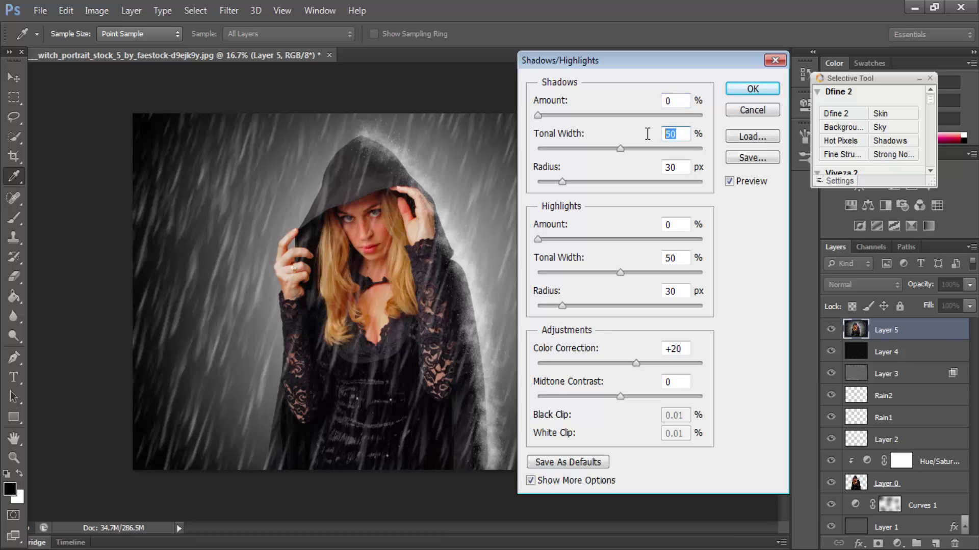
pyautogui.write('57')
pyautogui.moveTo(562, 182); pyautogui.dragTo(497, 183)
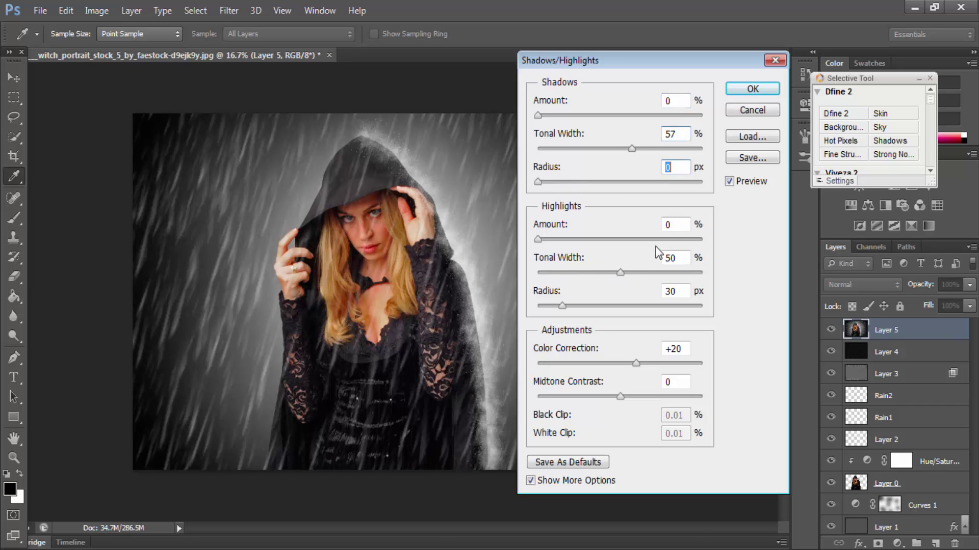
# - Set the highlights amount to 55% and the highlights tonal width to 66% in the Shadows/Highlights adjustment
pyautogui.doubleClick(676, 228)
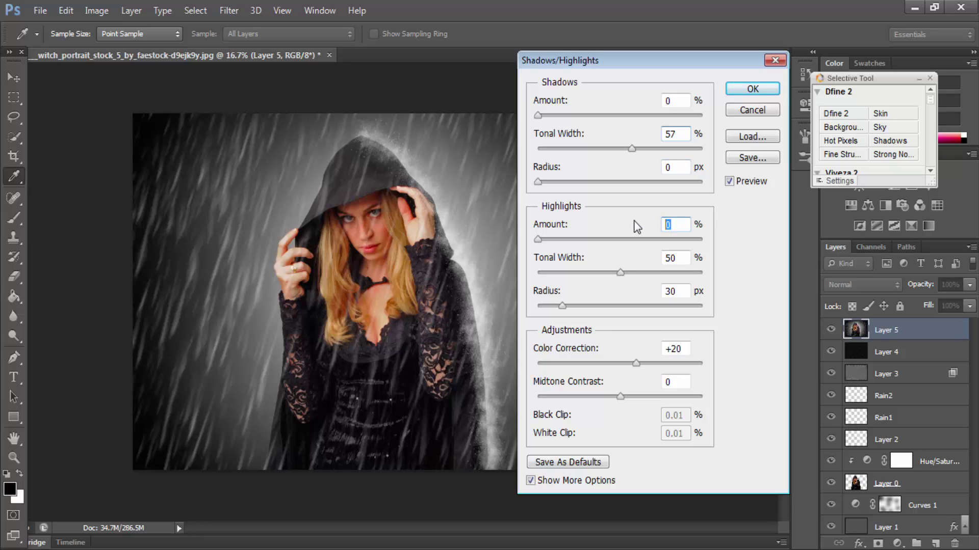
pyautogui.write('55')
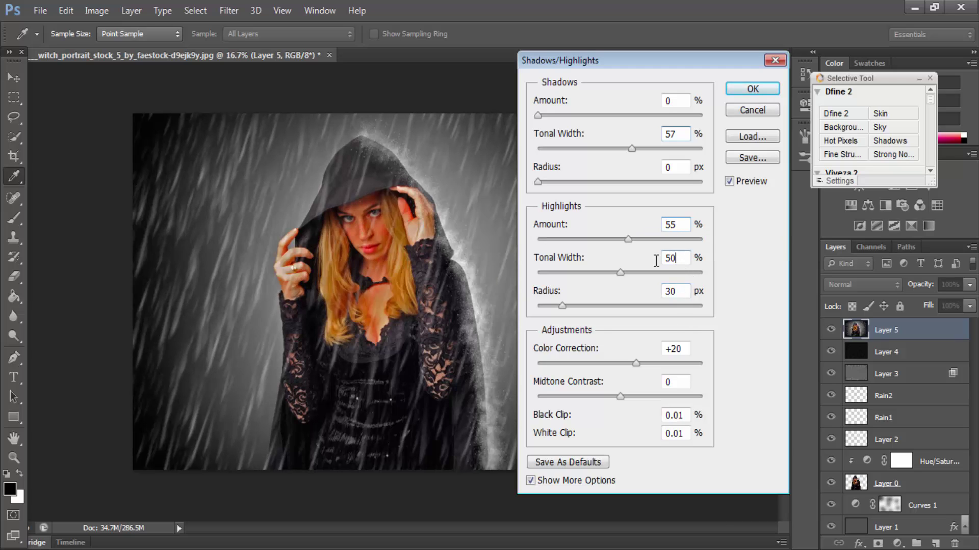
pyautogui.press('Tab')
pyautogui.write('66')
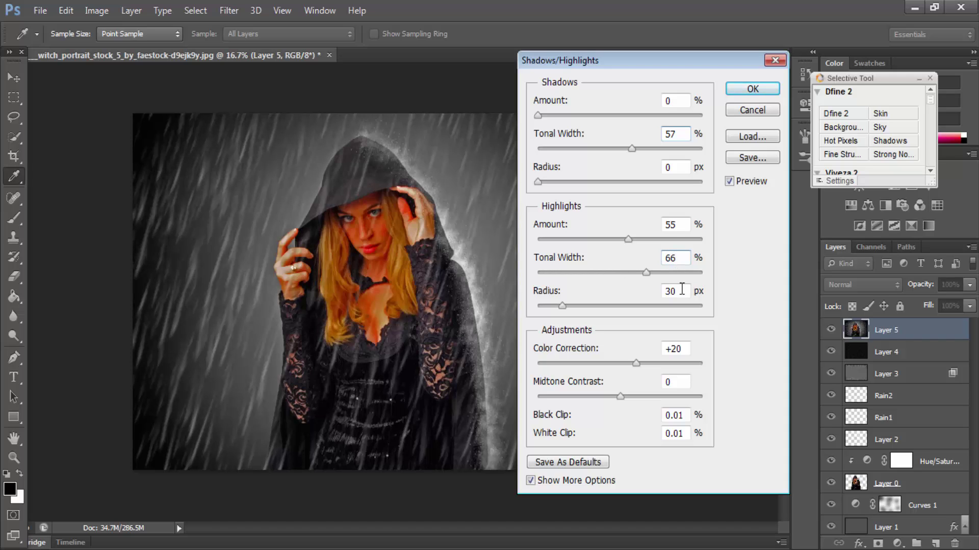
# - Set the highlights radius to 952 px and apply the Shadows/Highlights adjustment to Layer 5
pyautogui.press('Tab')
pyautogui.write('95')
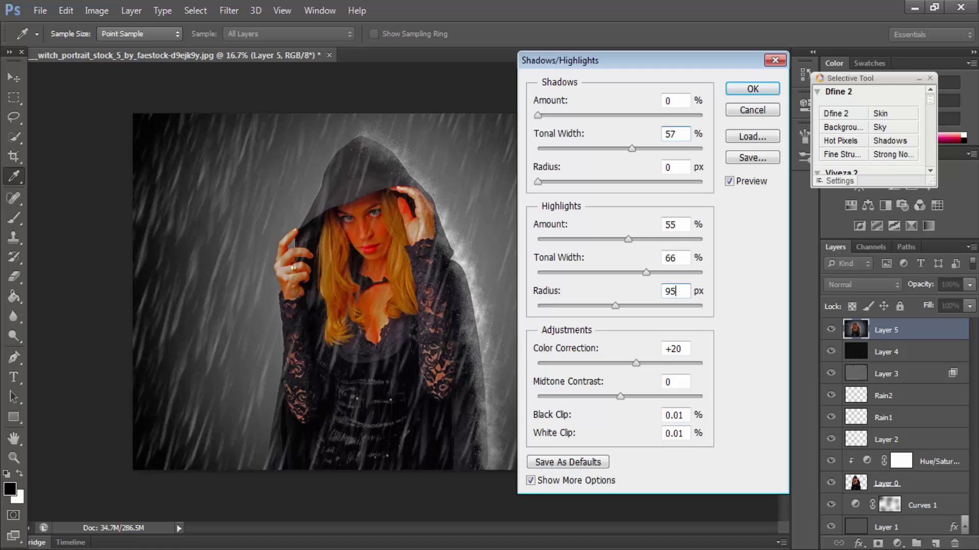
pyautogui.write('22')
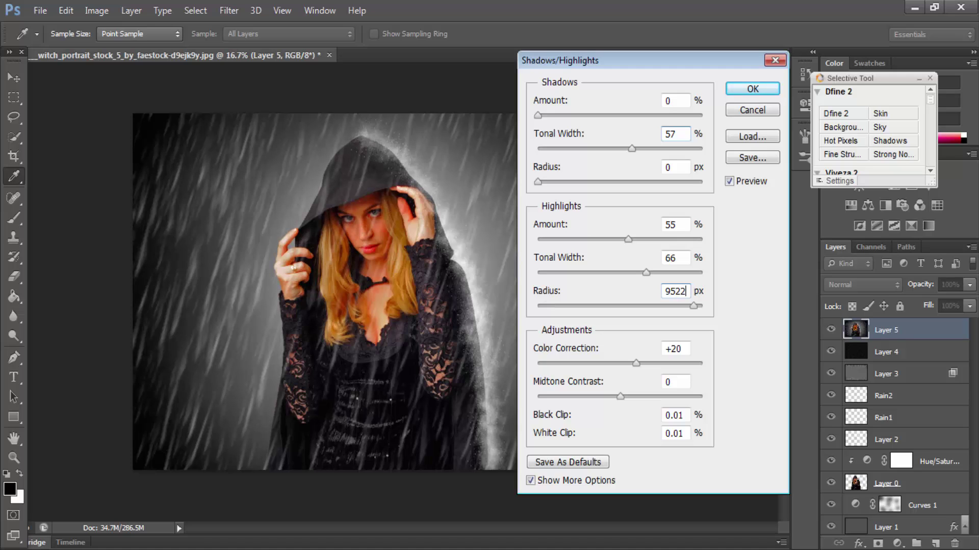
pyautogui.click(745, 91)
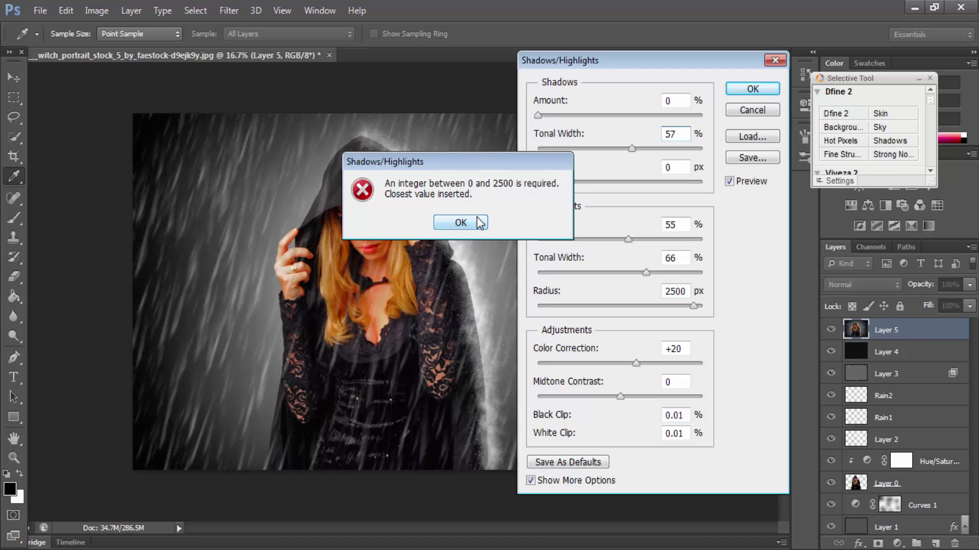
pyautogui.click(461, 222)
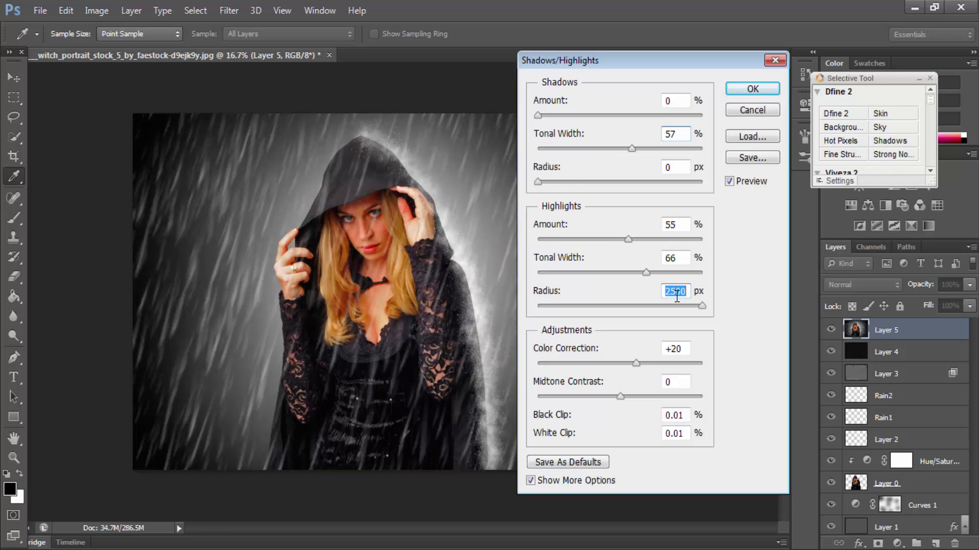
pyautogui.write('952')
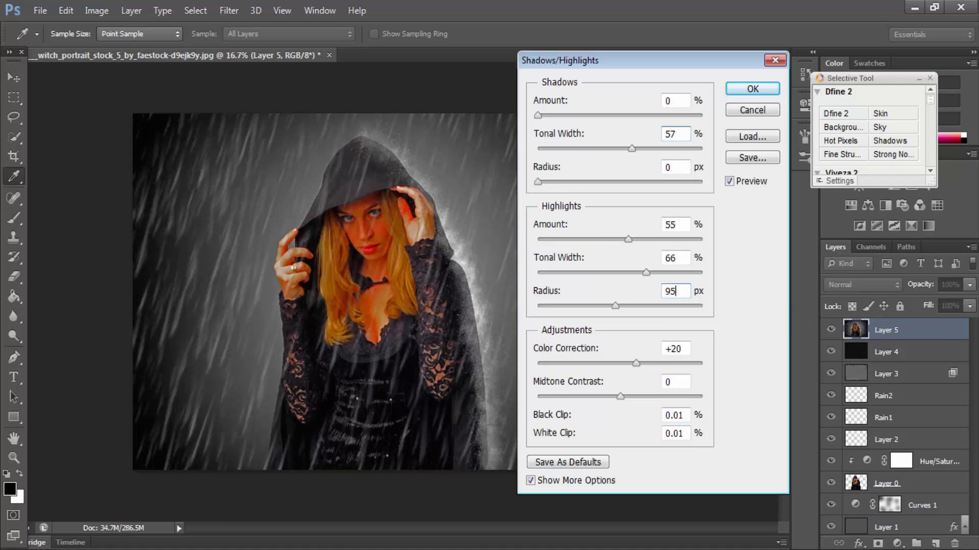
pyautogui.click(752, 89)
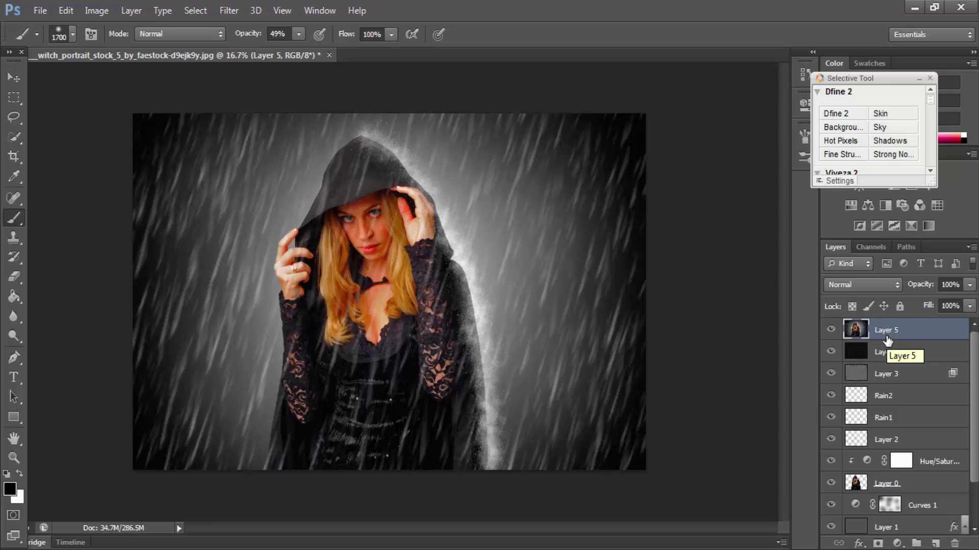
# - Duplicate Layer 5 and apply the Plastic Wrap filter to the copy with highlight strength 5, detail 8 and smoothness 9
pyautogui.hotkey('ctrl', 'j')
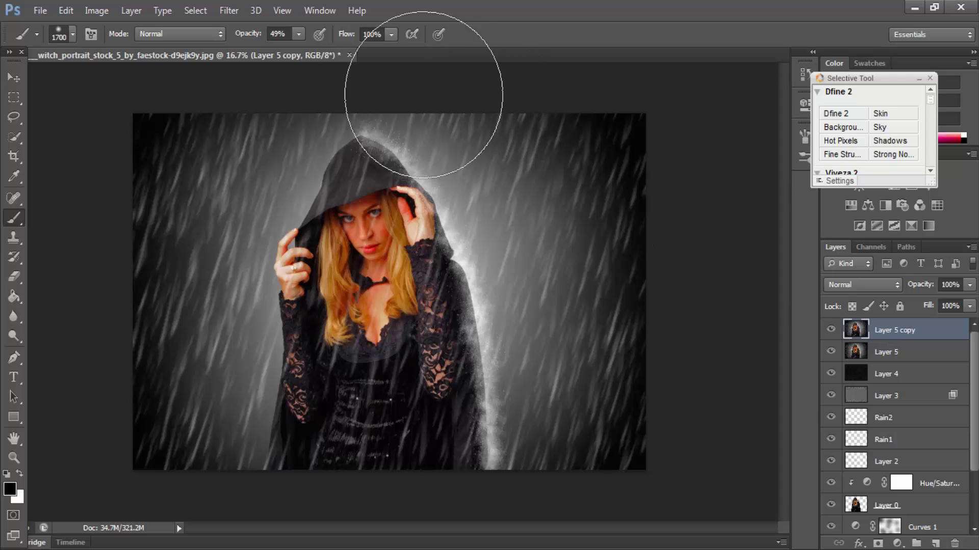
pyautogui.click(229, 11)
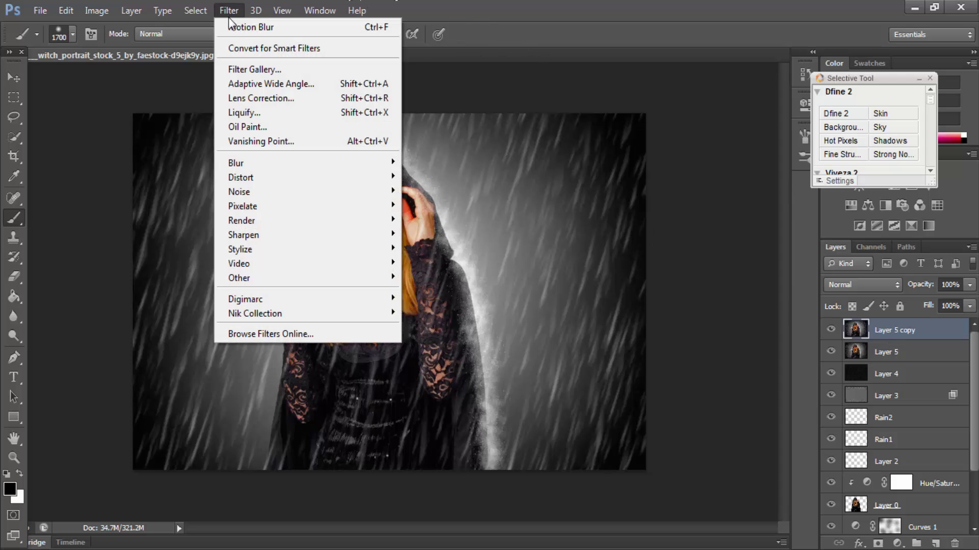
pyautogui.click(276, 73)
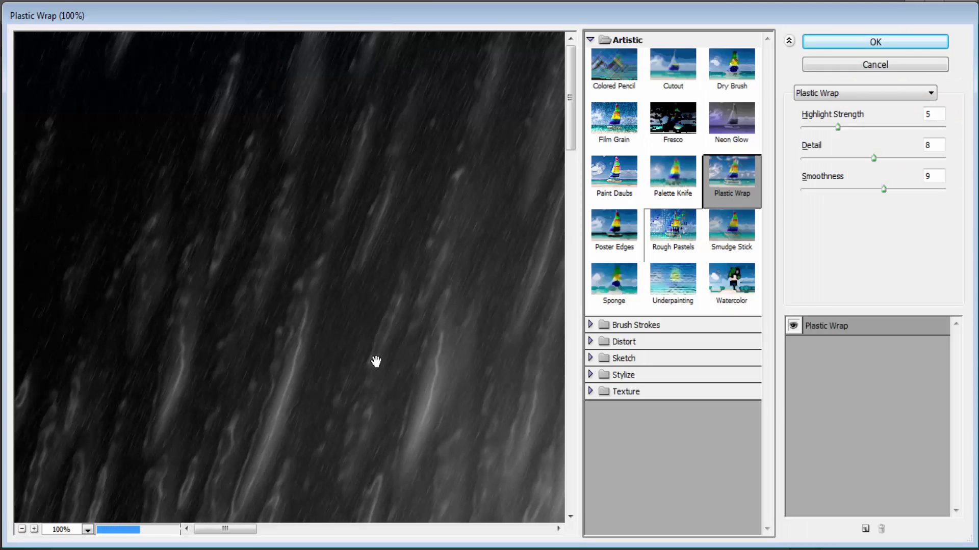
pyautogui.click(22, 530)
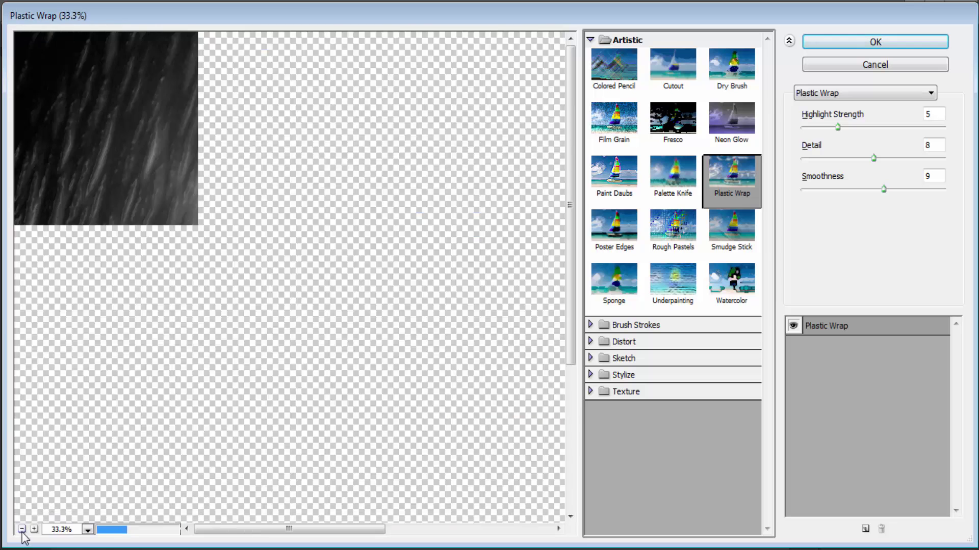
pyautogui.click(22, 530)
pyautogui.click(22, 530)
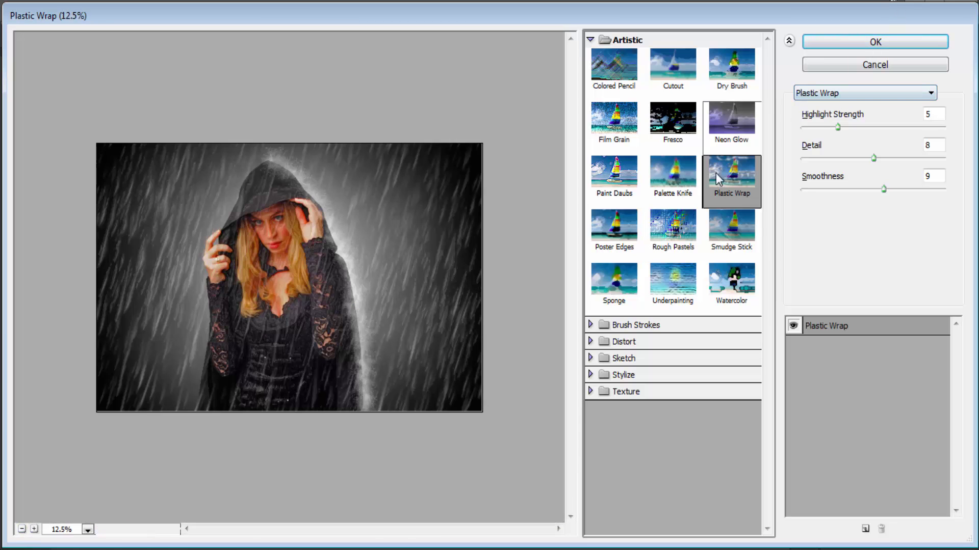
pyautogui.click(907, 119)
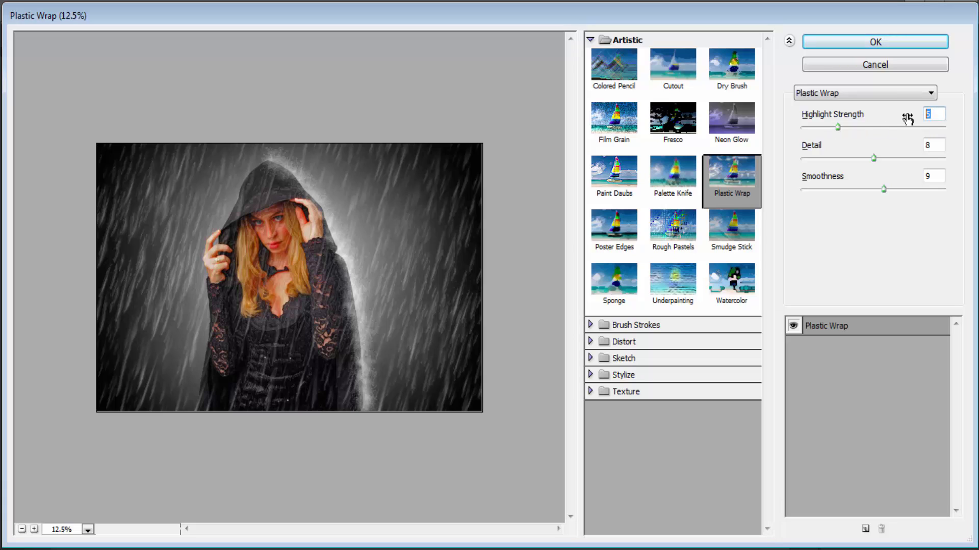
pyautogui.click(933, 144)
pyautogui.press('Tab')
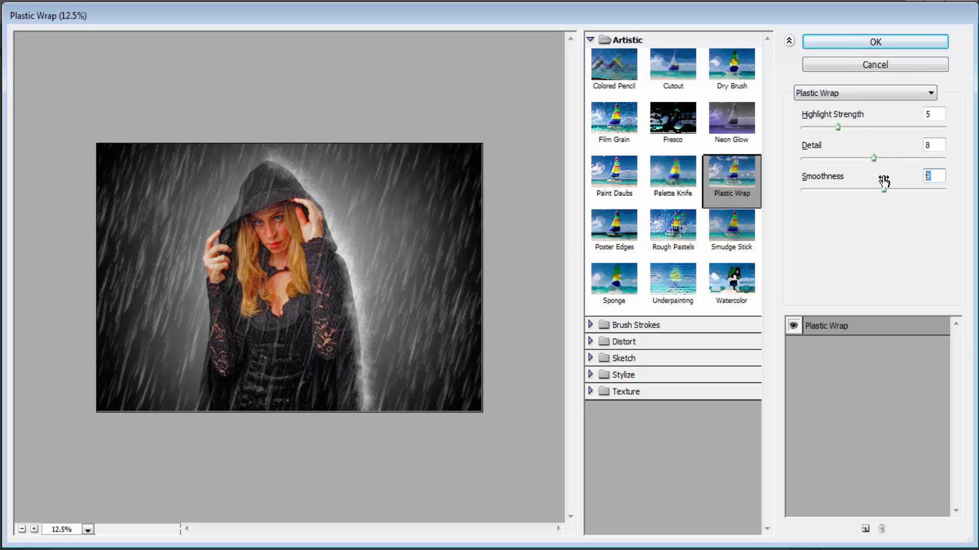
pyautogui.click(887, 181)
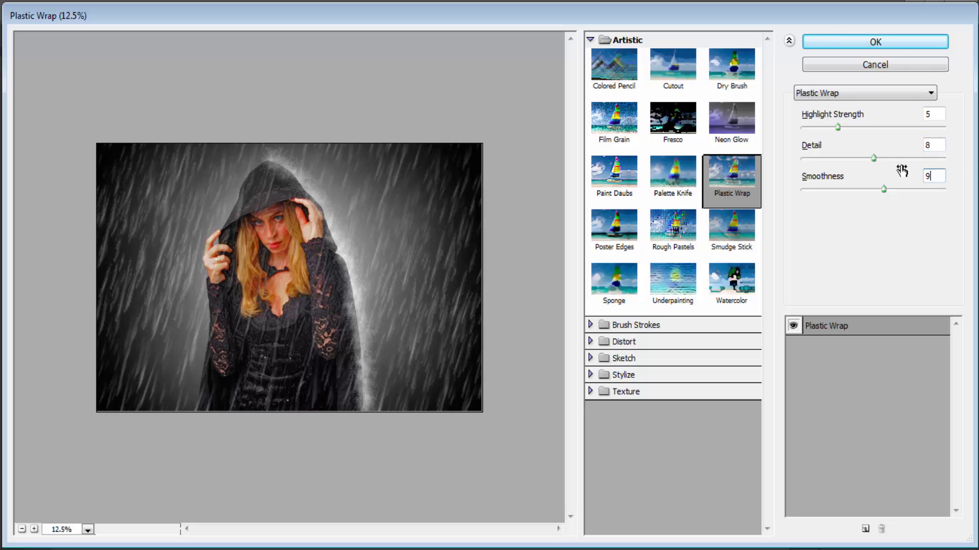
pyautogui.click(906, 45)
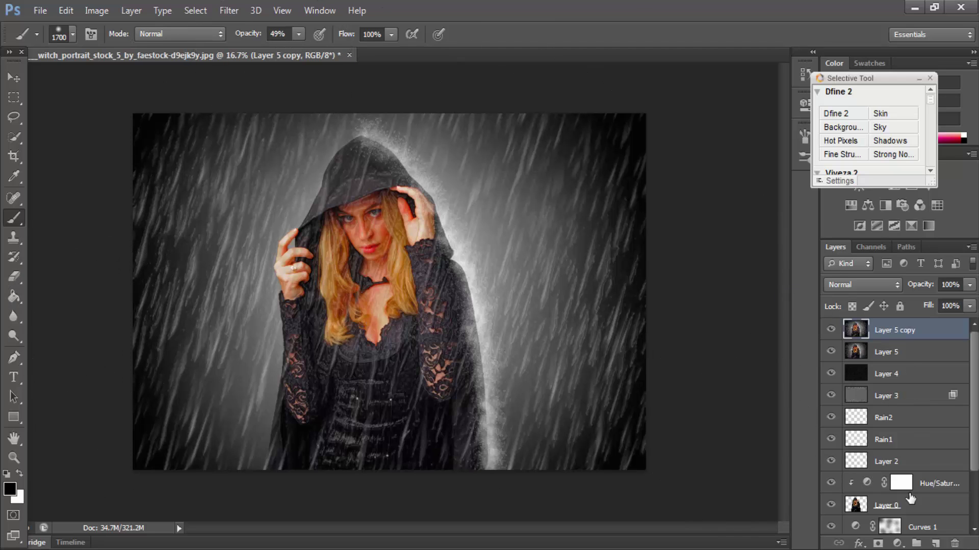
# - Add a layer mask to Layer 5 copy and paint black over the woman's hood, face and chest with the 1700 px brush at 48% opacity
pyautogui.click(877, 544)
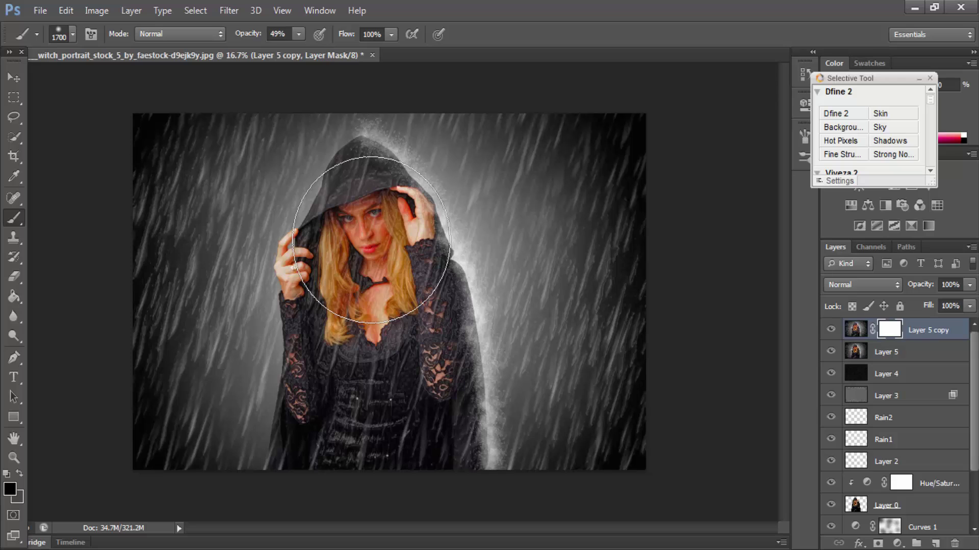
pyautogui.click(298, 35)
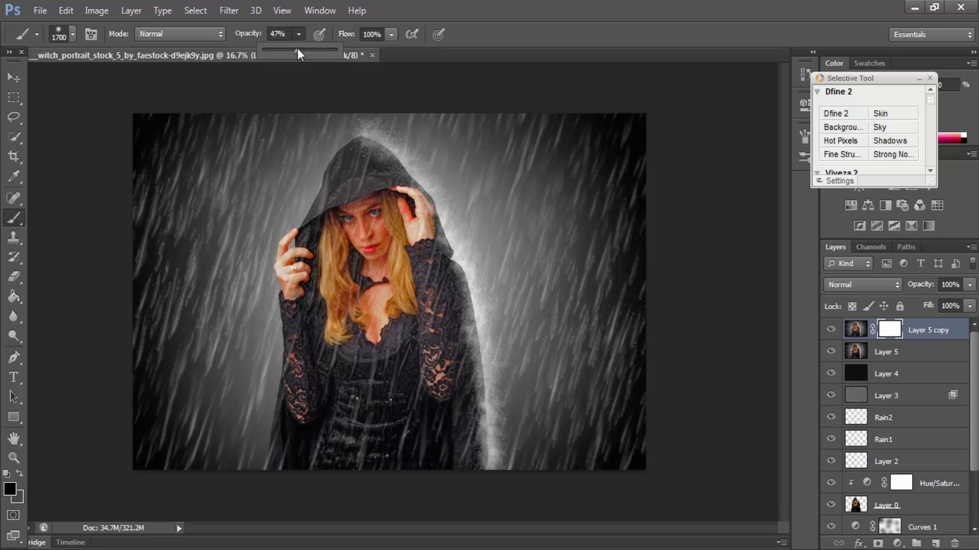
pyautogui.click(299, 49)
pyautogui.moveTo(378, 139)
pyautogui.mouseDown()
pyautogui.moveTo(326, 235)
pyautogui.moveTo(370, 239)
pyautogui.moveTo(334, 321)
pyautogui.moveTo(385, 370)
pyautogui.moveTo(378, 358)
pyautogui.mouseUp()
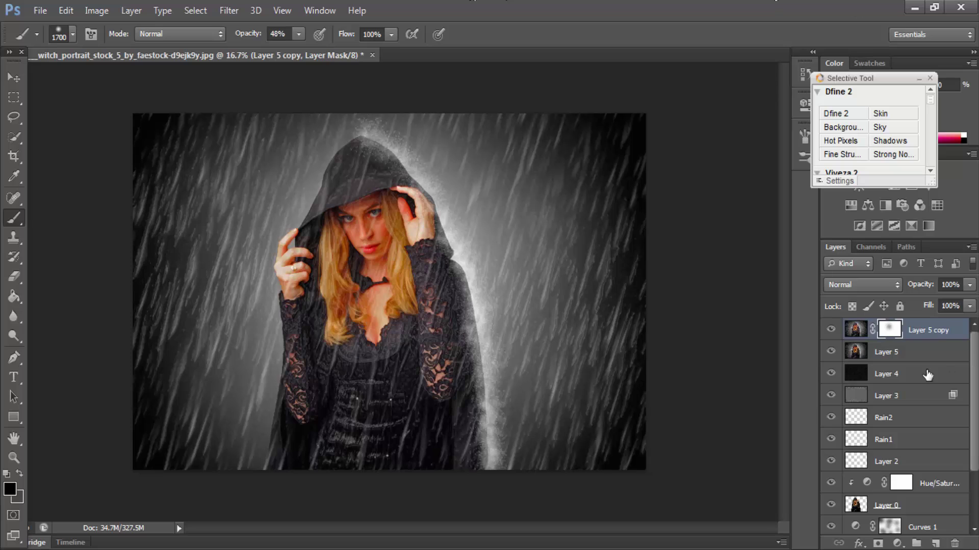
# - Add a Color Balance adjustment layer above Layer 5 copy with midtones Cyan–Red at -11 and Yellow–Blue at +15
pyautogui.click(916, 331)
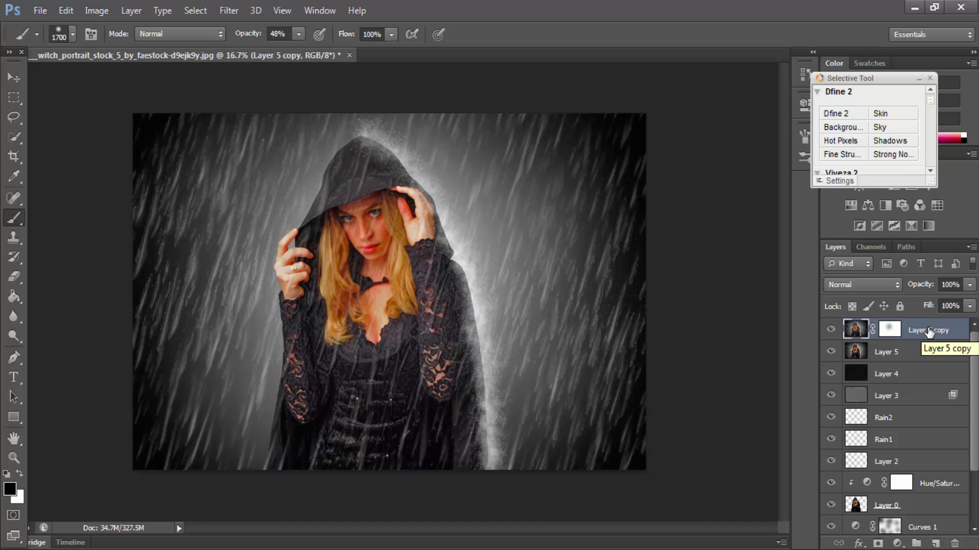
pyautogui.click(896, 543)
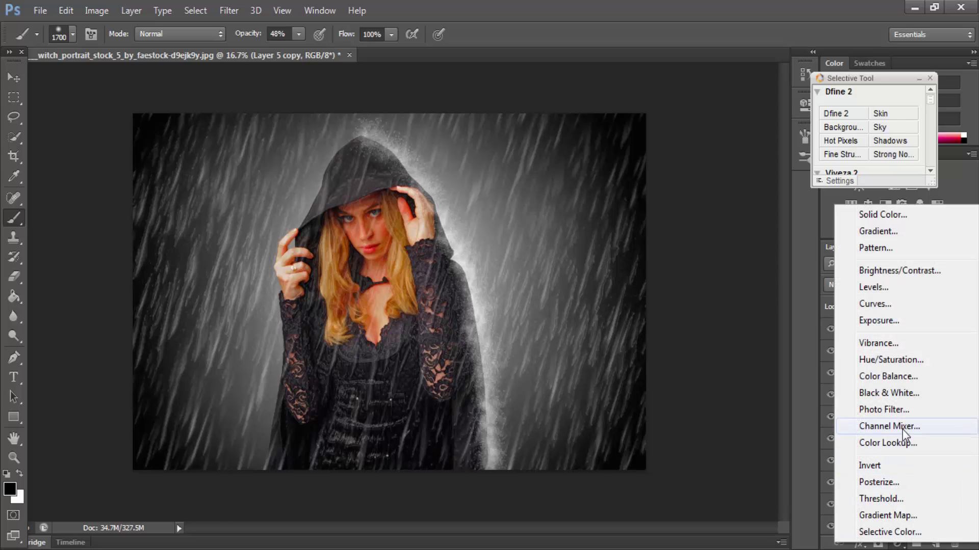
pyautogui.click(894, 379)
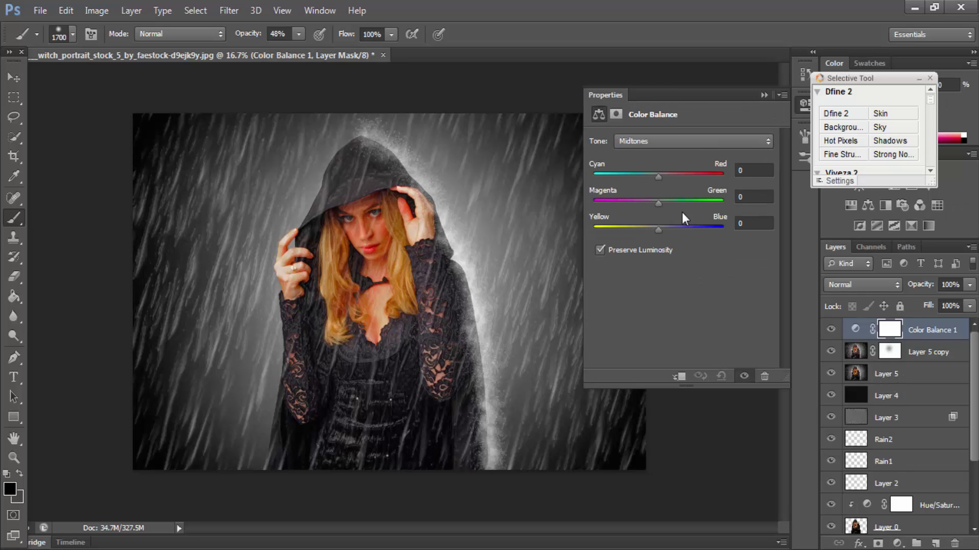
pyautogui.click(745, 171)
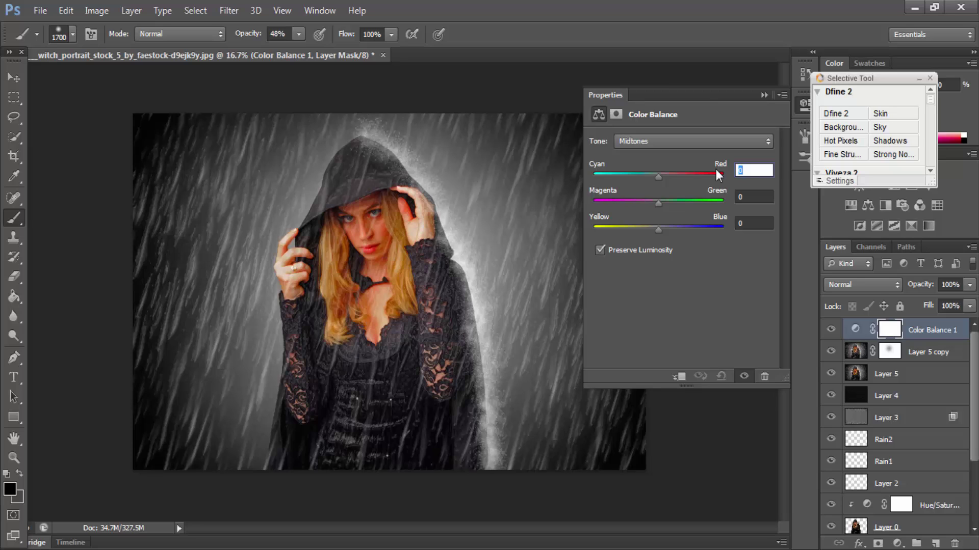
pyautogui.write('-11')
pyautogui.press('Tab')
pyautogui.press('Tab')
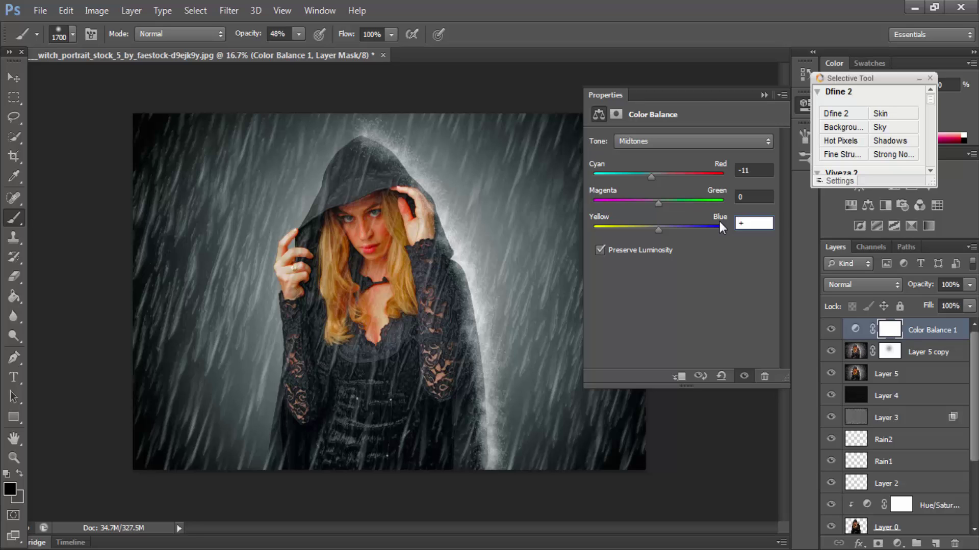
pyautogui.write('+15')
# - Set the Cyan–Red balance of the shadows to +6 in the Color Balance 1 adjustment
pyautogui.click(737, 144)
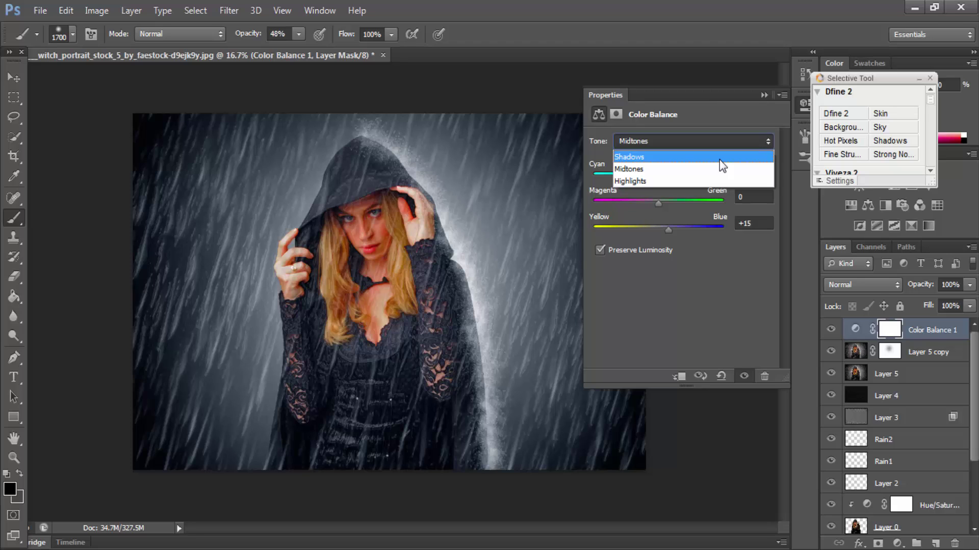
pyautogui.click(721, 161)
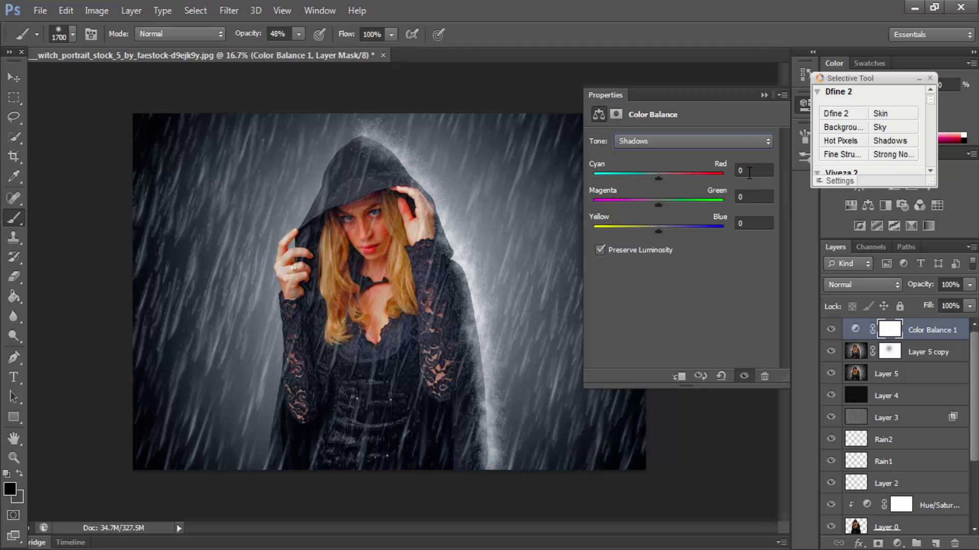
pyautogui.click(734, 171)
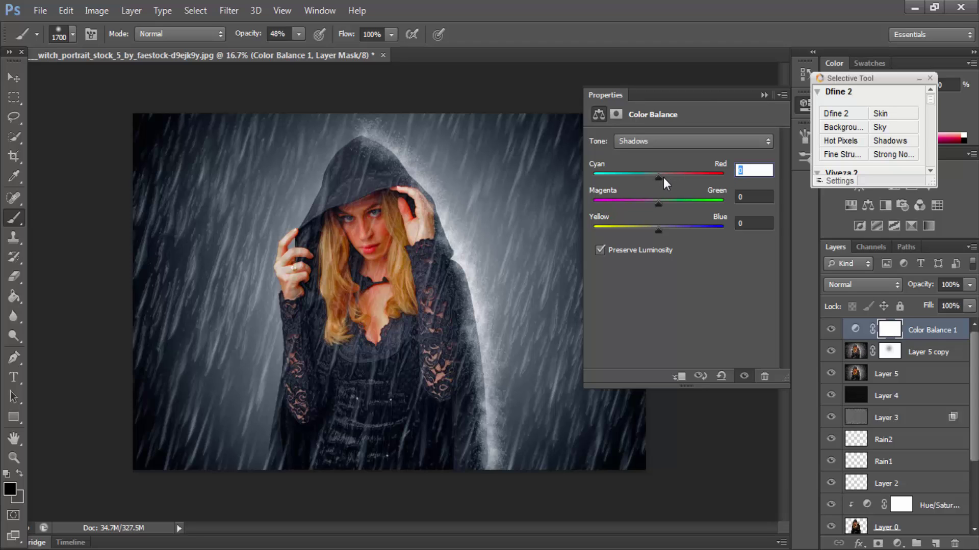
pyautogui.write('67')
pyautogui.press('BackSpace')
# - Try several Yellow–Blue values for the shadows, including +19 and +15, and settle on +14
pyautogui.click(734, 223)
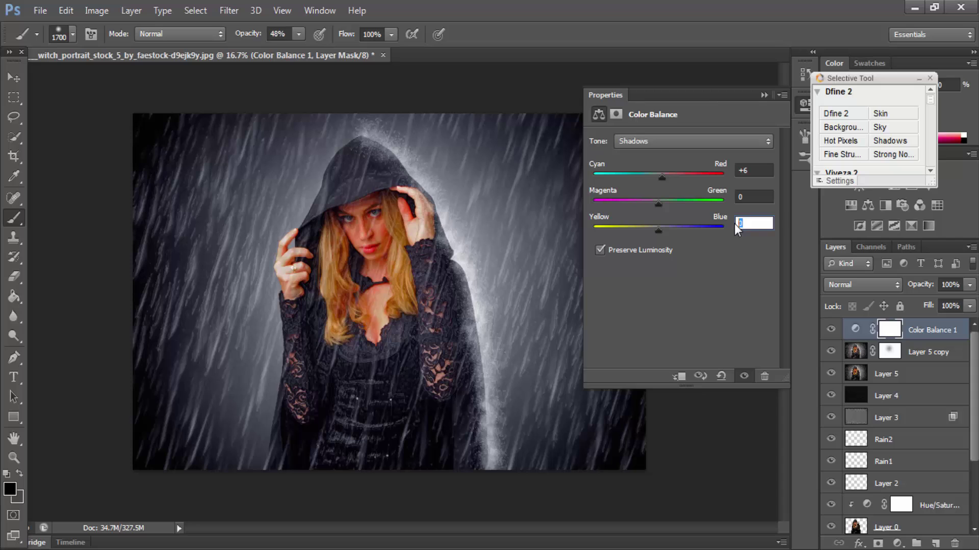
pyautogui.write('+10')
pyautogui.press('BackSpace')
pyautogui.write('9')
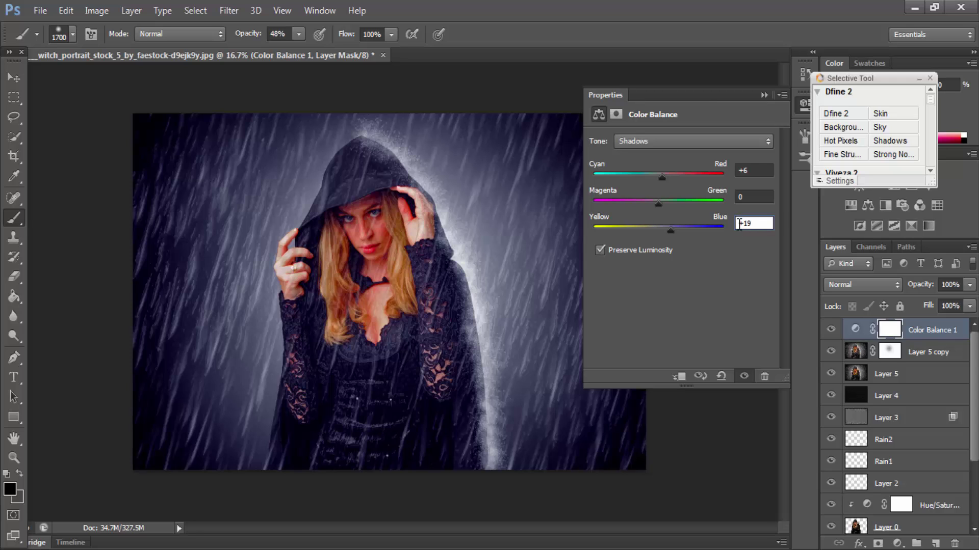
pyautogui.press('BackSpace')
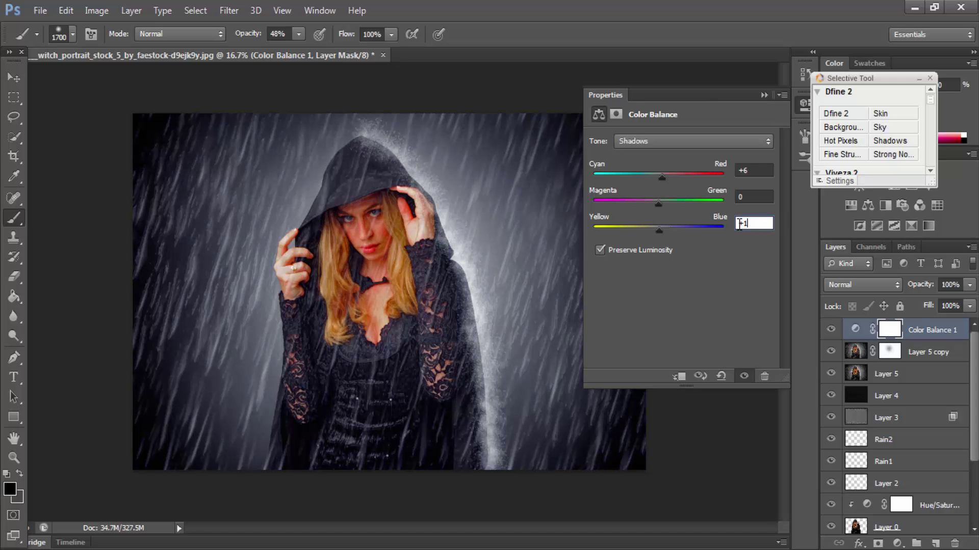
pyautogui.write('0')
pyautogui.press('BackSpace')
pyautogui.write('1')
pyautogui.press('BackSpace')
pyautogui.write('5')
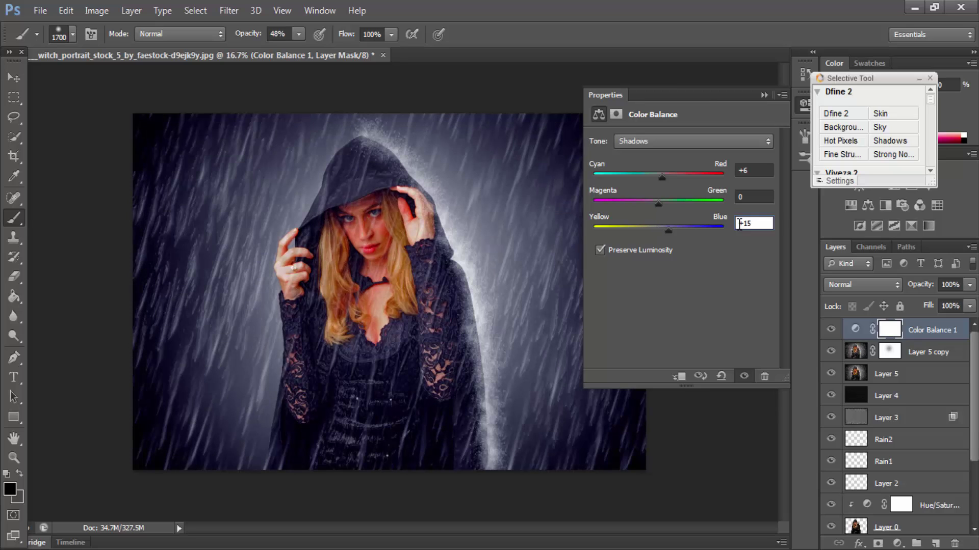
pyautogui.press('BackSpace')
pyautogui.press('BackSpace')
pyautogui.press('BackSpace')
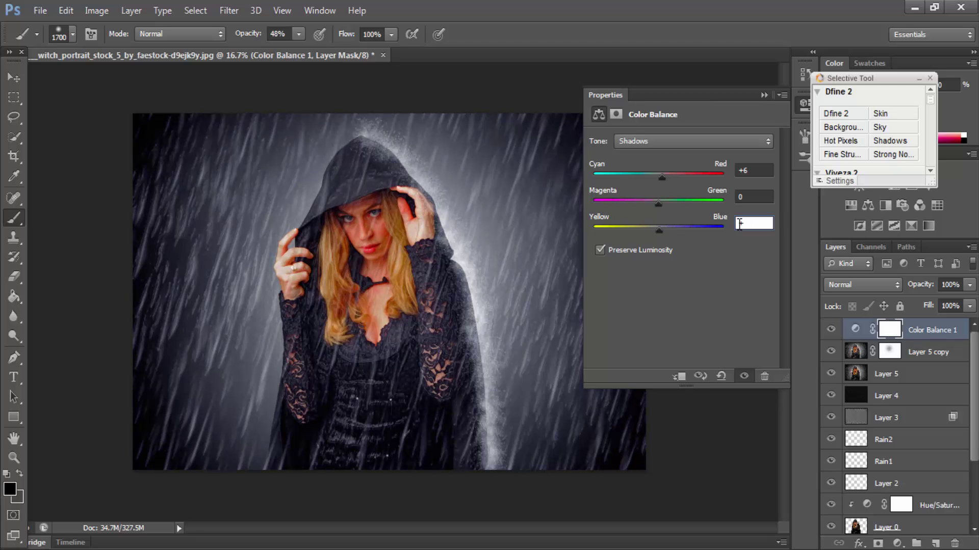
pyautogui.write('+14')
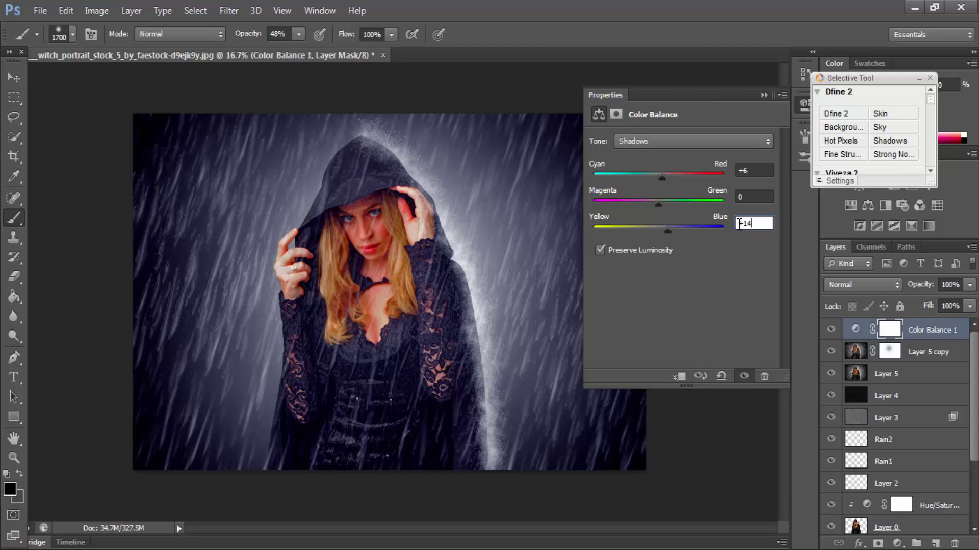
pyautogui.press('super+r')
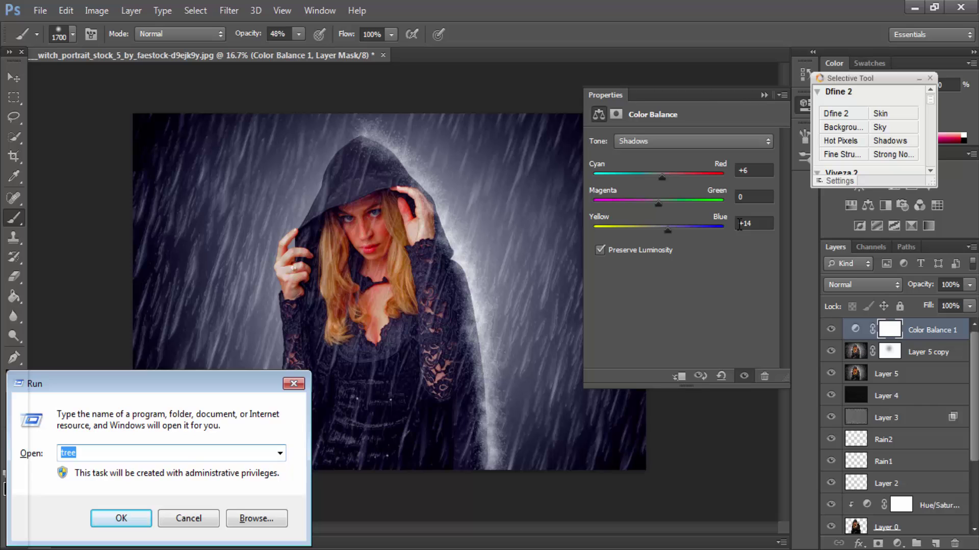
pyautogui.press('Return')
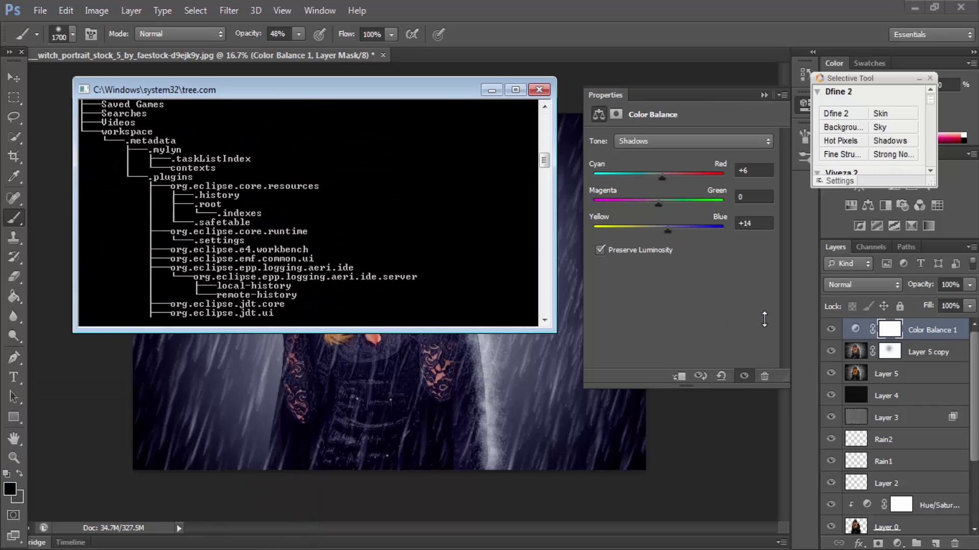
# - Set the Color Balance highlights to Cyan–Red -11 and Yellow–Blue +20, and collapse the adjustment's properties
pyautogui.click(732, 139)
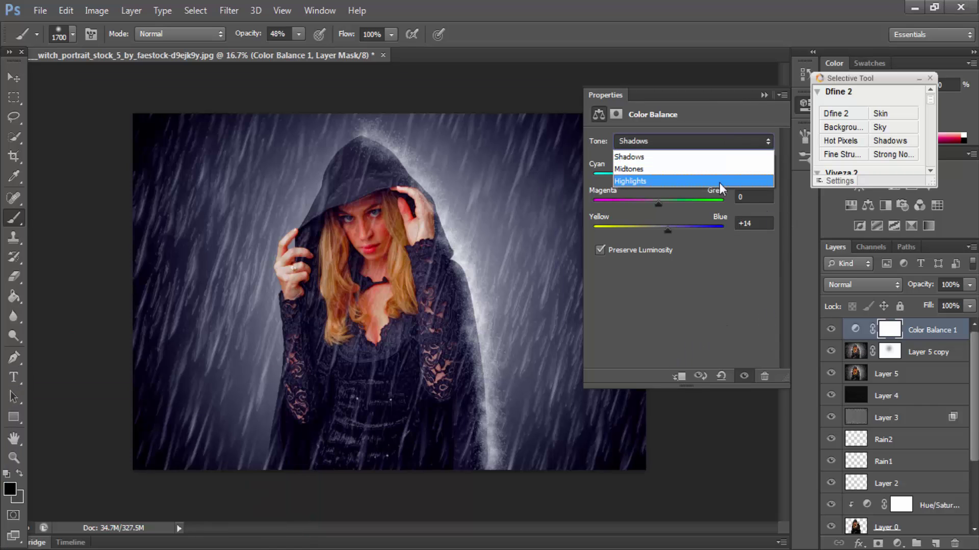
pyautogui.click(720, 181)
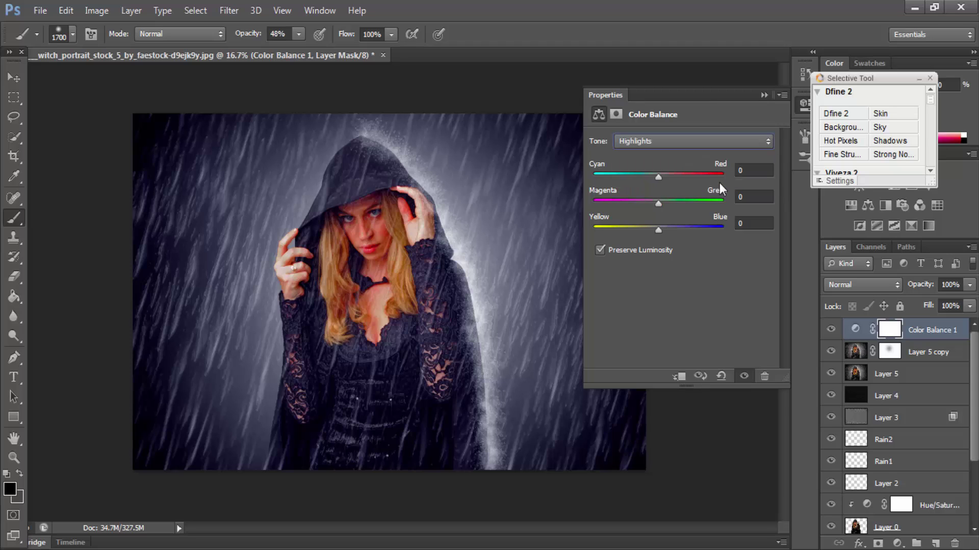
pyautogui.click(737, 171)
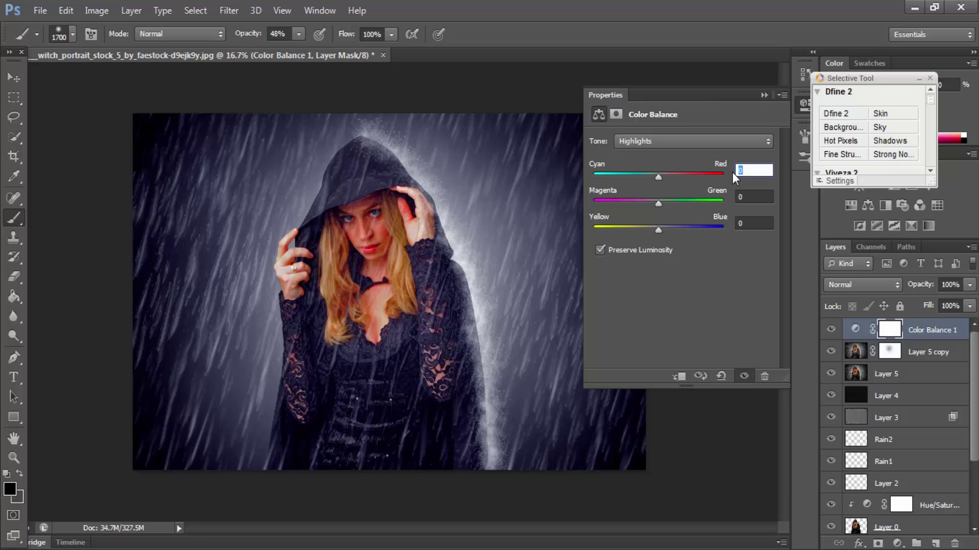
pyautogui.write('-11')
pyautogui.click(765, 227)
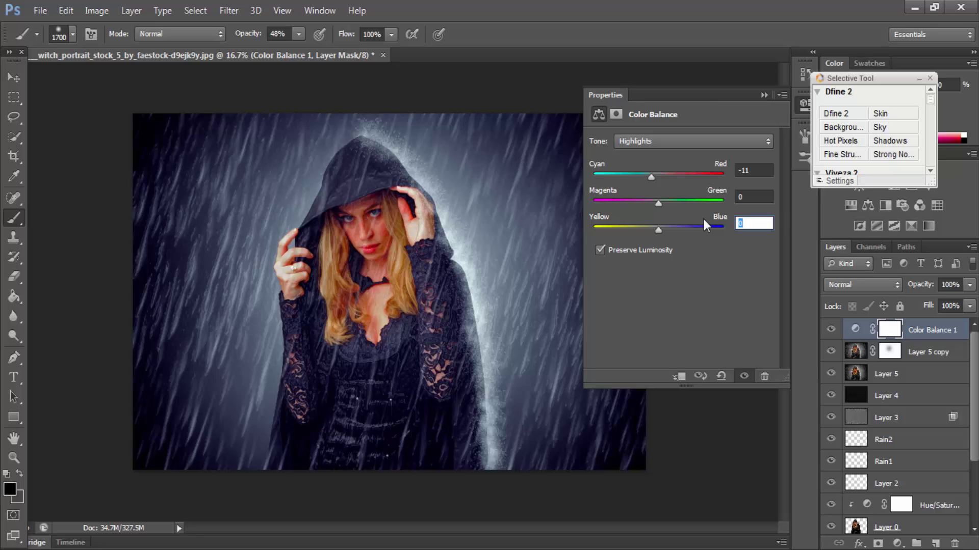
pyautogui.write('+10')
pyautogui.press('BackSpace')
pyautogui.press('BackSpace')
pyautogui.write('20')
pyautogui.click(763, 93)
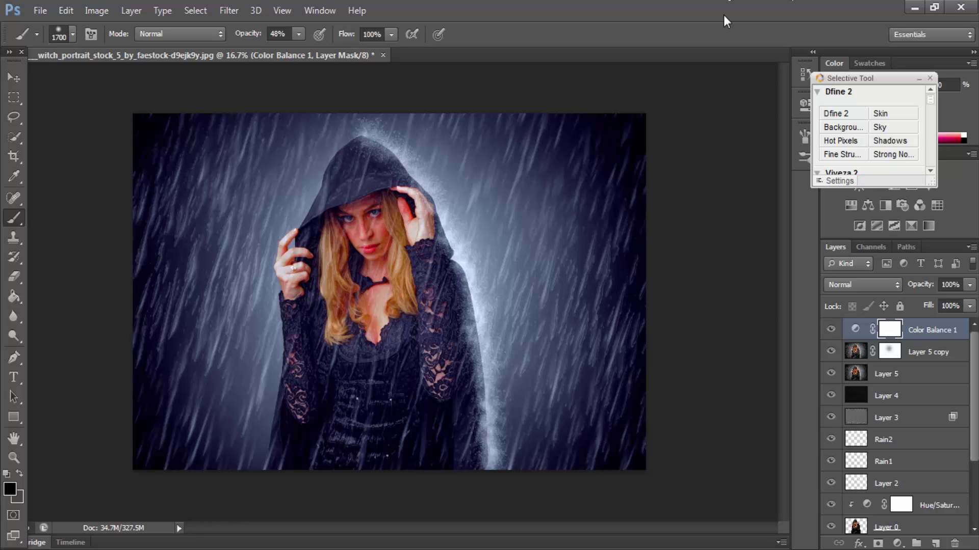